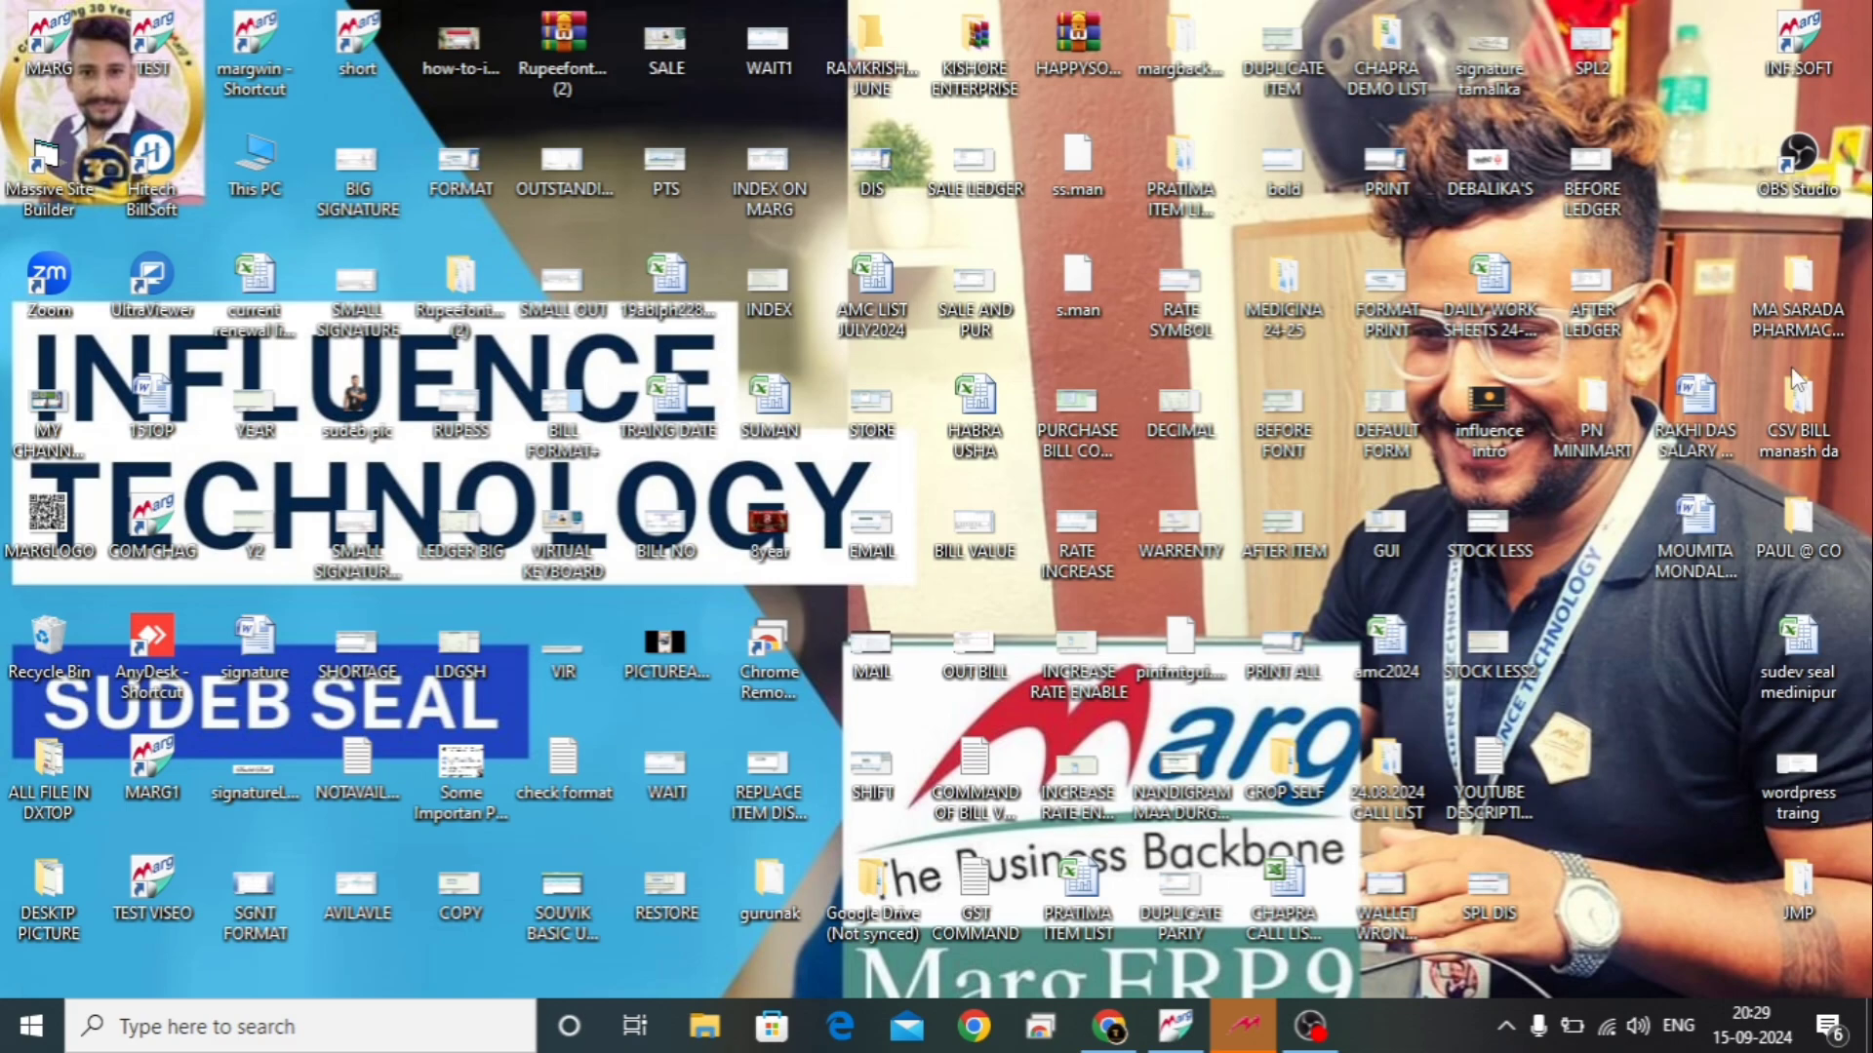
Bring Marg ERP 9+ forward, browse the Accounts menu, then bring up the Transactions list with Sale.
click(1198, 1034)
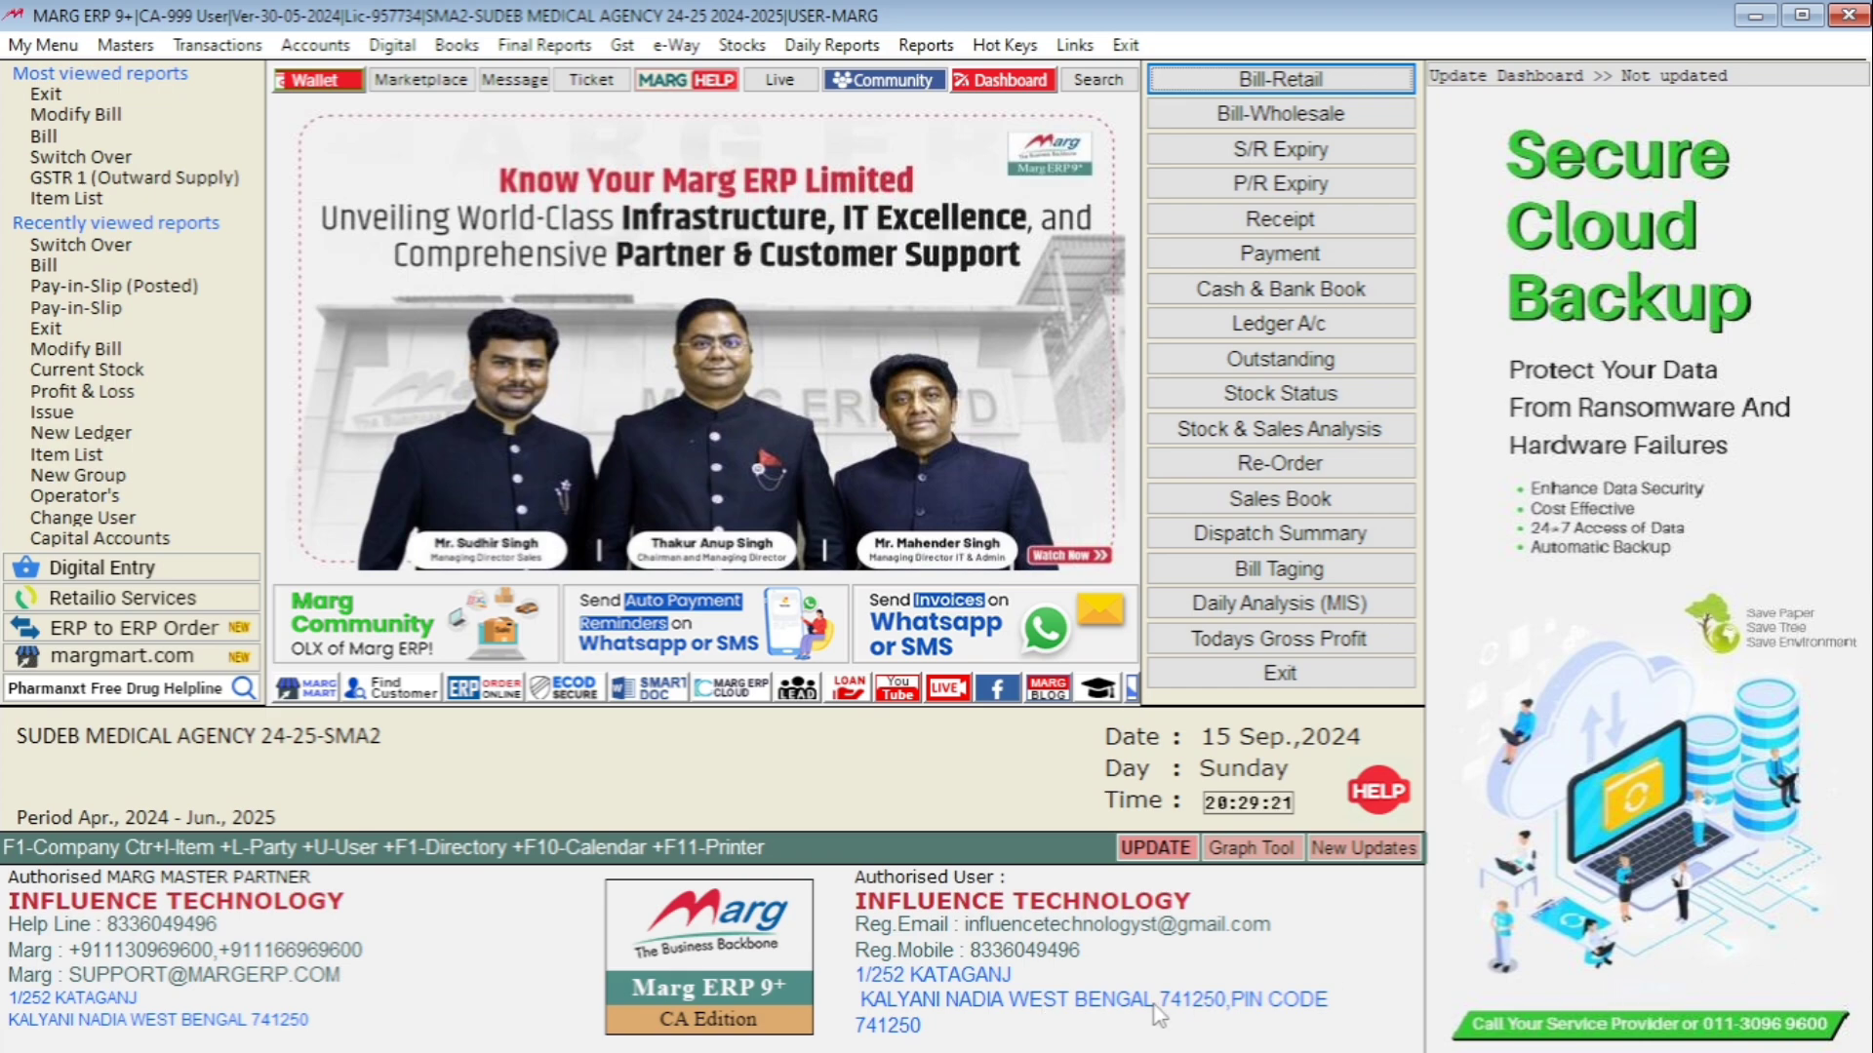
key(alt)
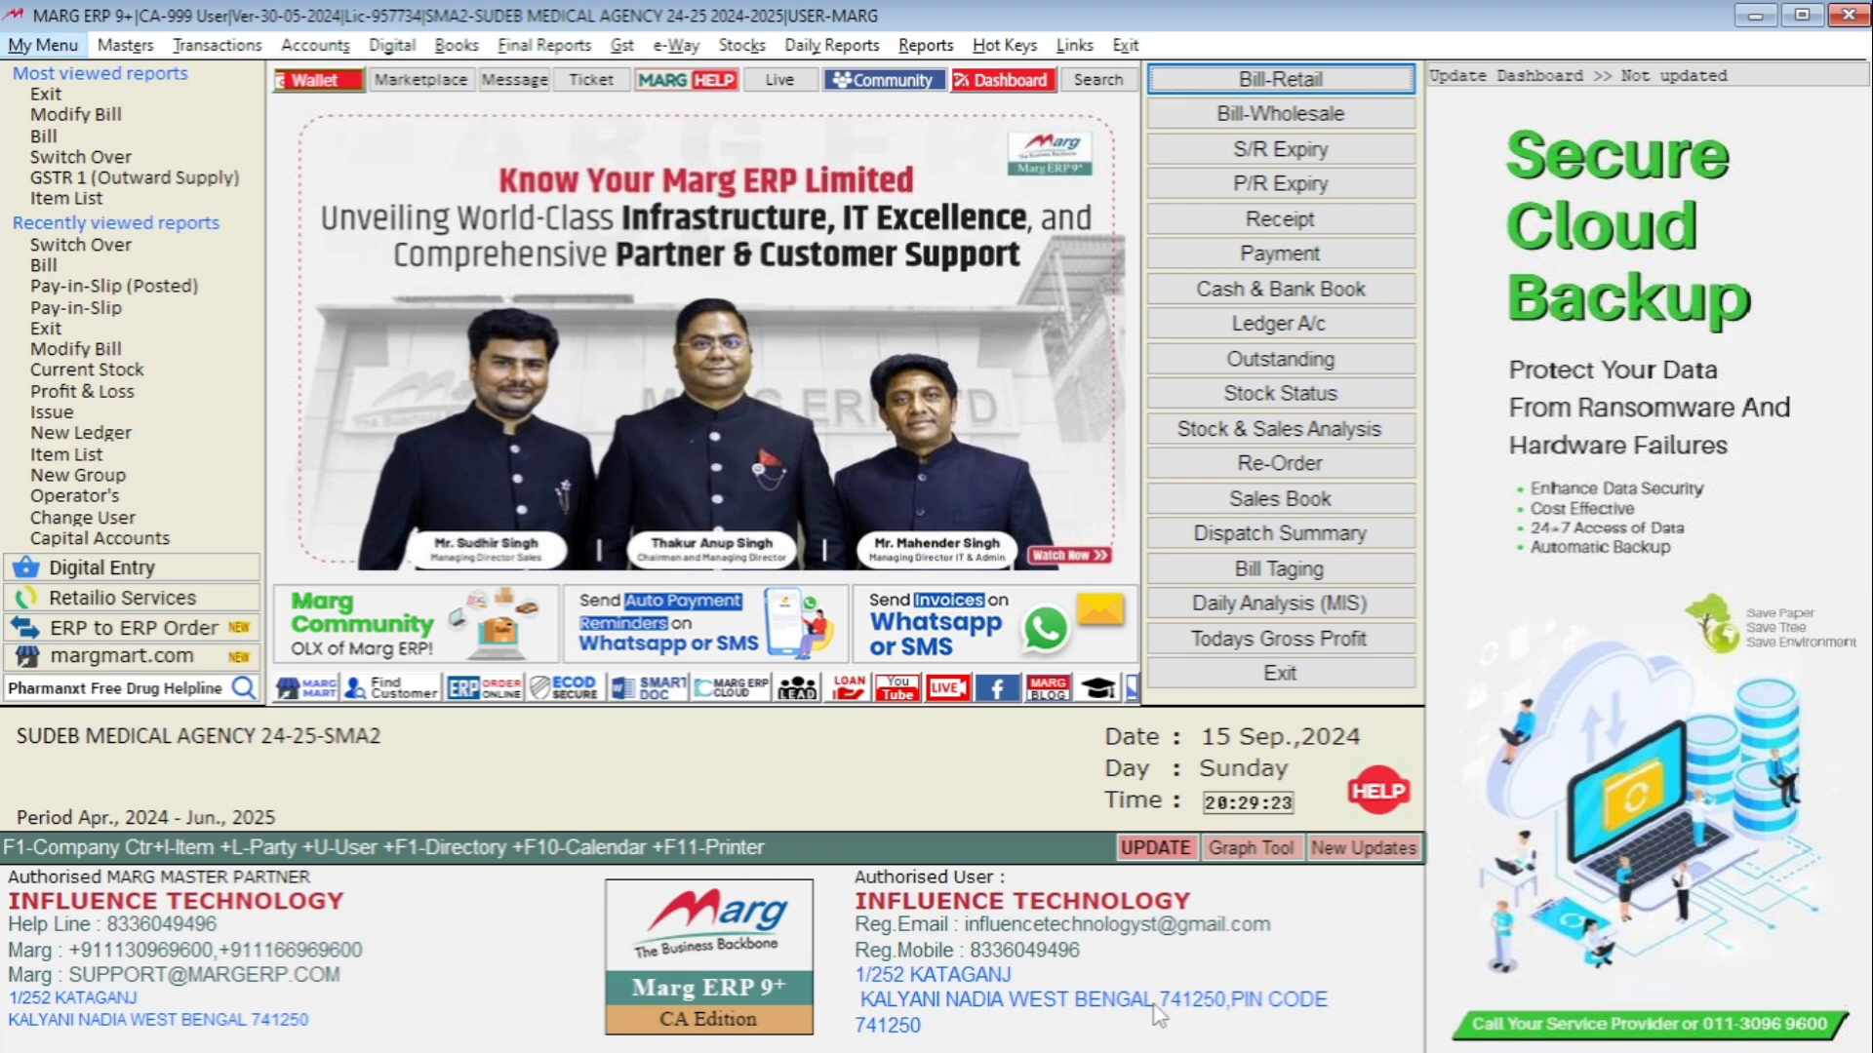
key(Right)
key(Right)
key(Right)
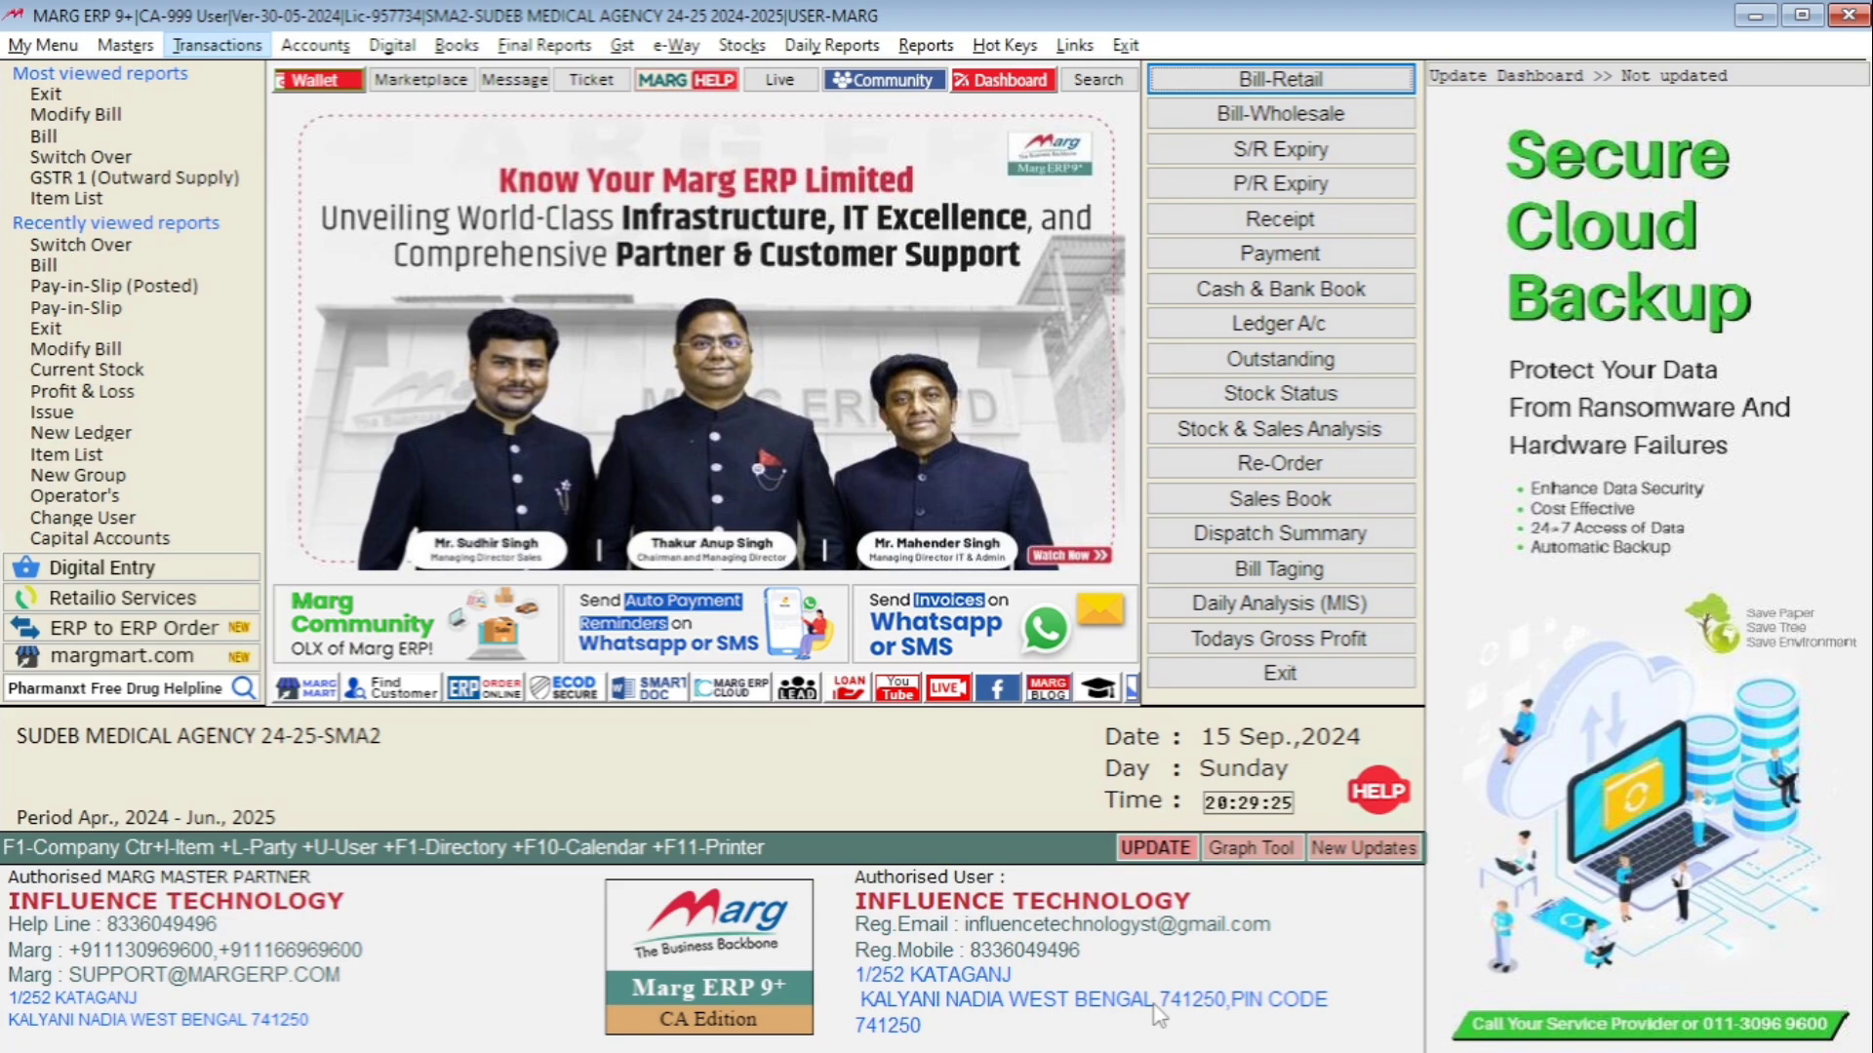
key(Down)
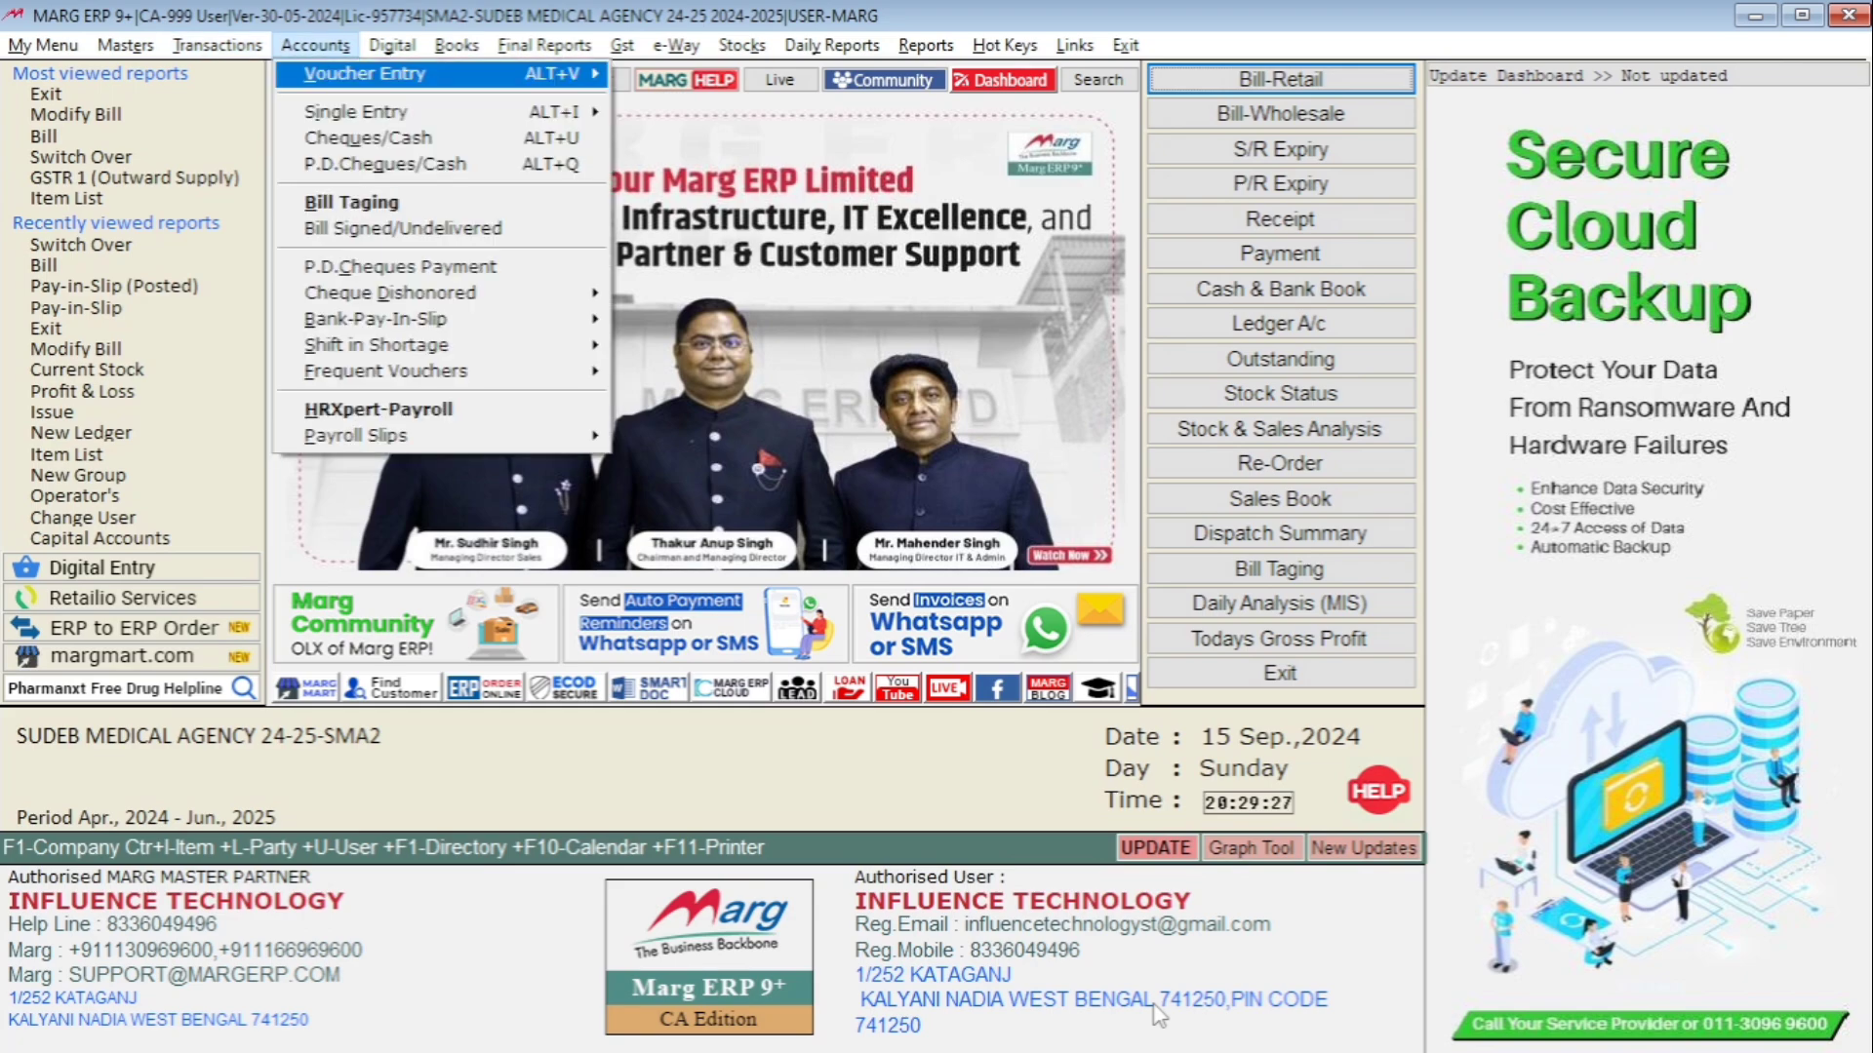
key(Down)
key(Down)
key(Down)
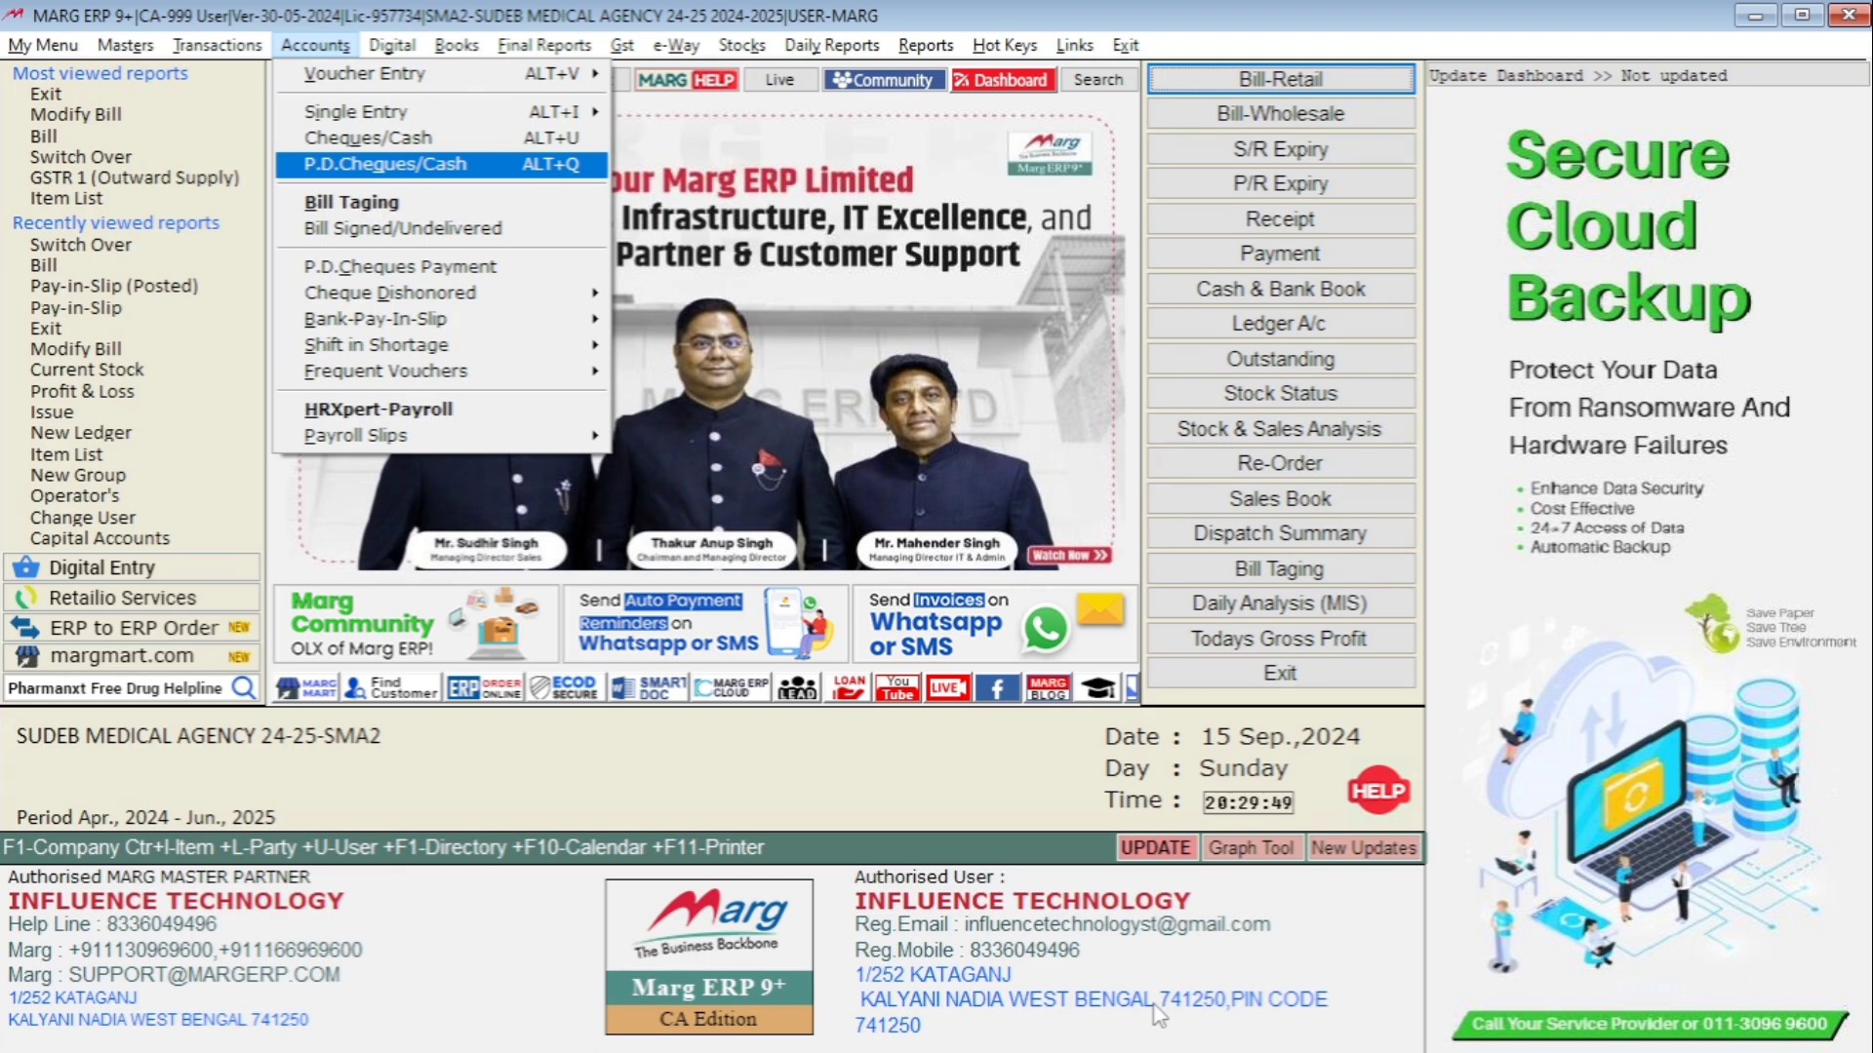
key(Escape)
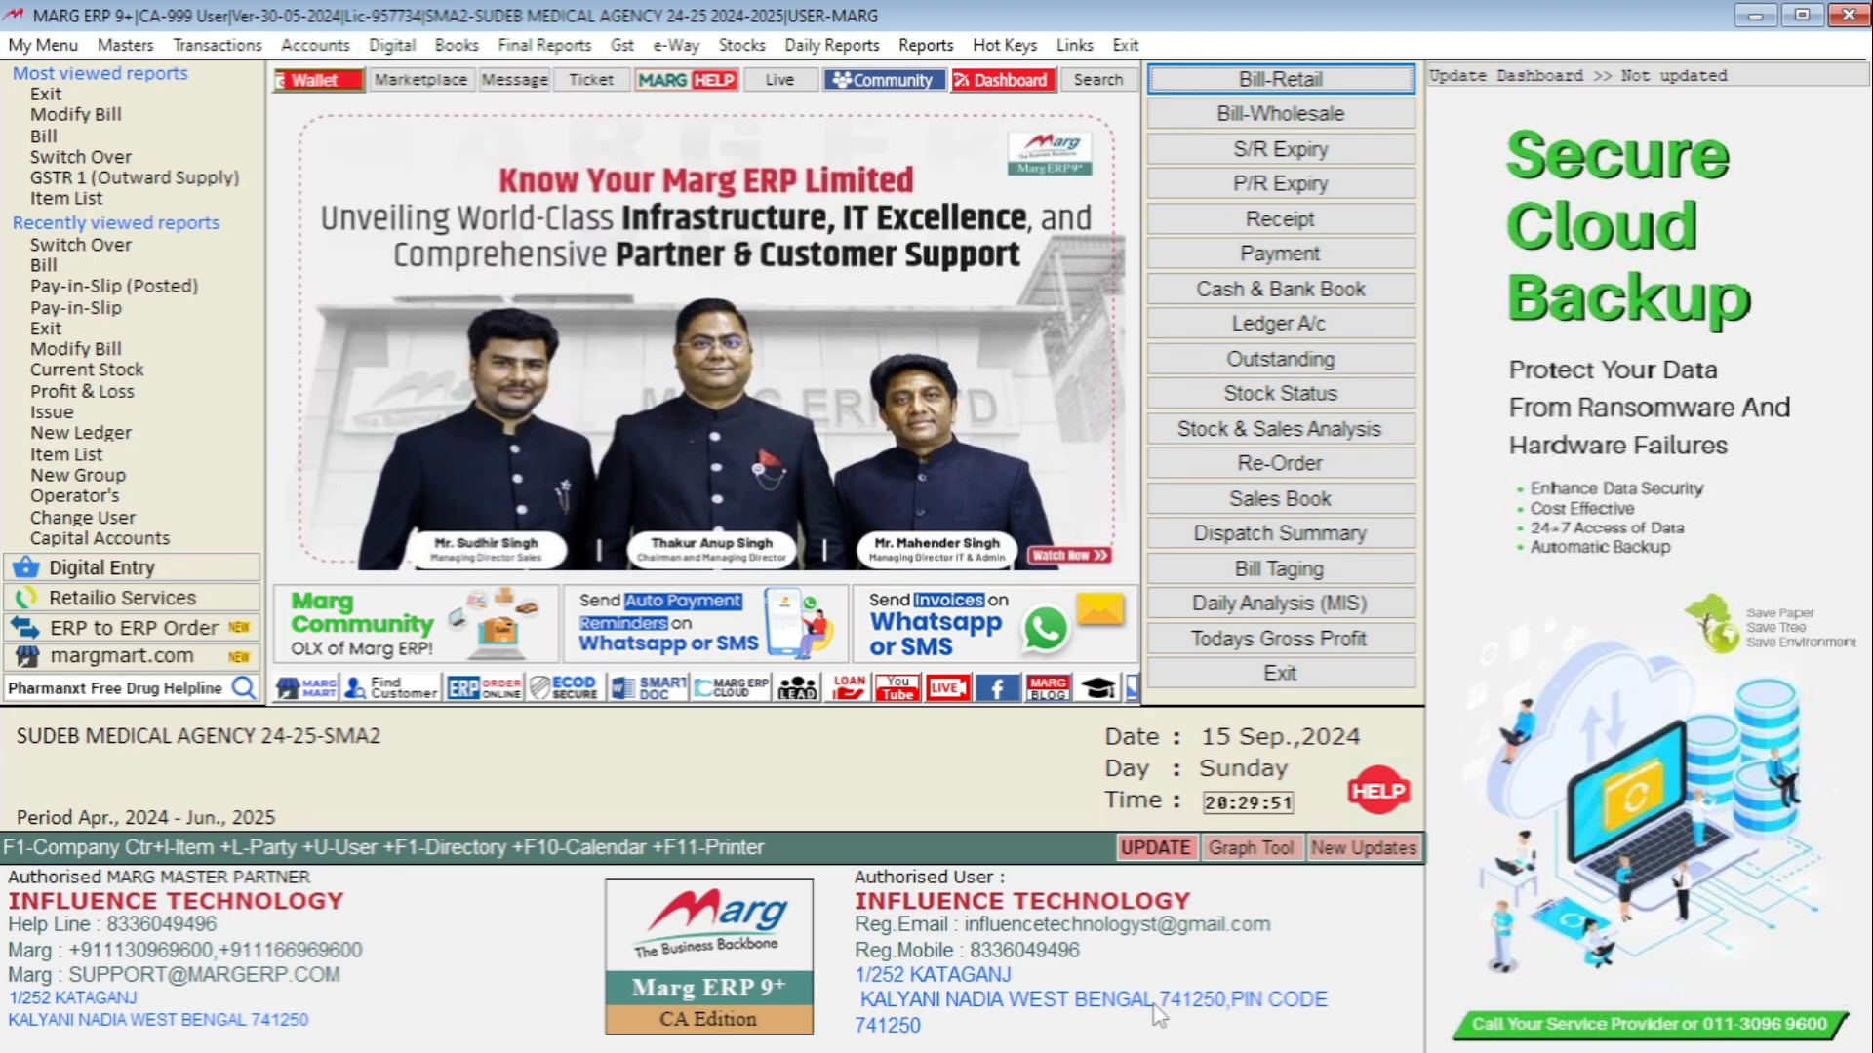
key(alt+t)
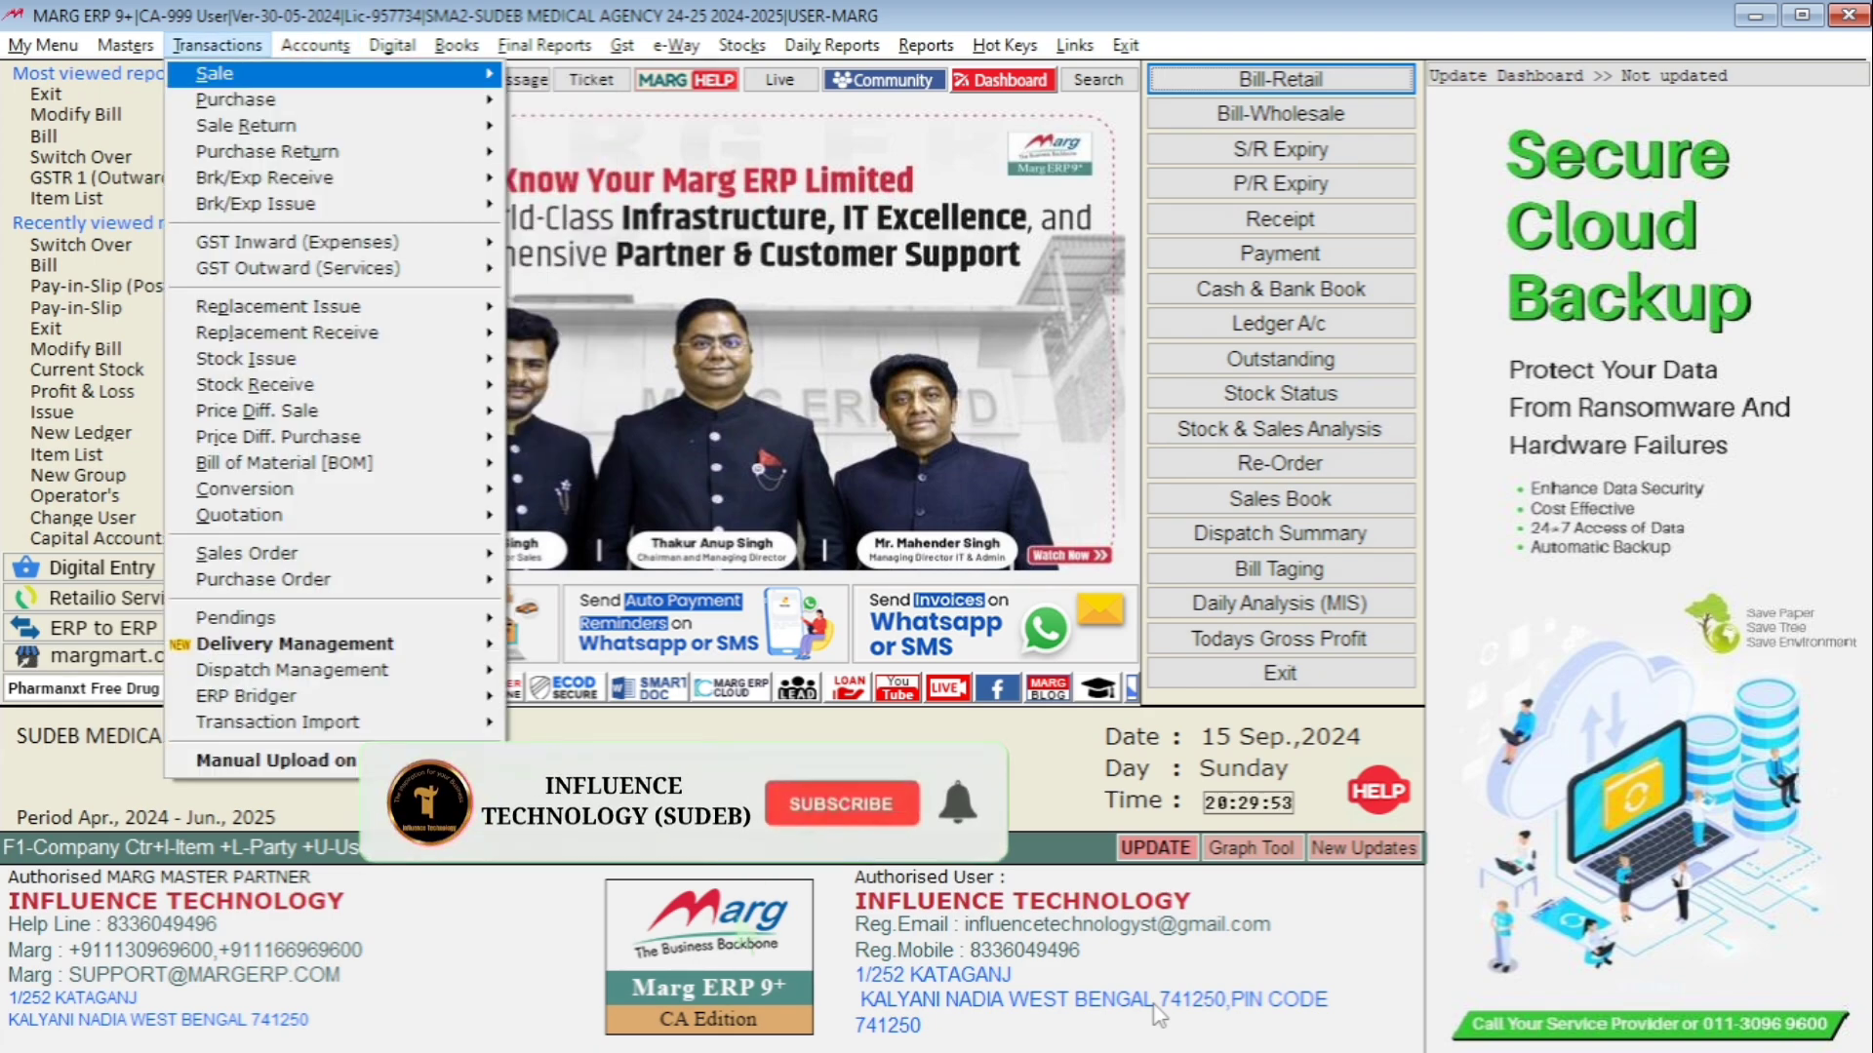
Start a new credit sale bill for DUTTA MEDICAL AGENCY.
key(Return)
key(Return)
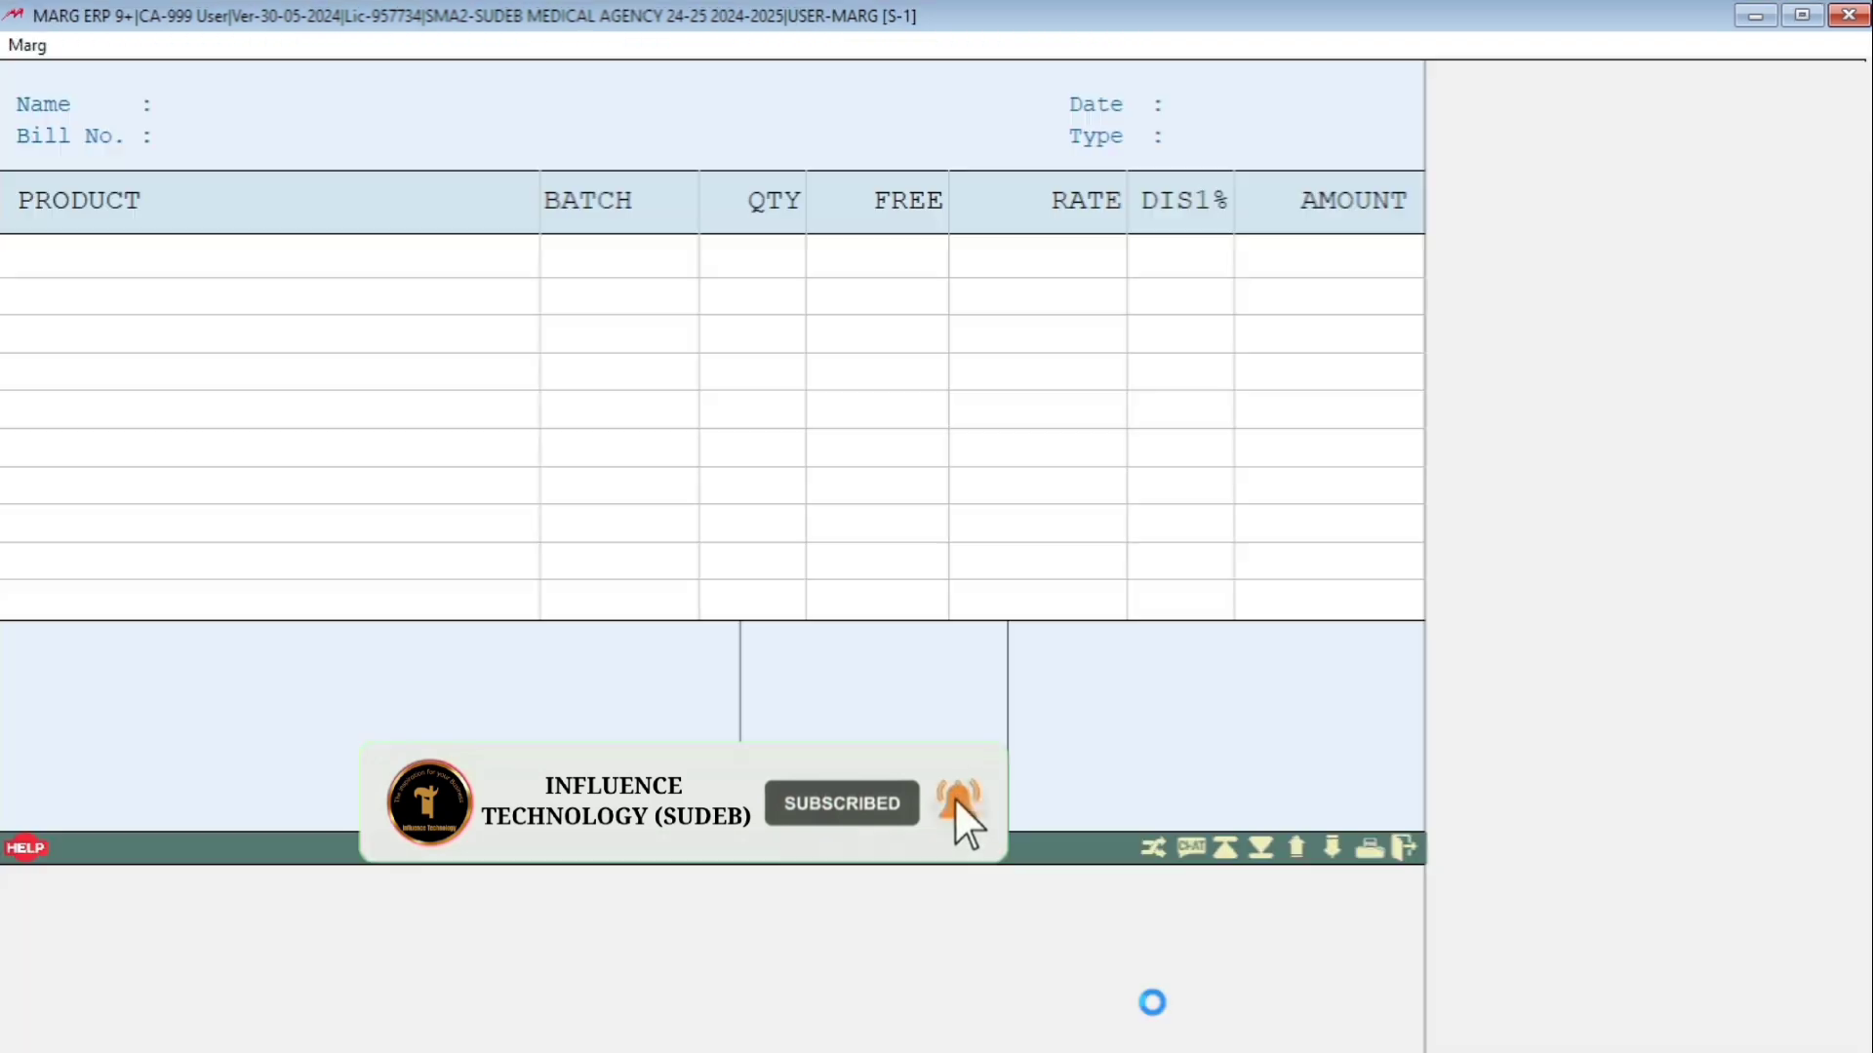
key(Return)
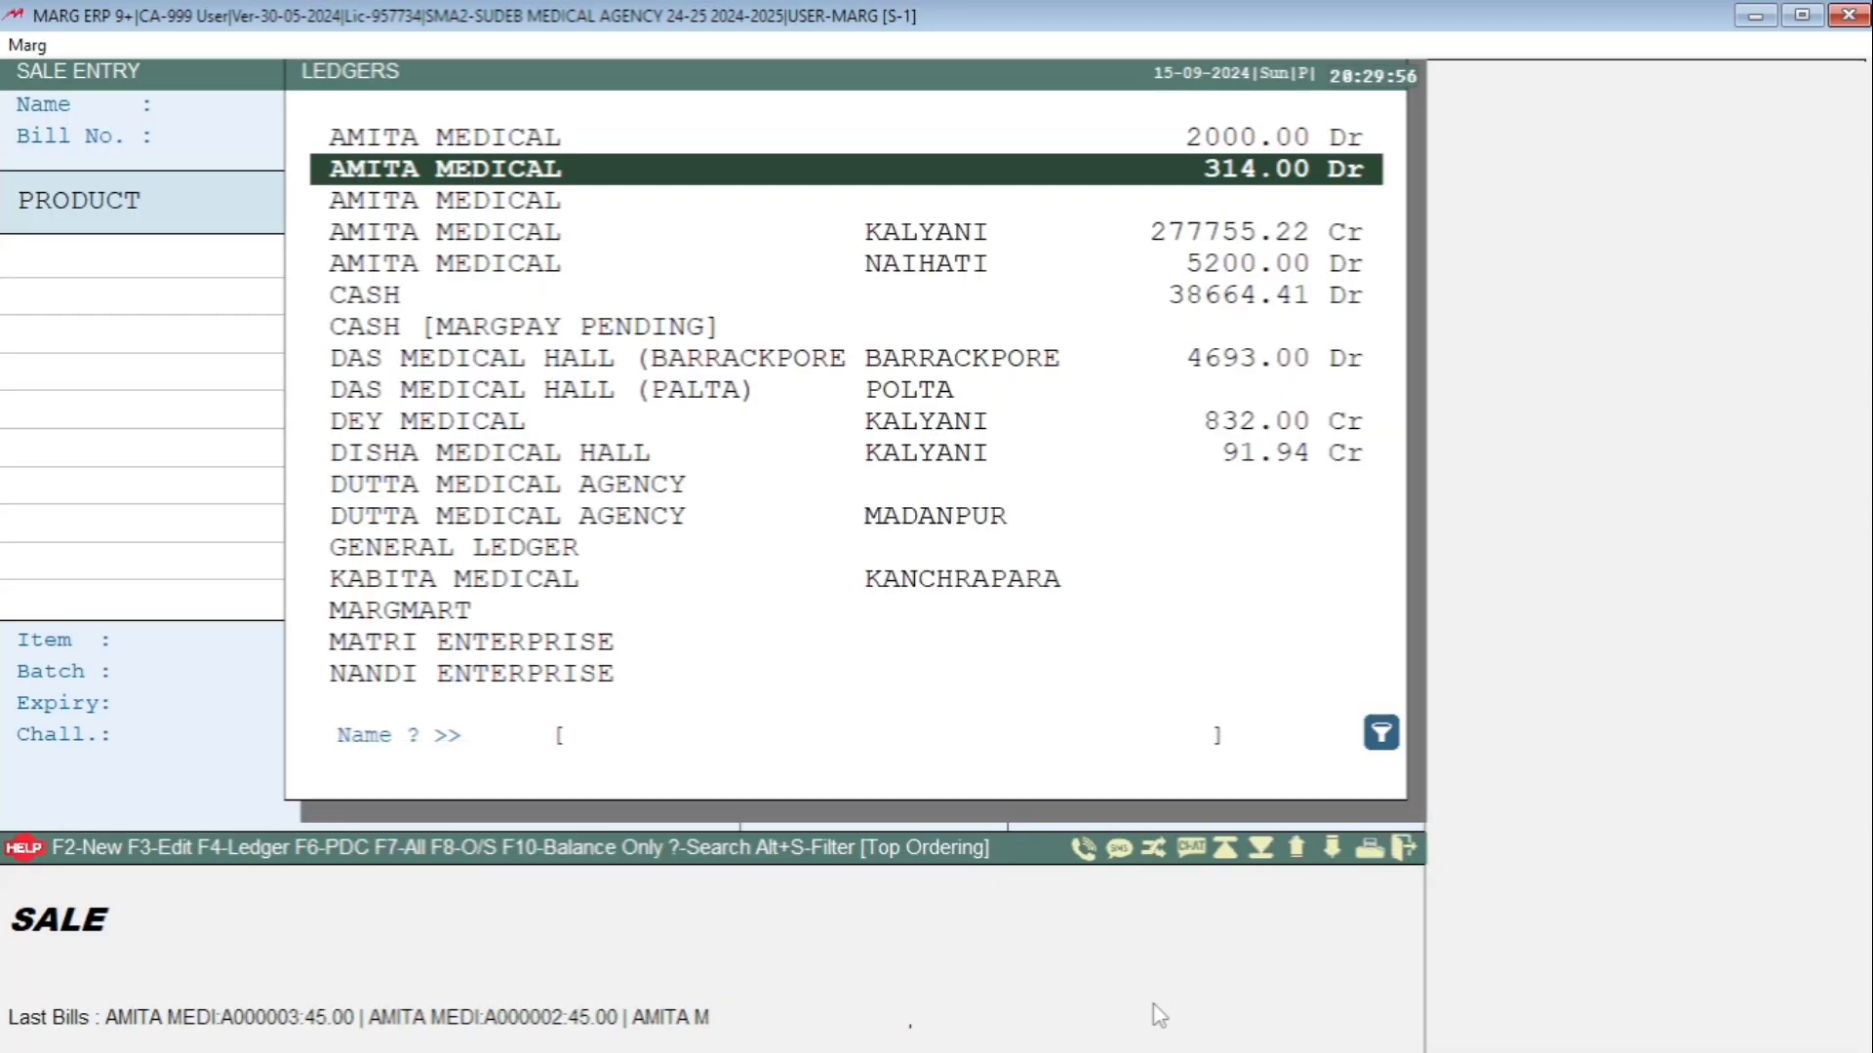
key(Down)
key(Down)
key(Down)
key(Down)
key(Down)
key(Down)
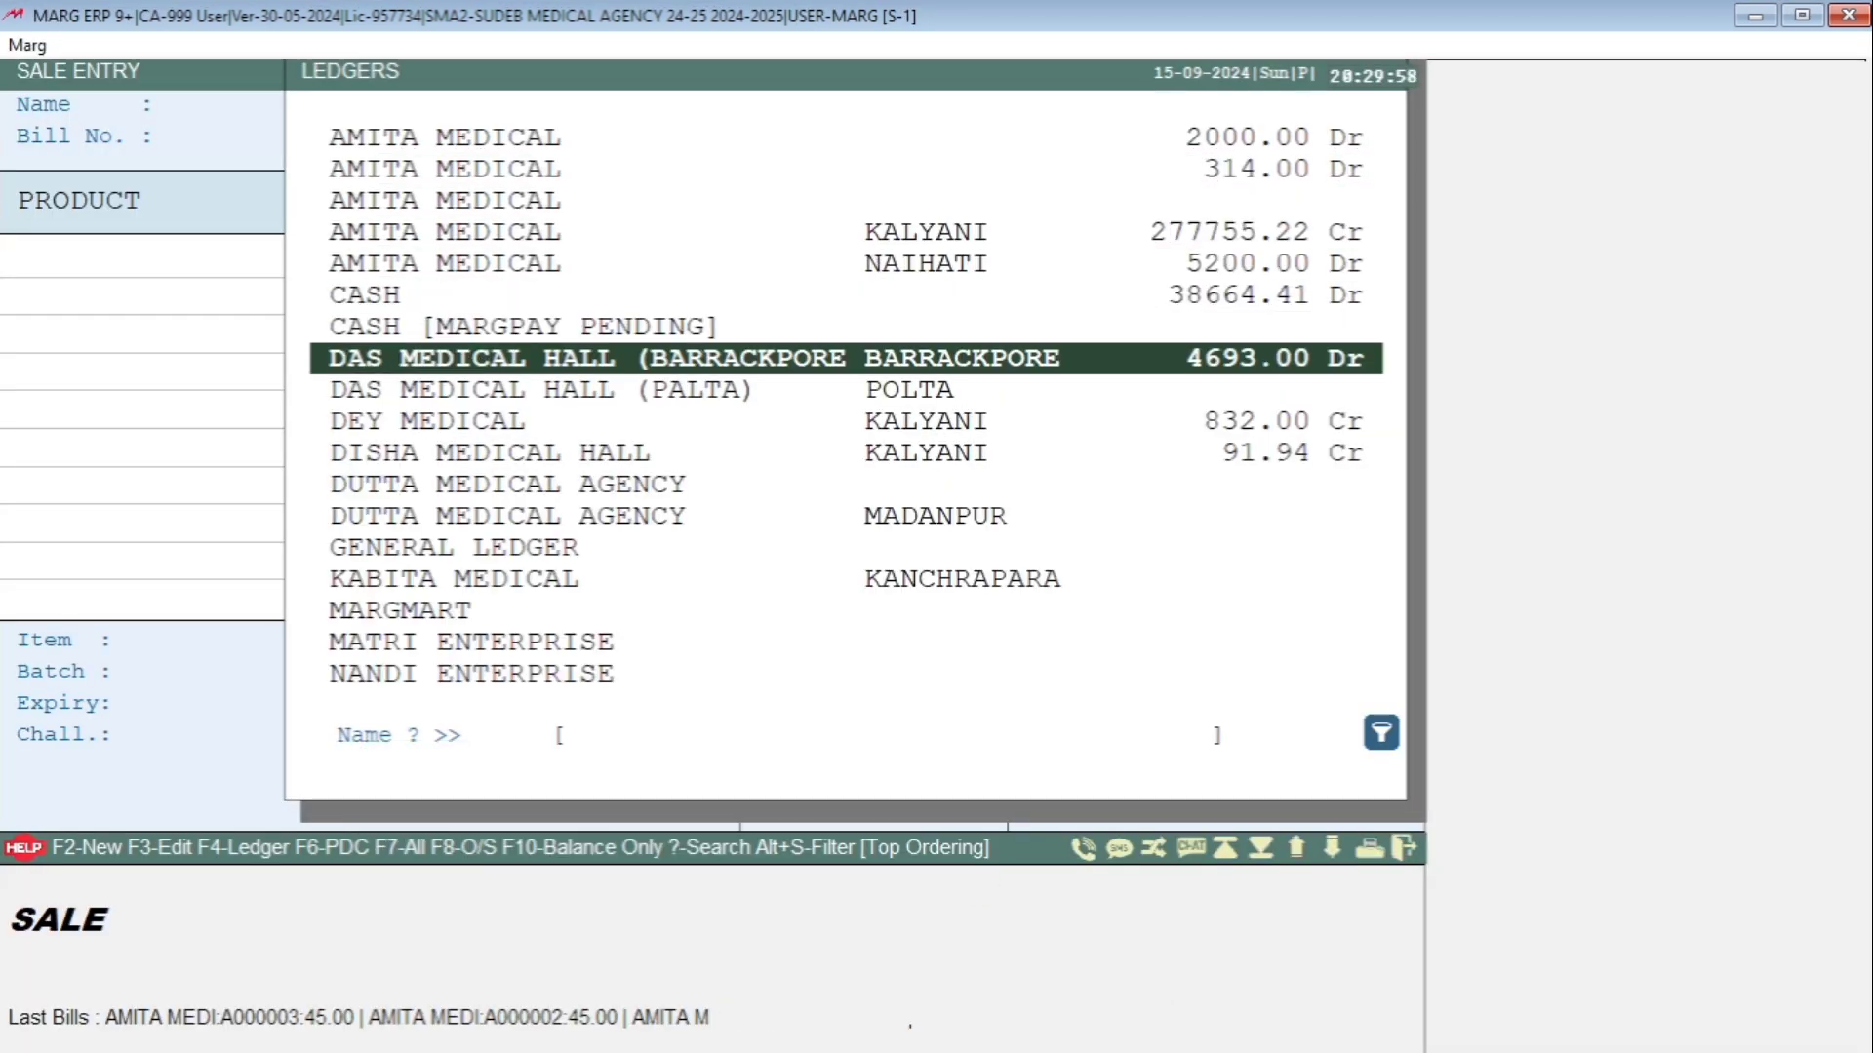
key(Down)
key(Down)
key(Down)
key(Down)
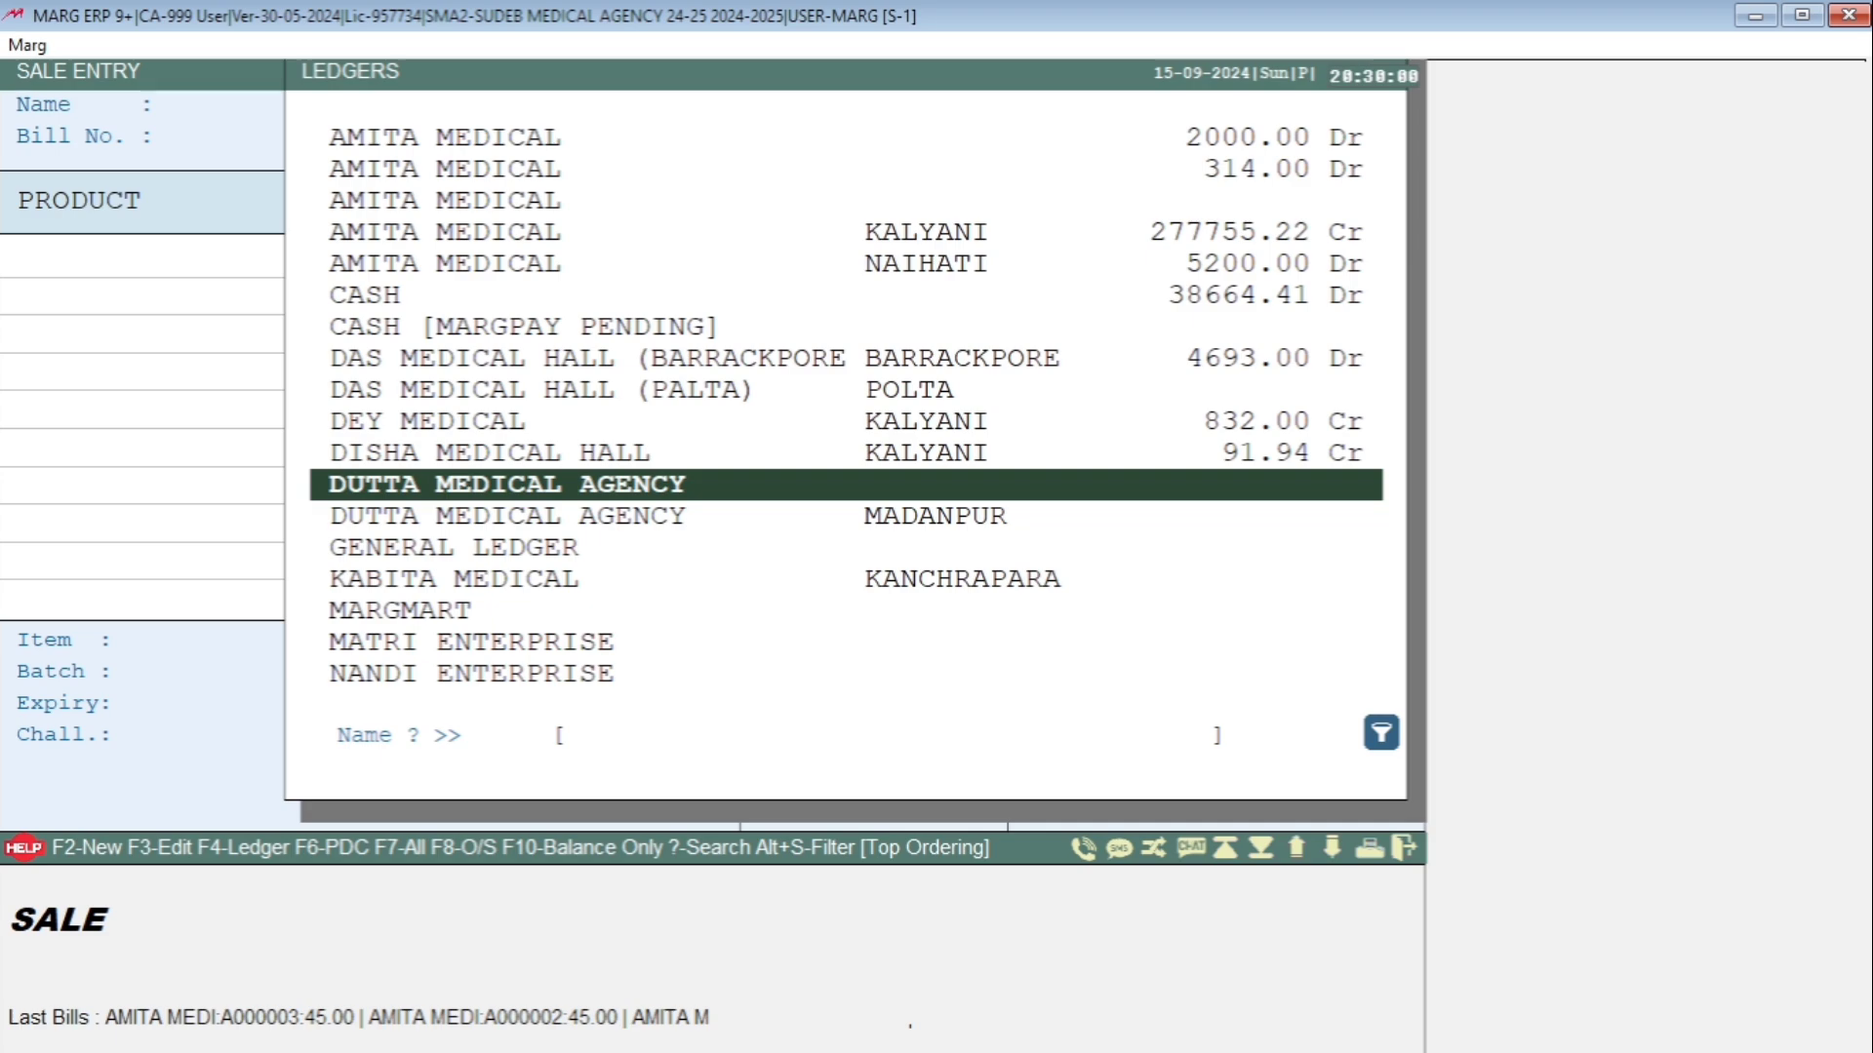
key(Return)
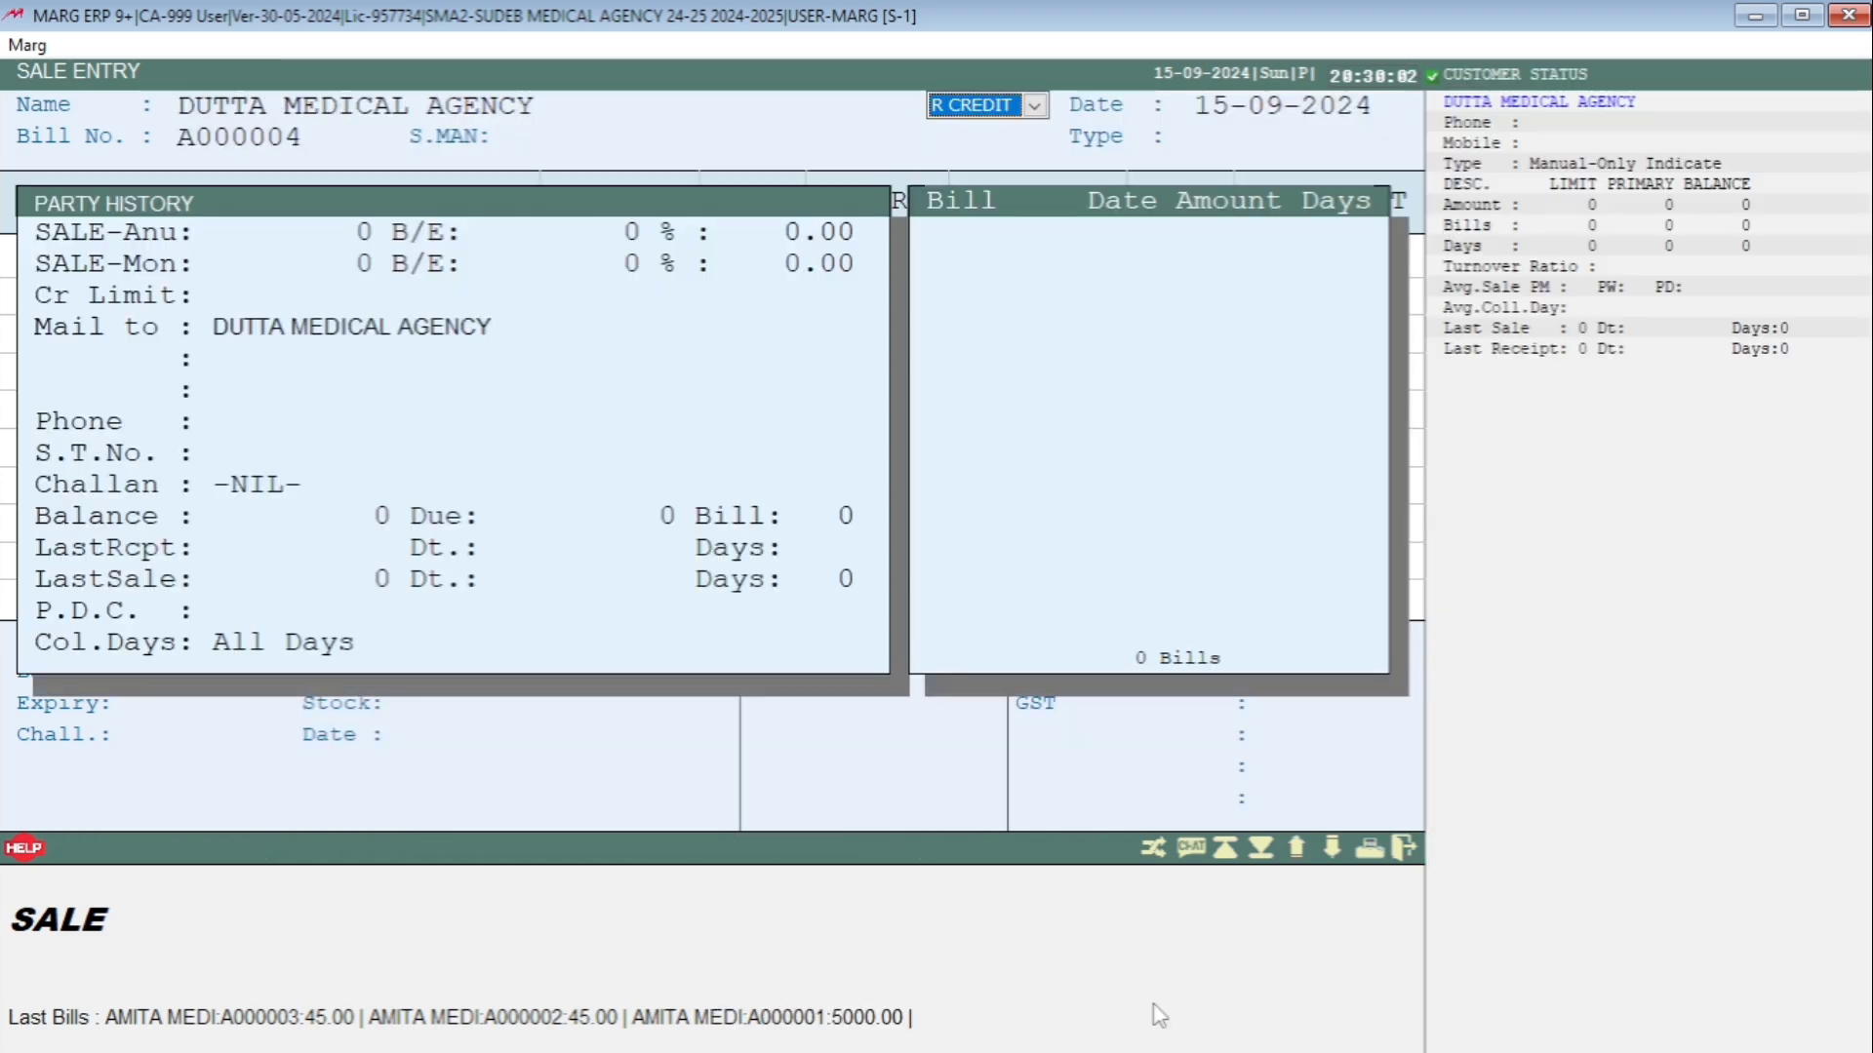
key(Return)
key(Return)
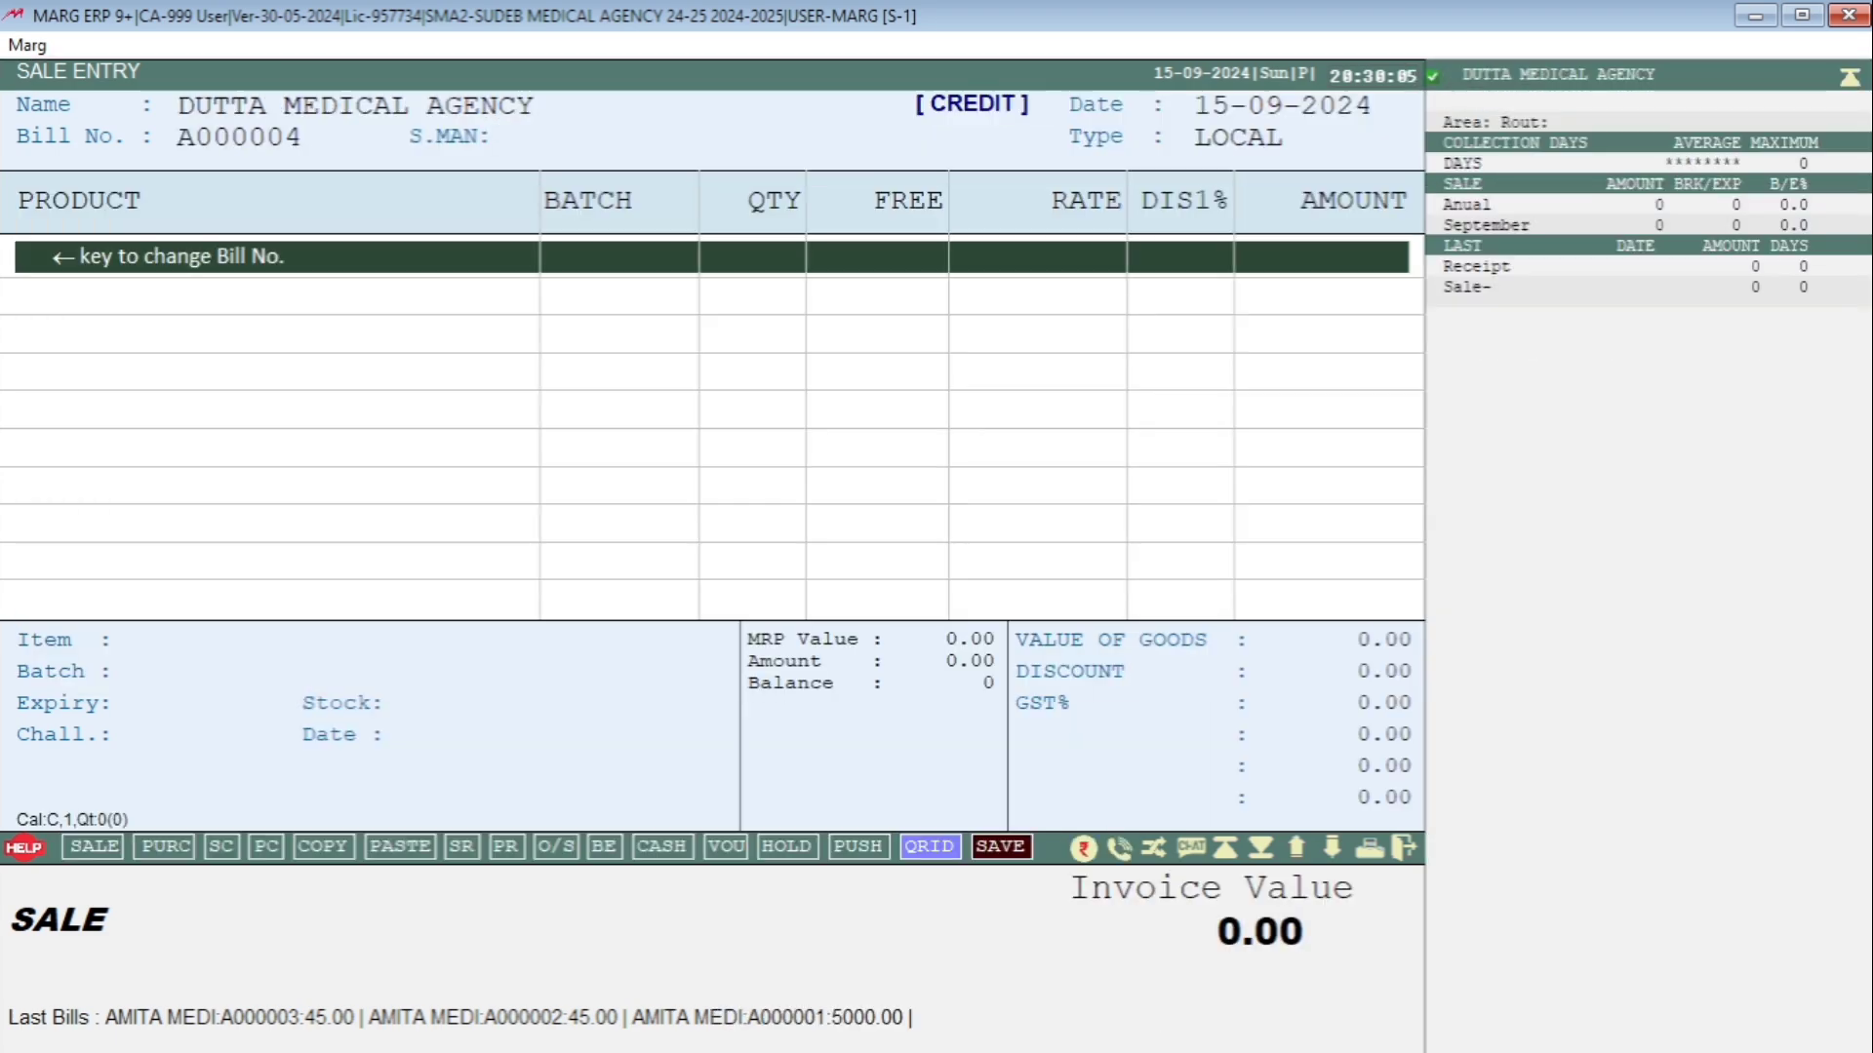
key(Return)
Add 10 CETZIN TAB 10 from batch 2002 as the first row.
key(Down)
key(Down)
key(Down)
key(Down)
key(Down)
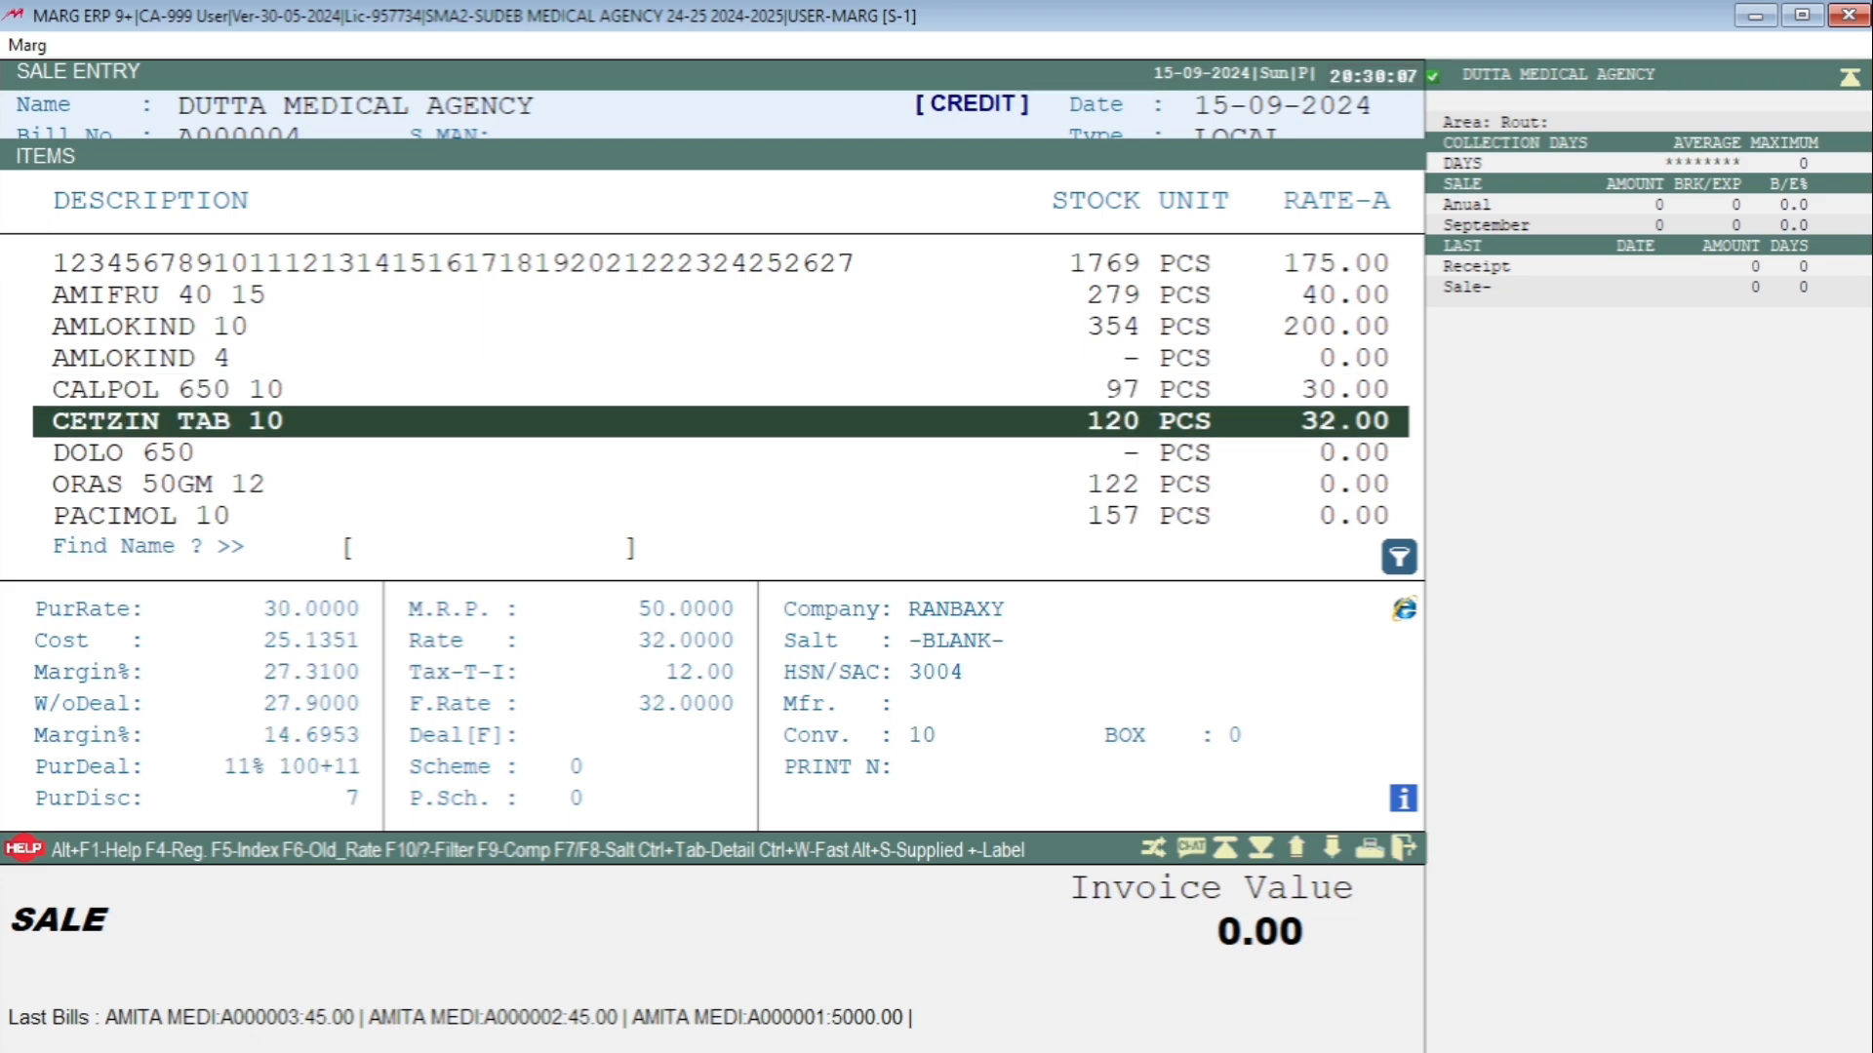
key(Return)
key(Return)
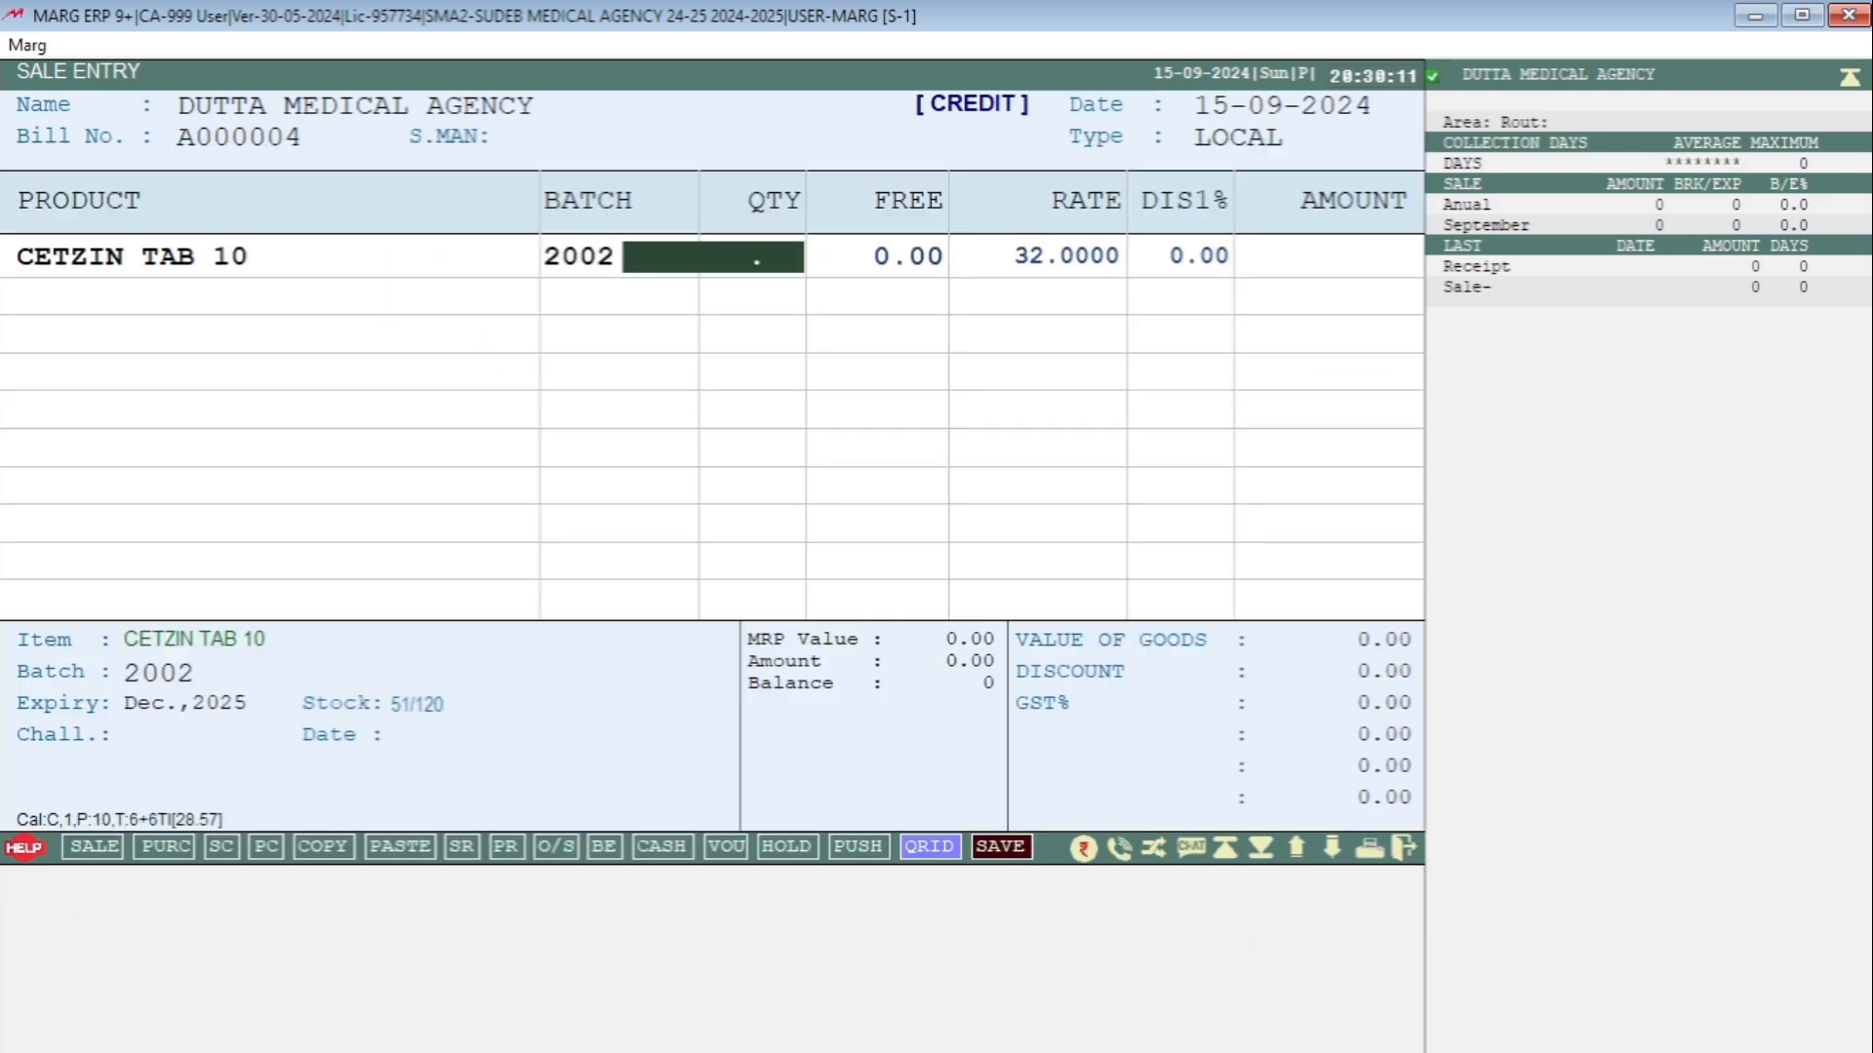
text(10)
key(Return)
key(Return)
key(Return)
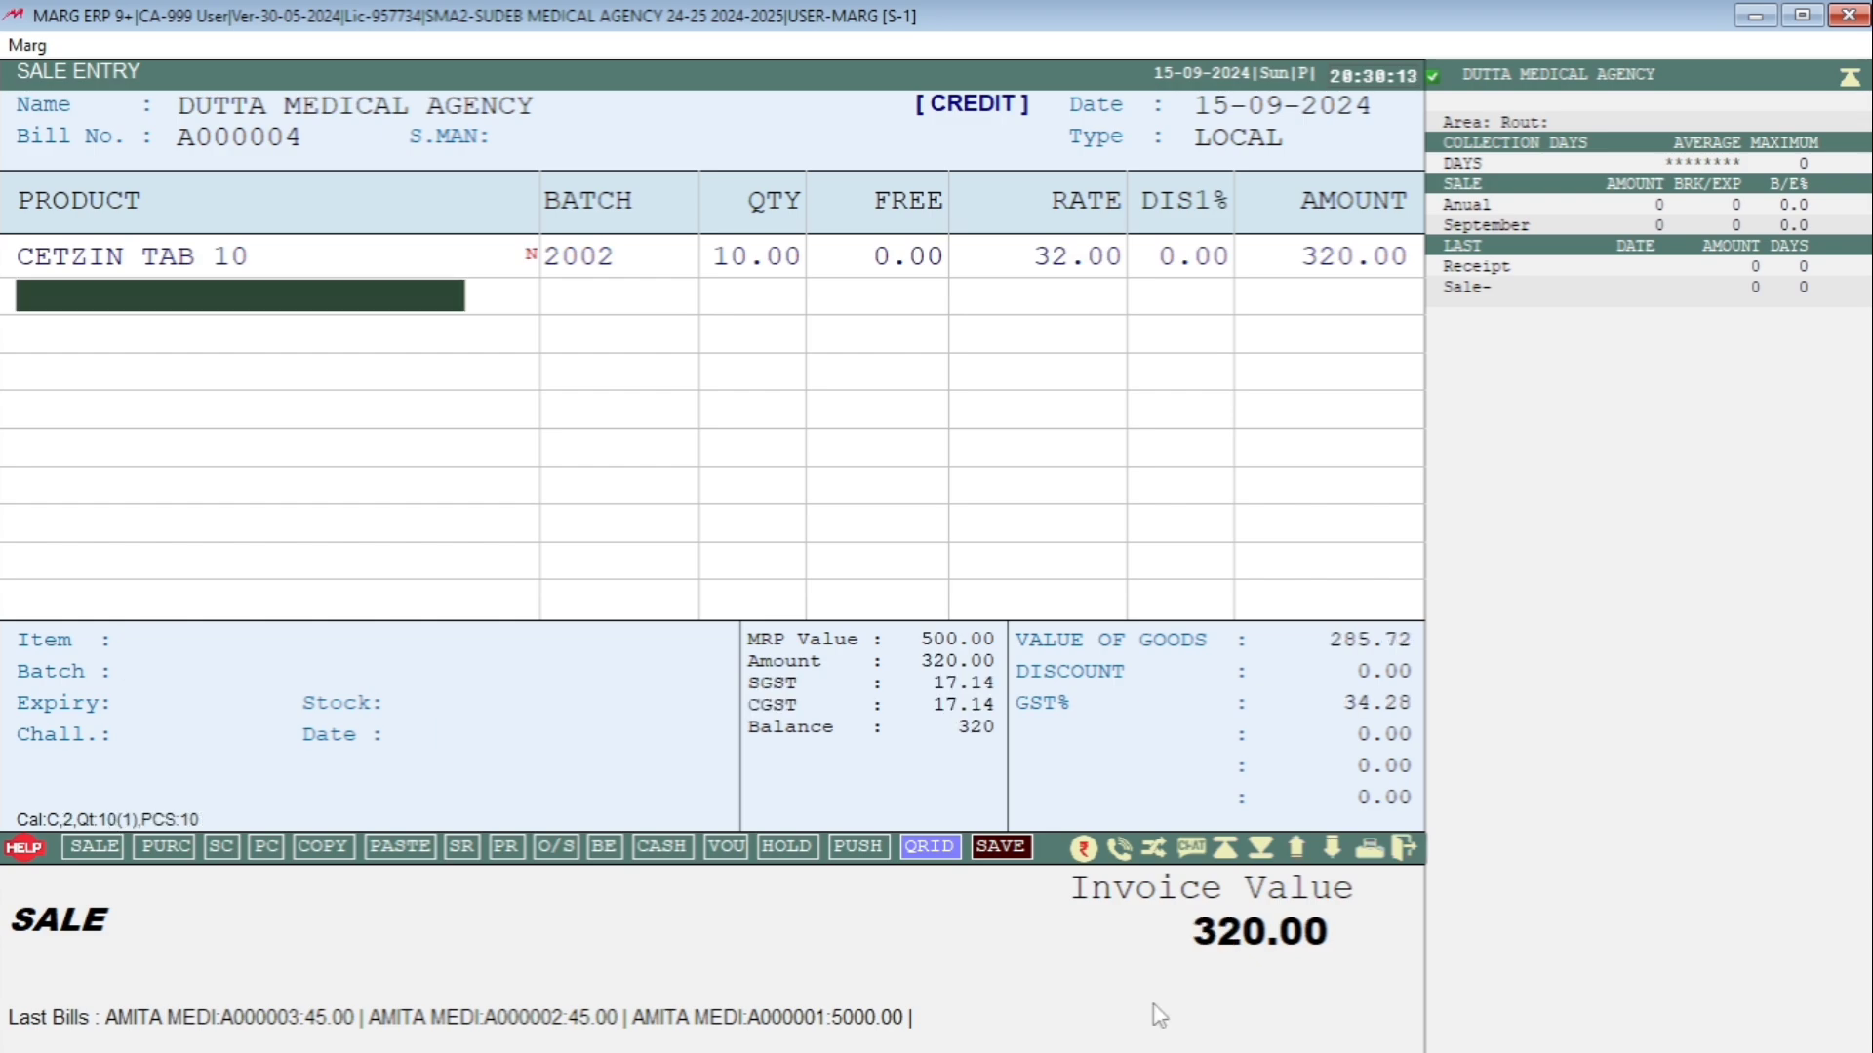
key(Return)
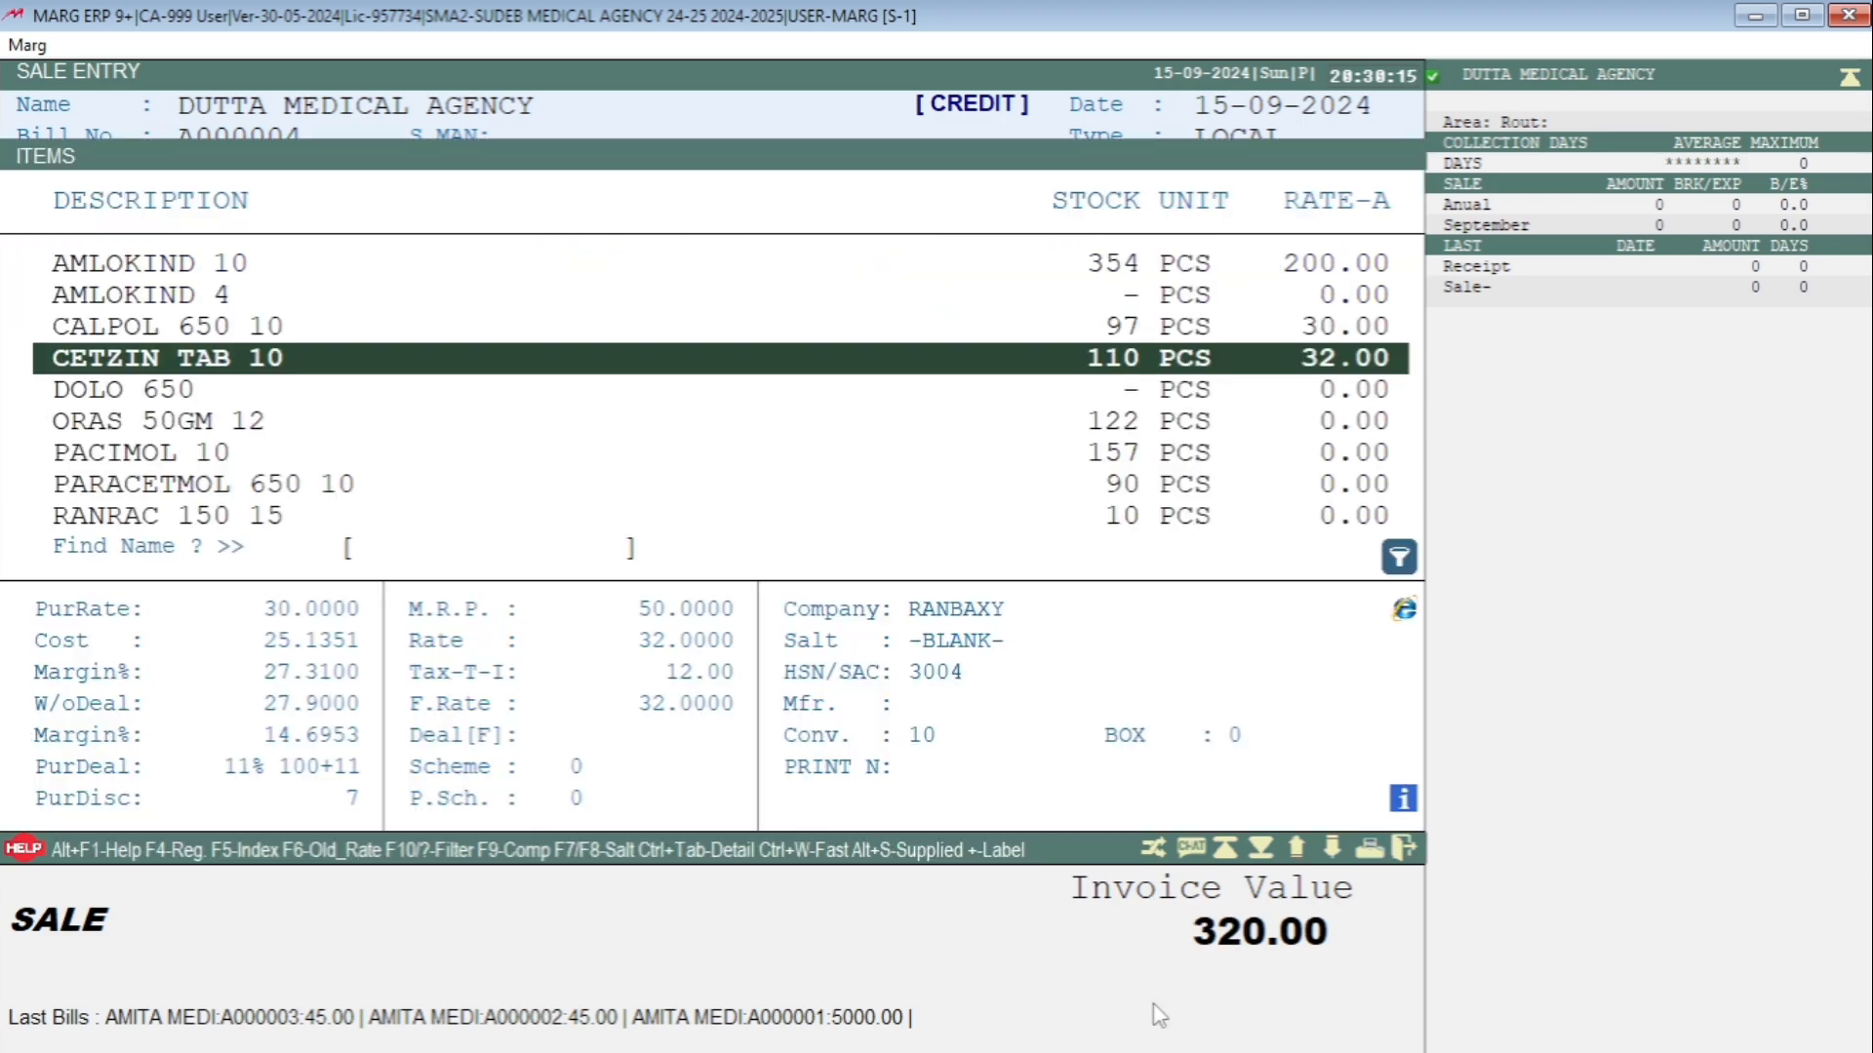
Add 10 AMLOKIND 10 from batch A01 as the second row.
key(Down)
key(Up)
key(Up)
key(Up)
key(Up)
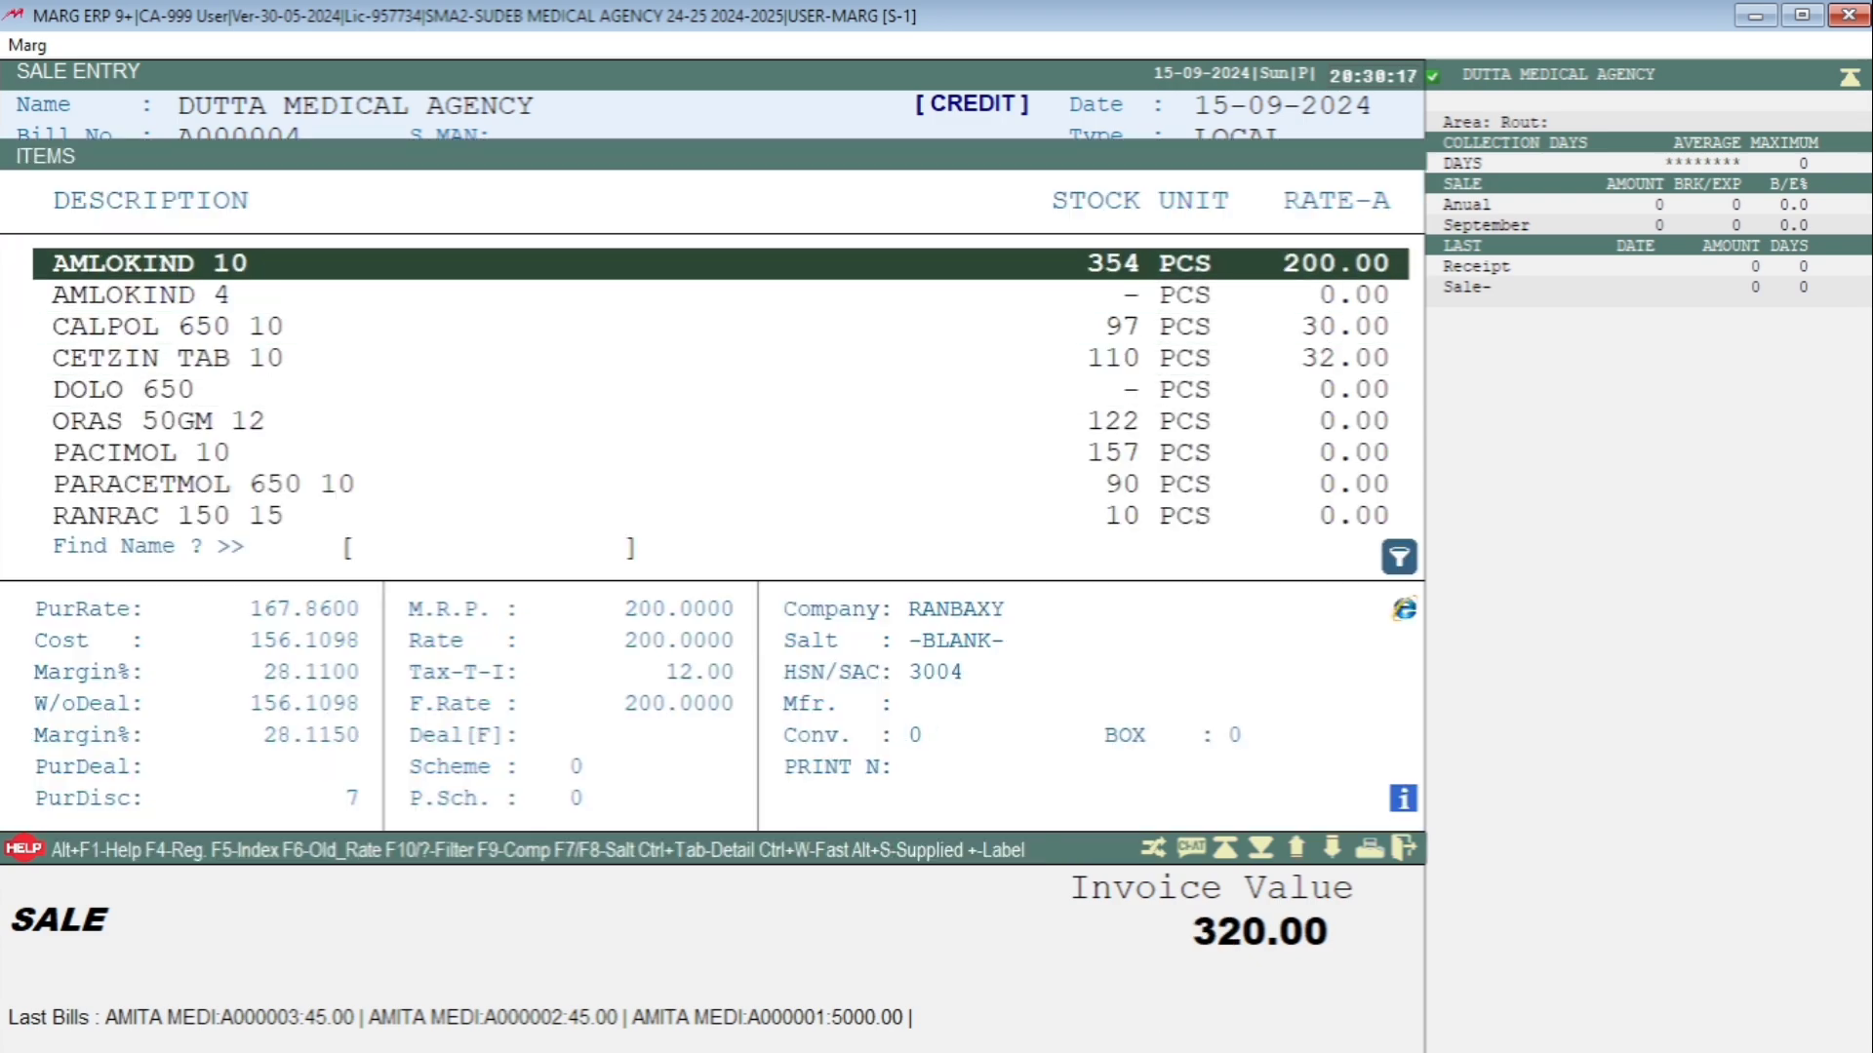
key(Return)
key(Return)
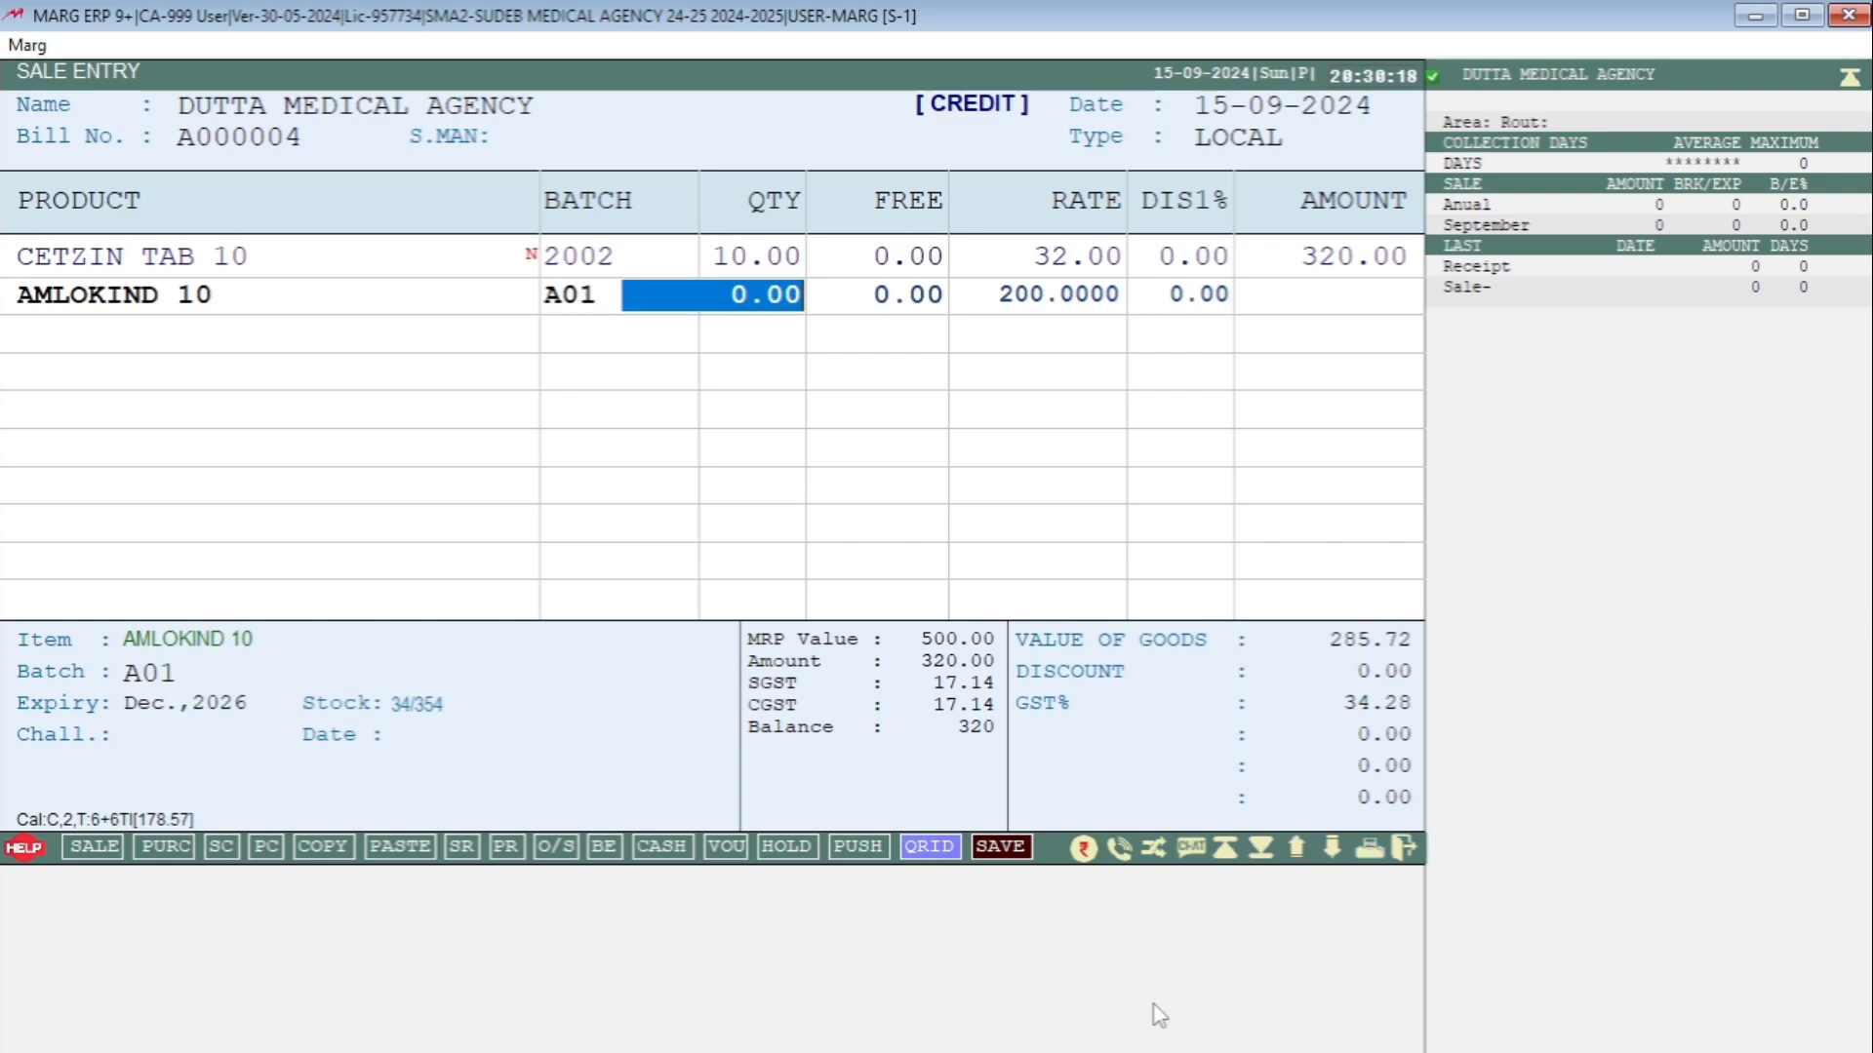
text(10)
key(Return)
key(Return)
key(Return)
key(Return)
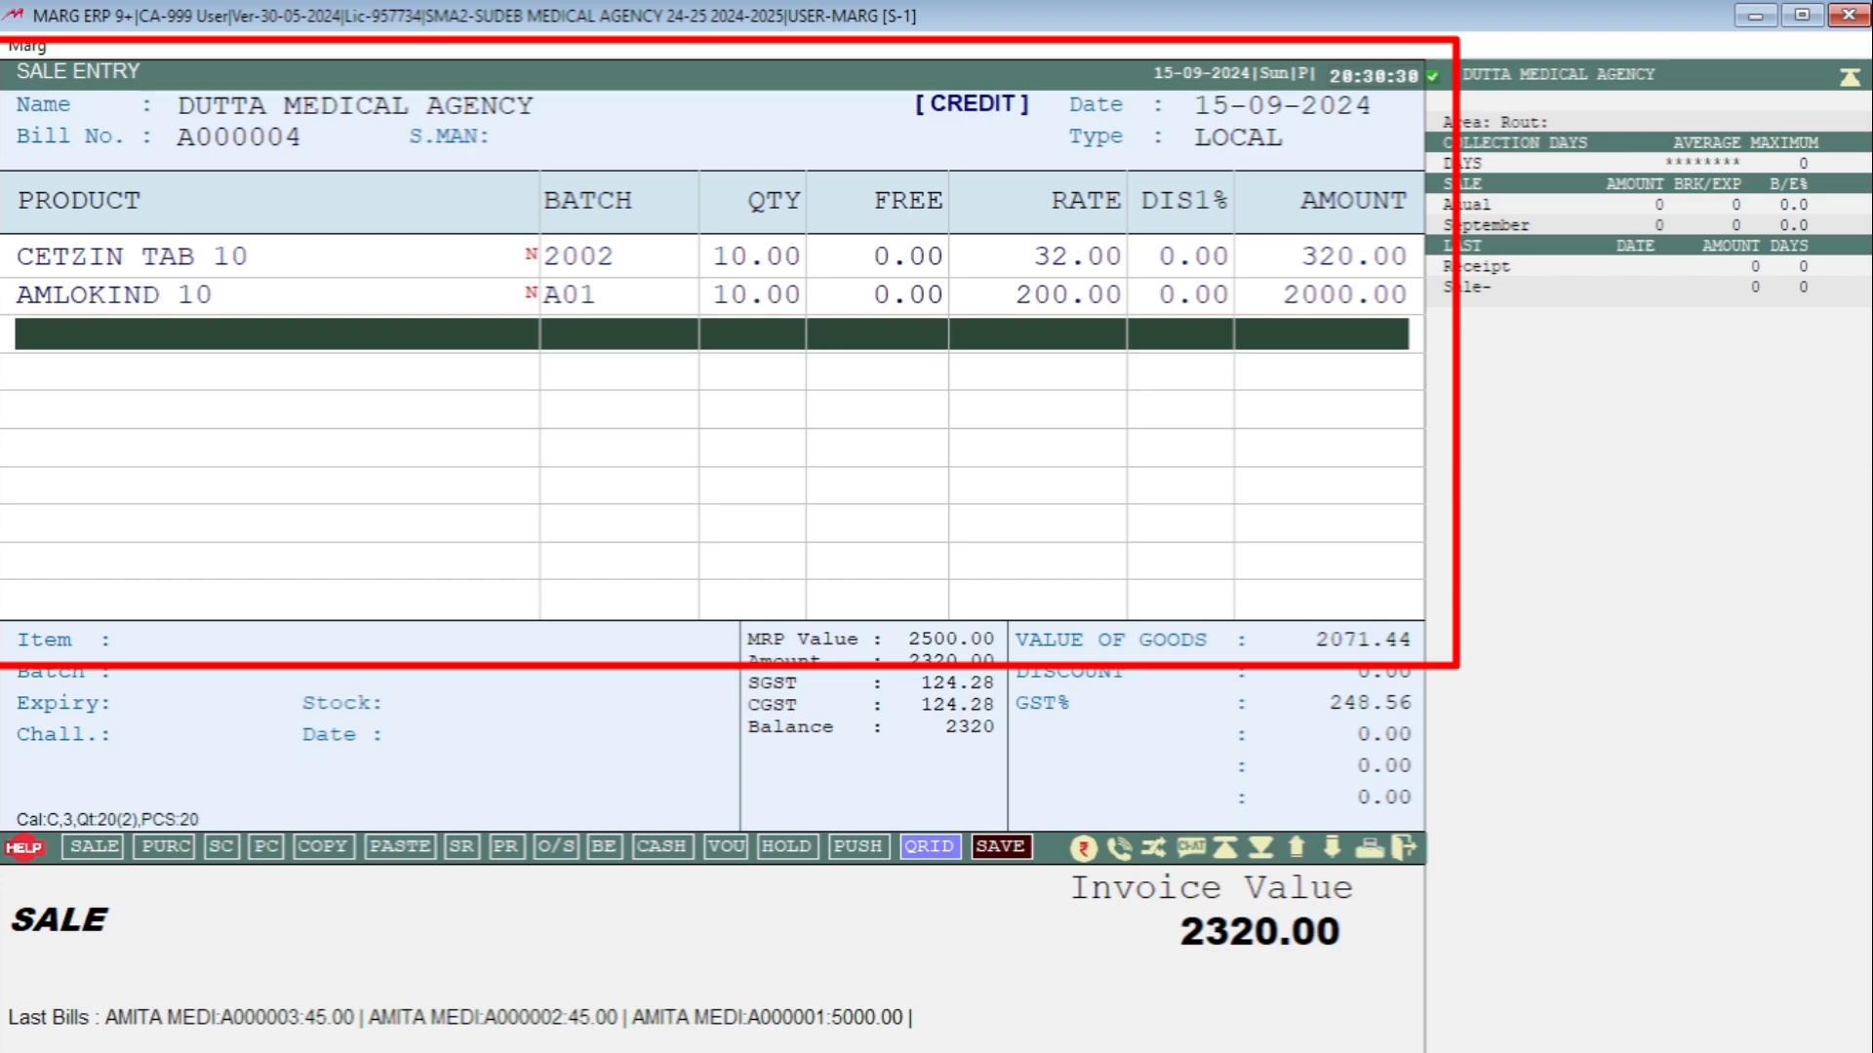
Save the 2320.00 bill with Ctrl+W to reach the PDC Receive form.
key(ctrl+w)
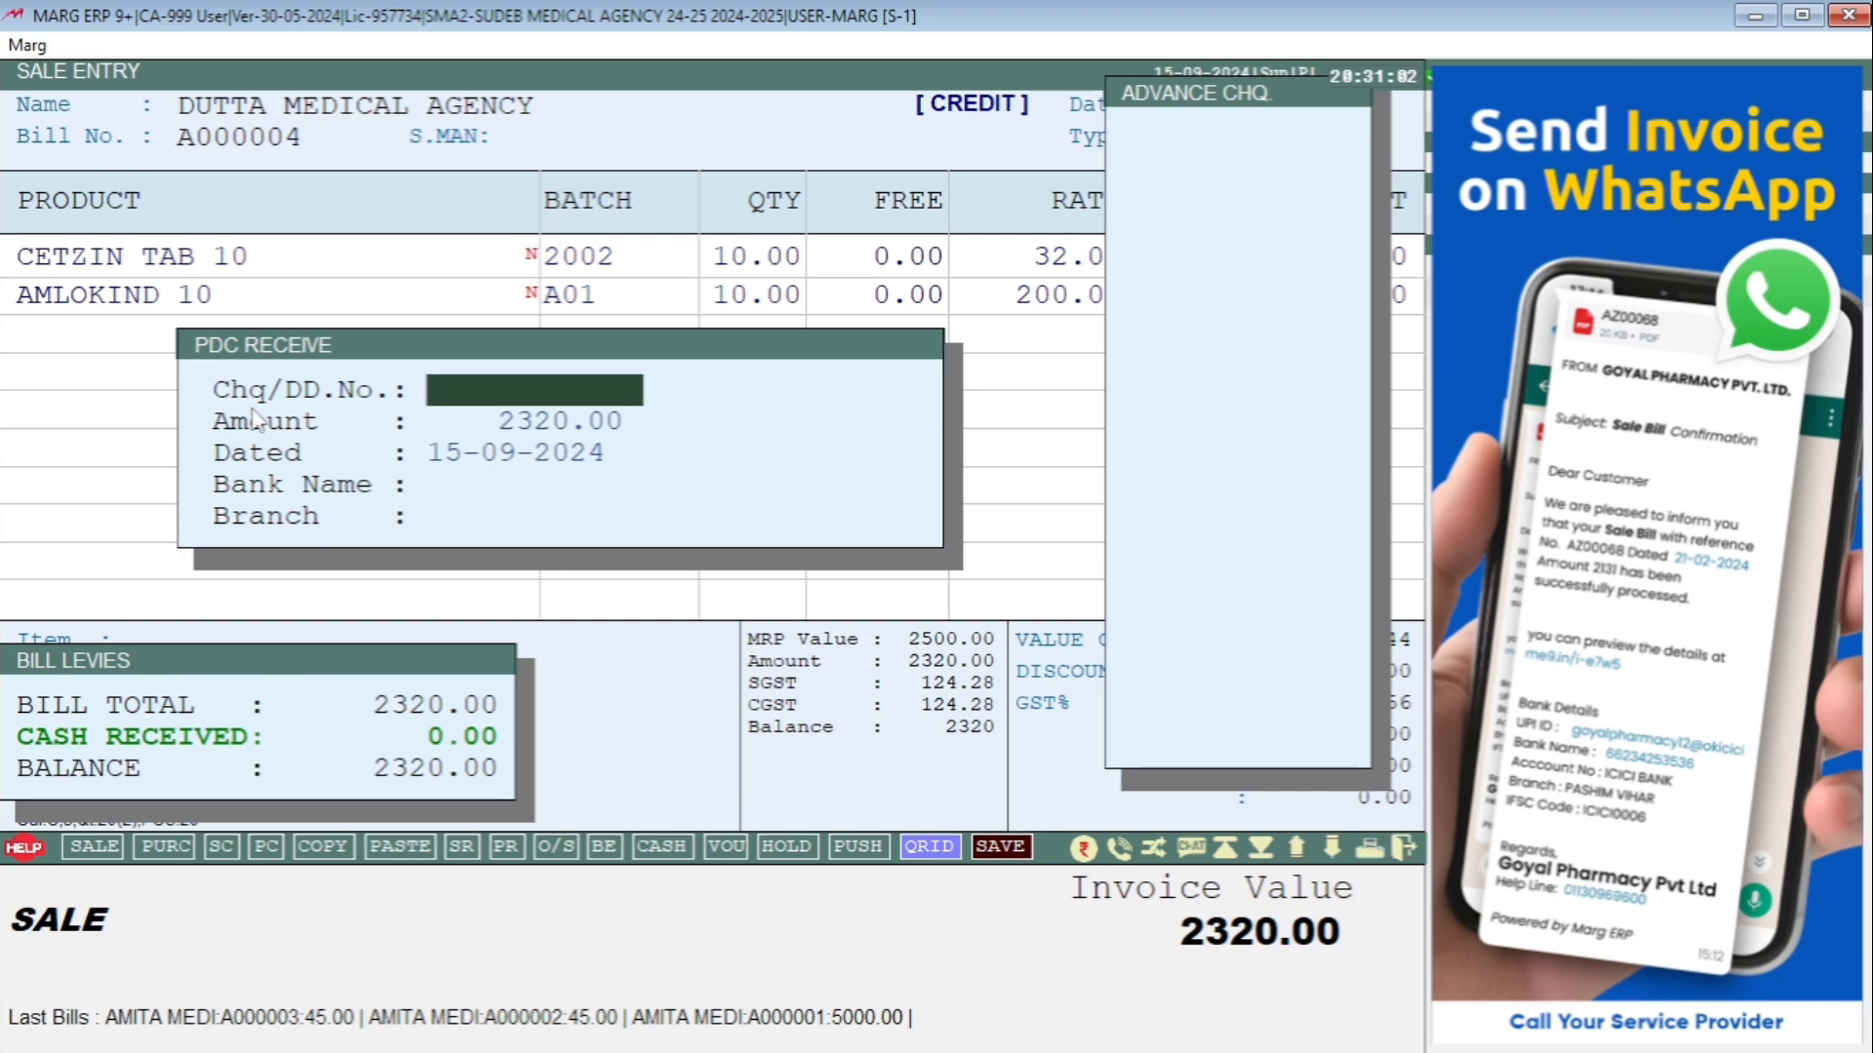
Enter cheque 123456 for 2320.00, bank CANARA BANK, branch KALYANI, and save the bill.
text(123456)
key(Return)
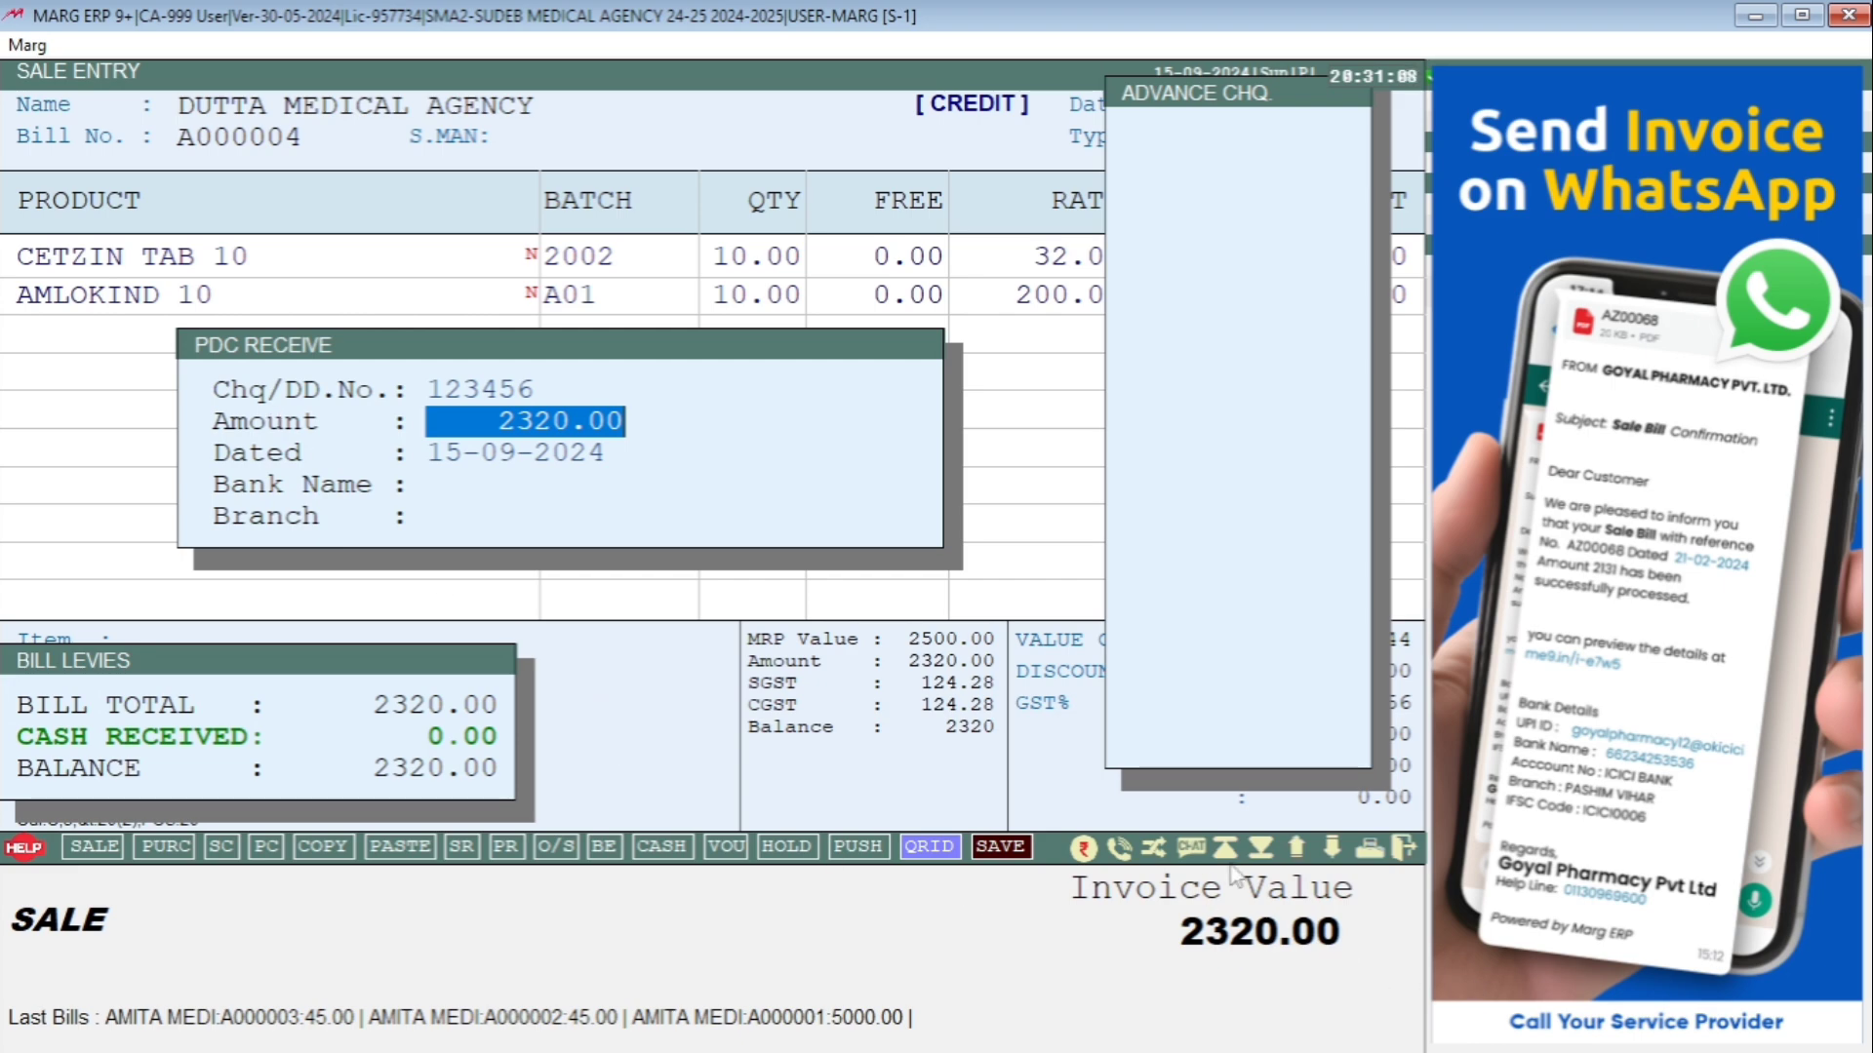
key(Return)
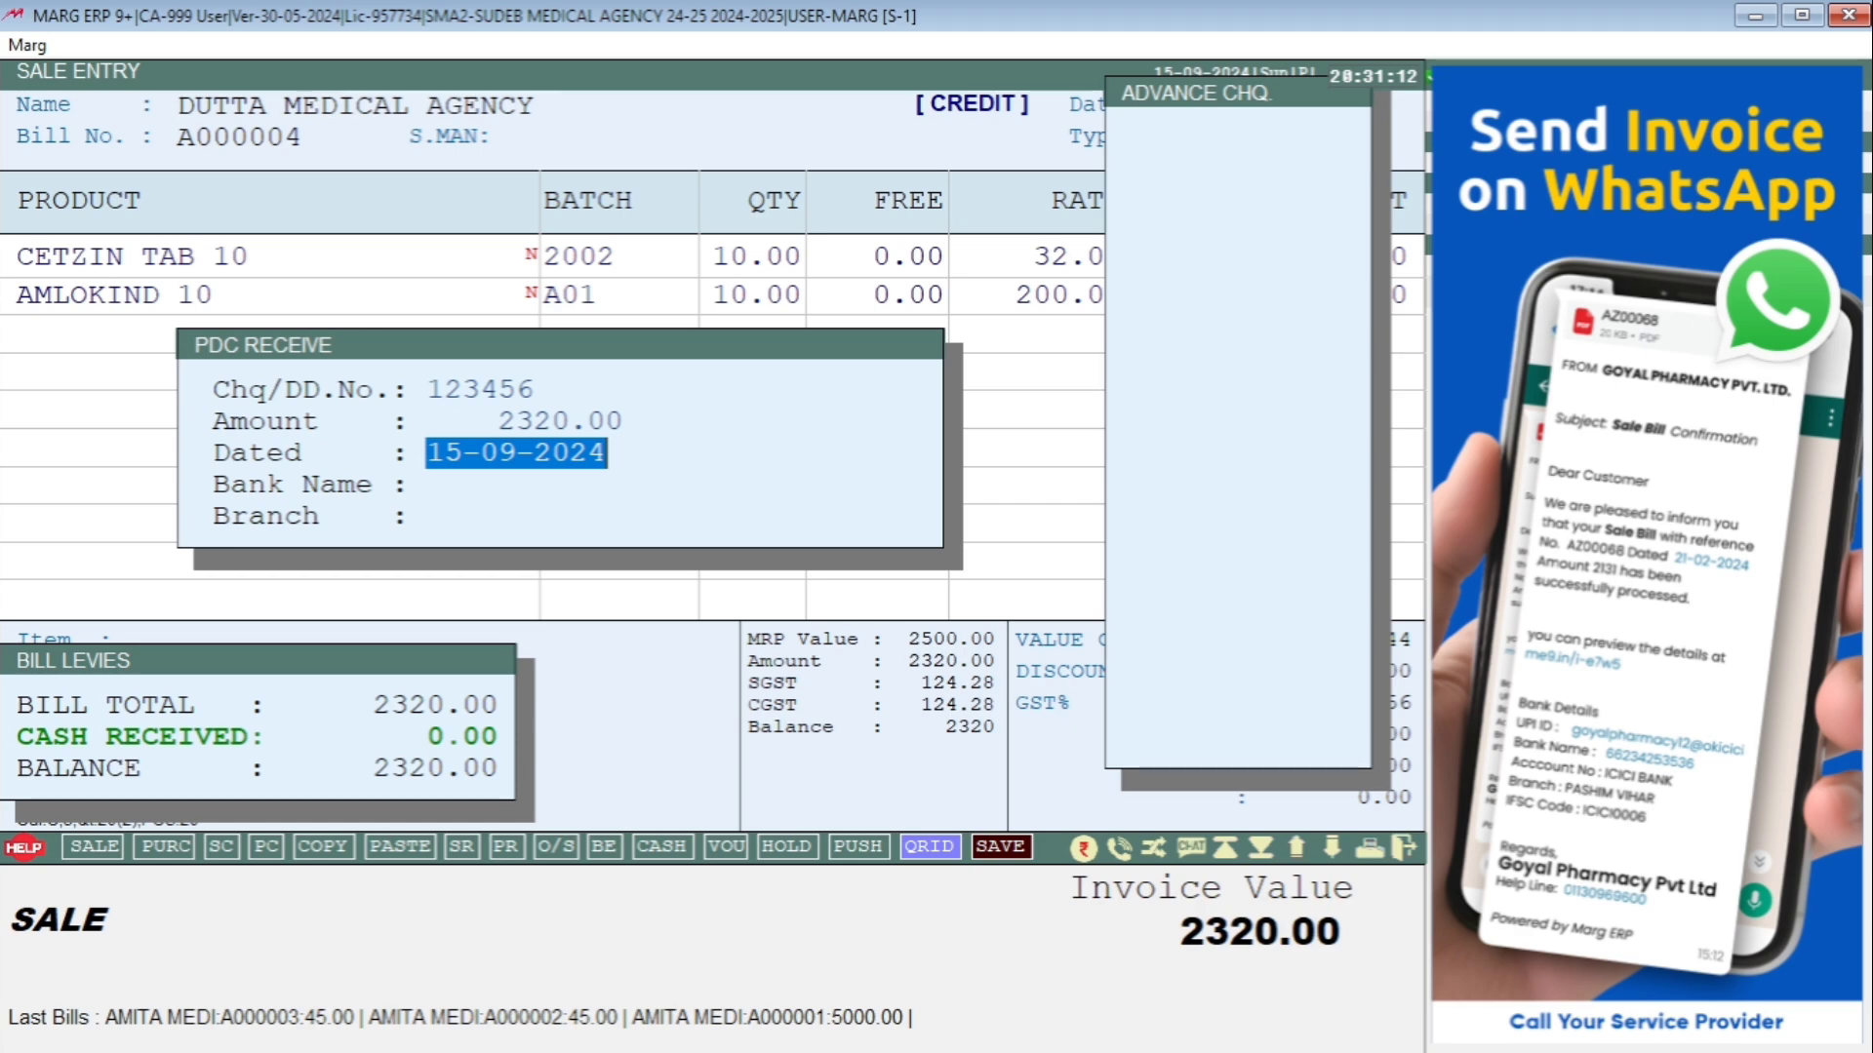
key(Return)
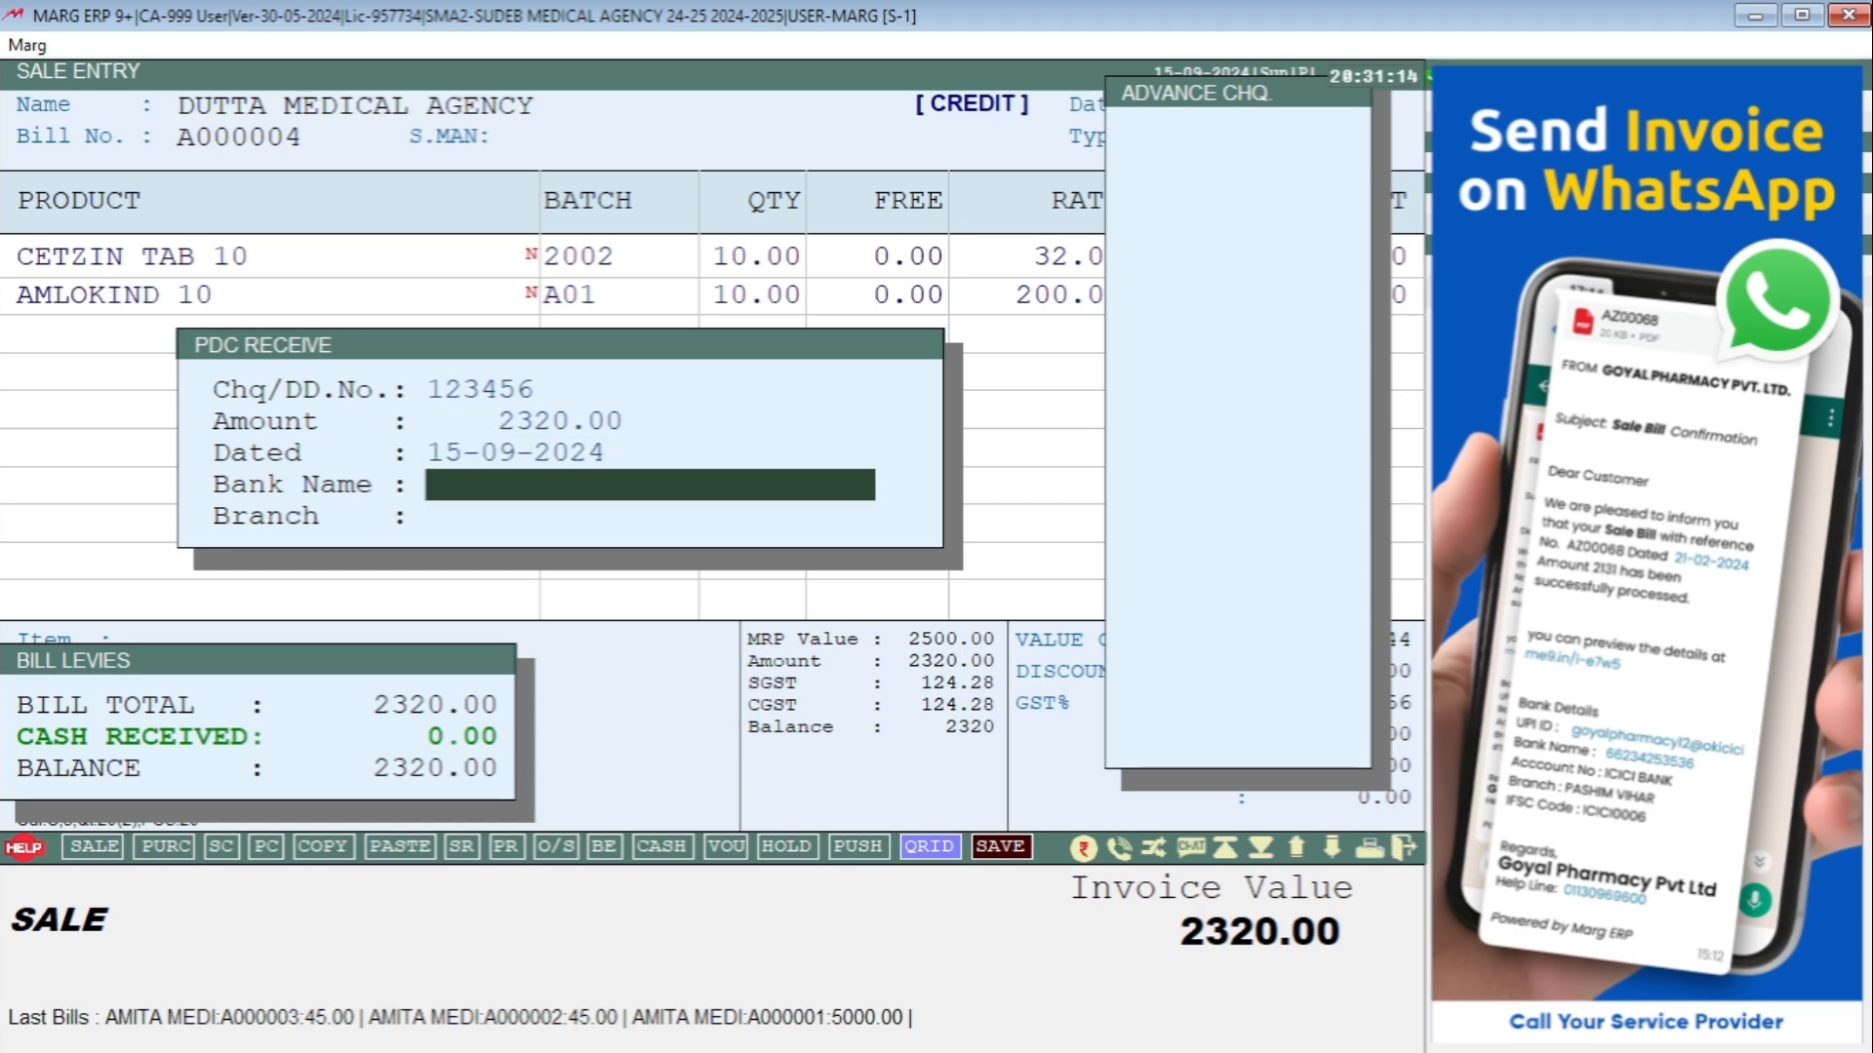
text(CANARA BANK)
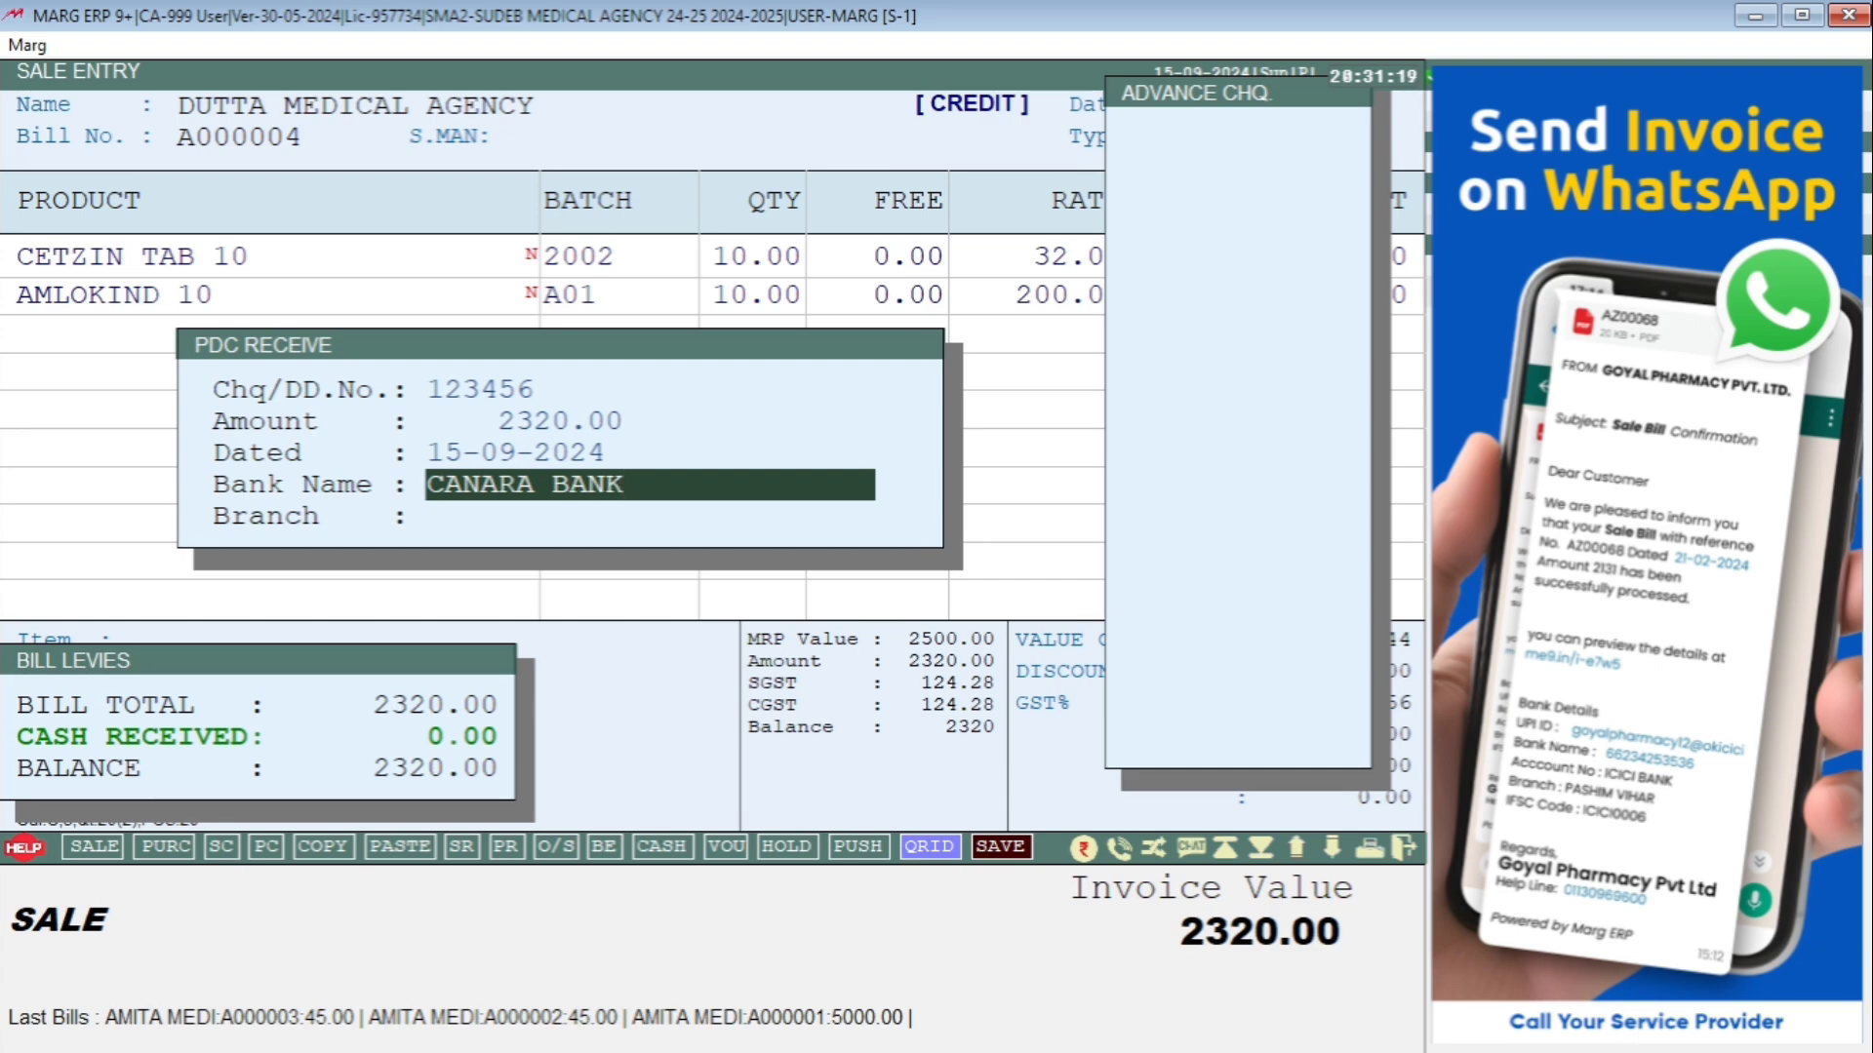
key(Return)
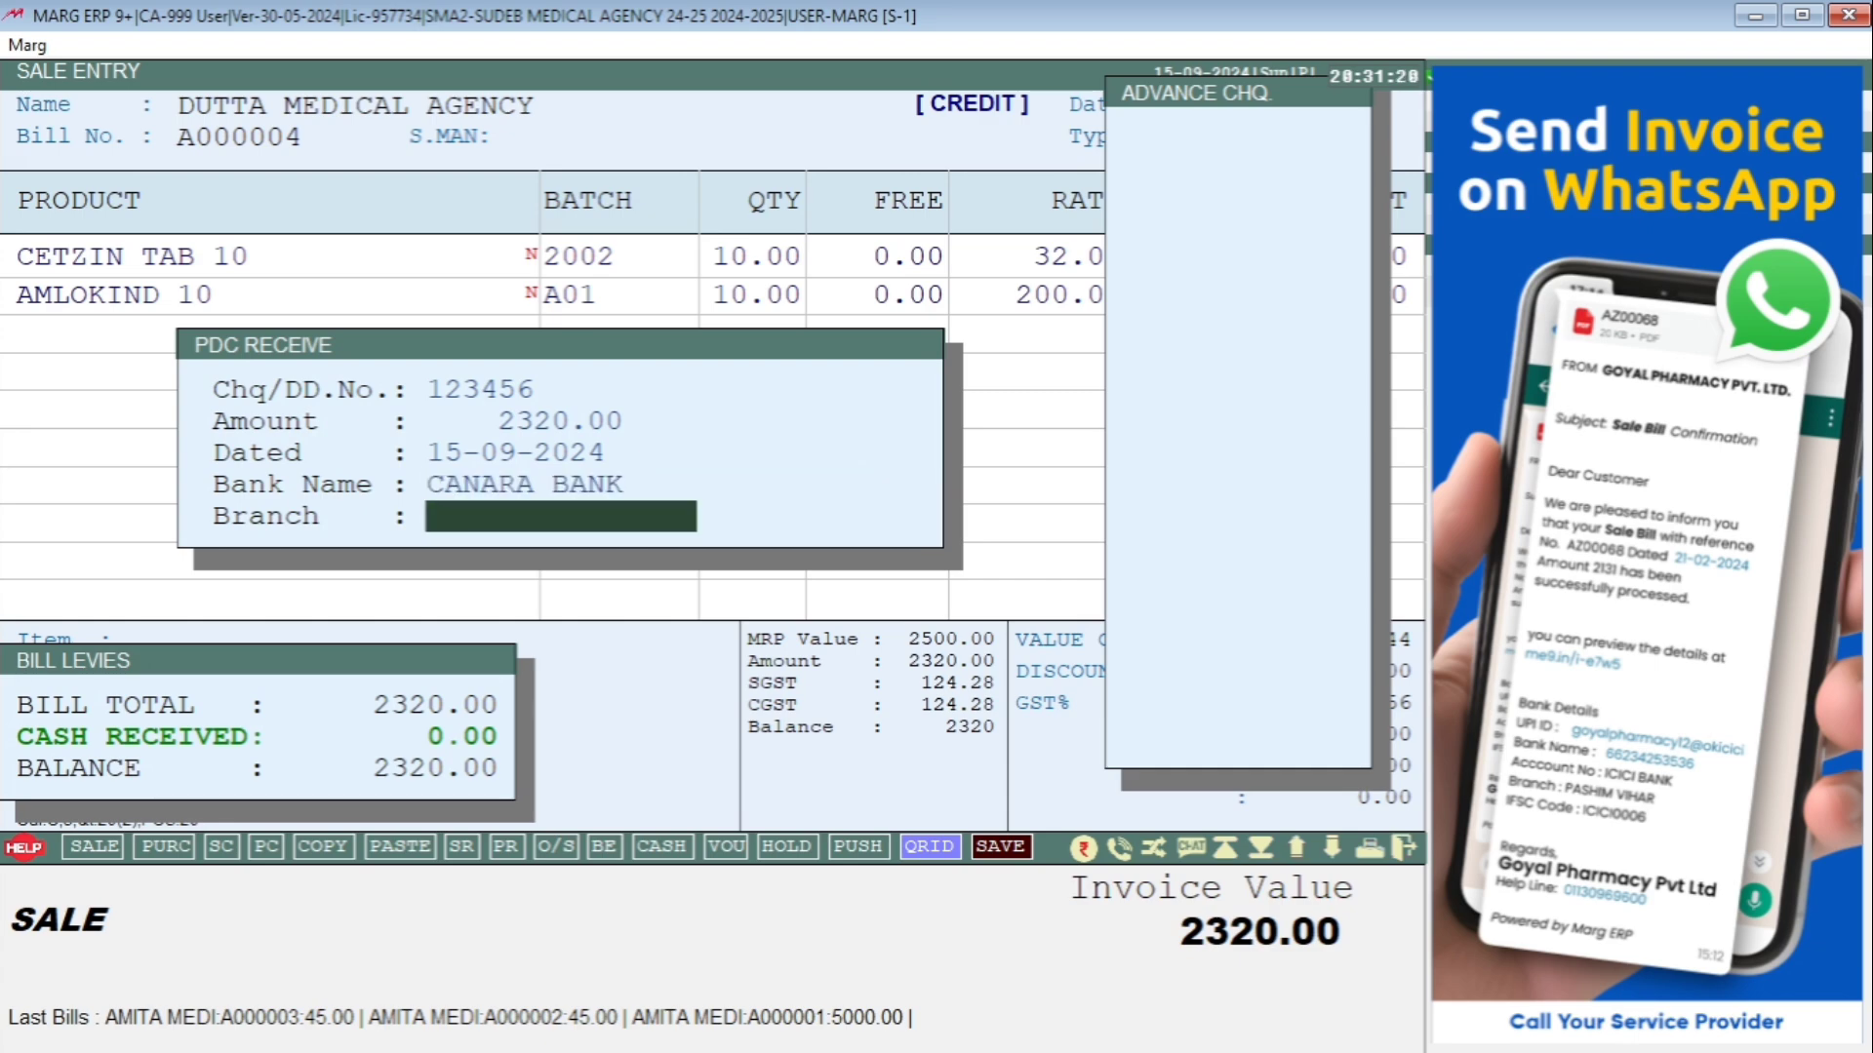
text(KALYANI)
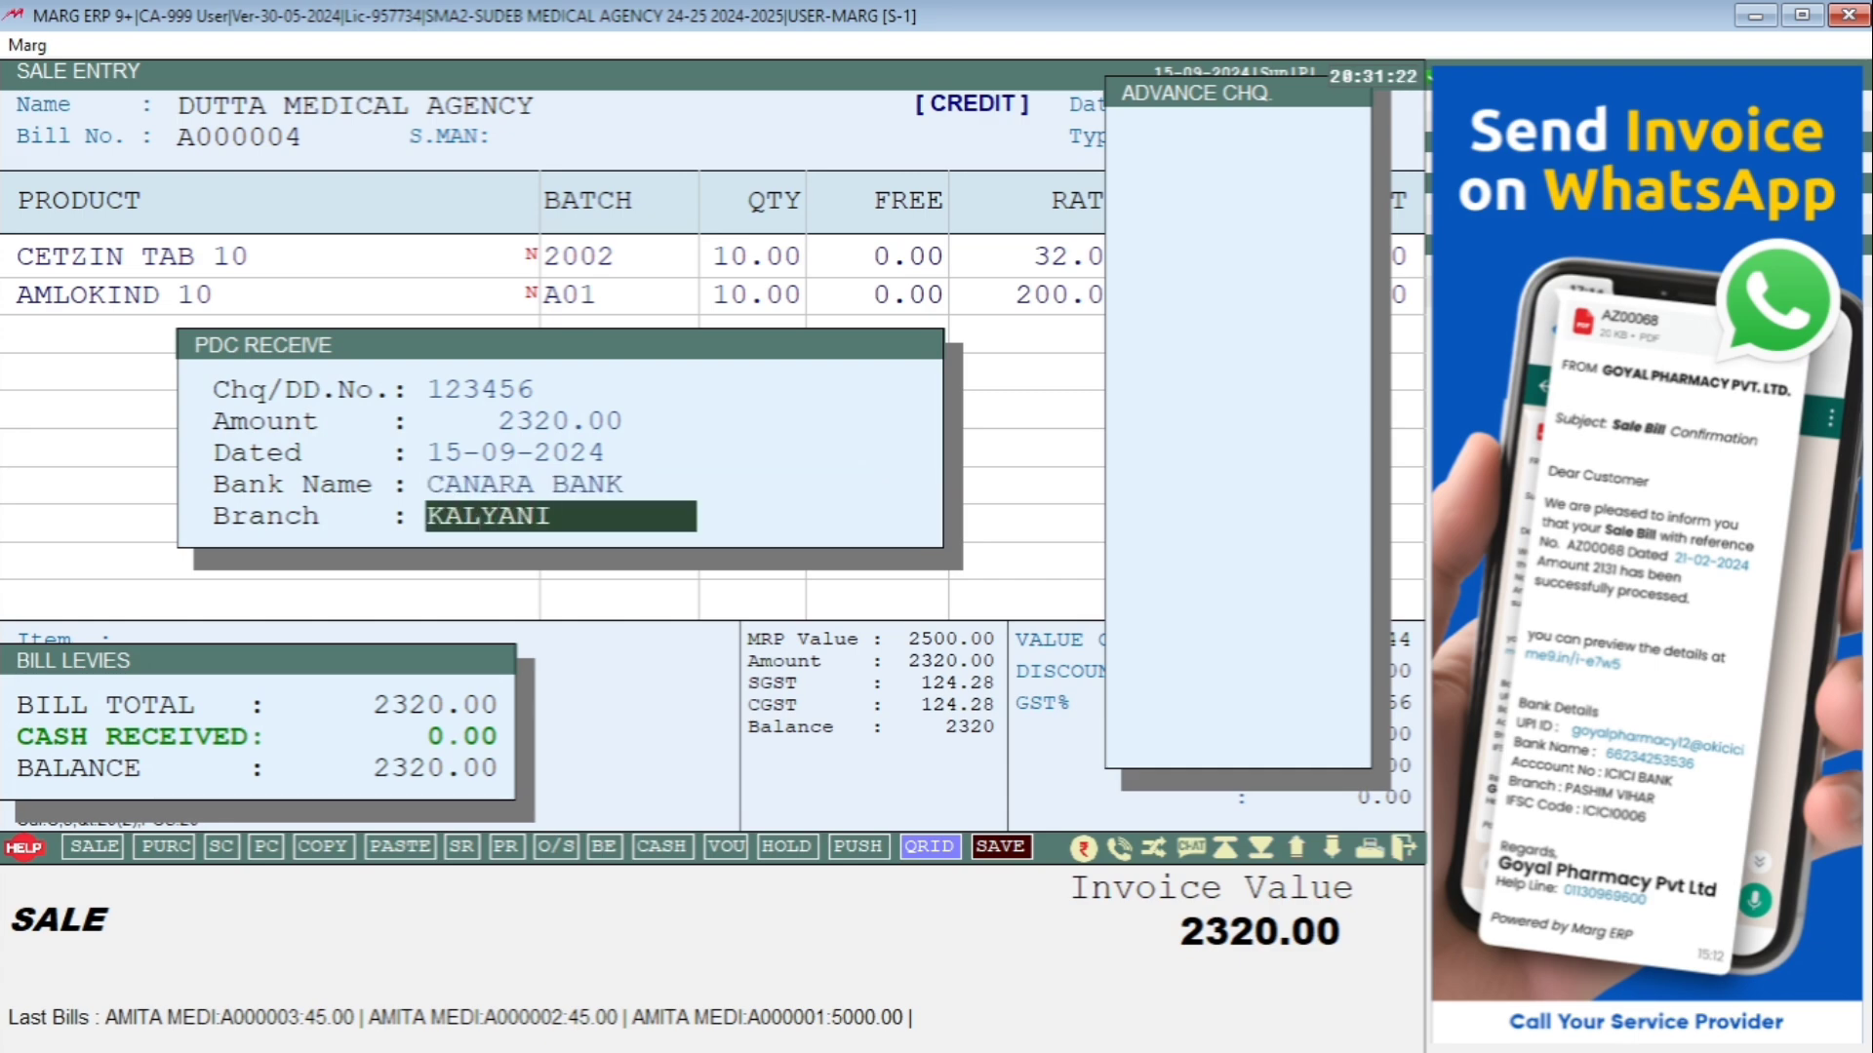
key(Return)
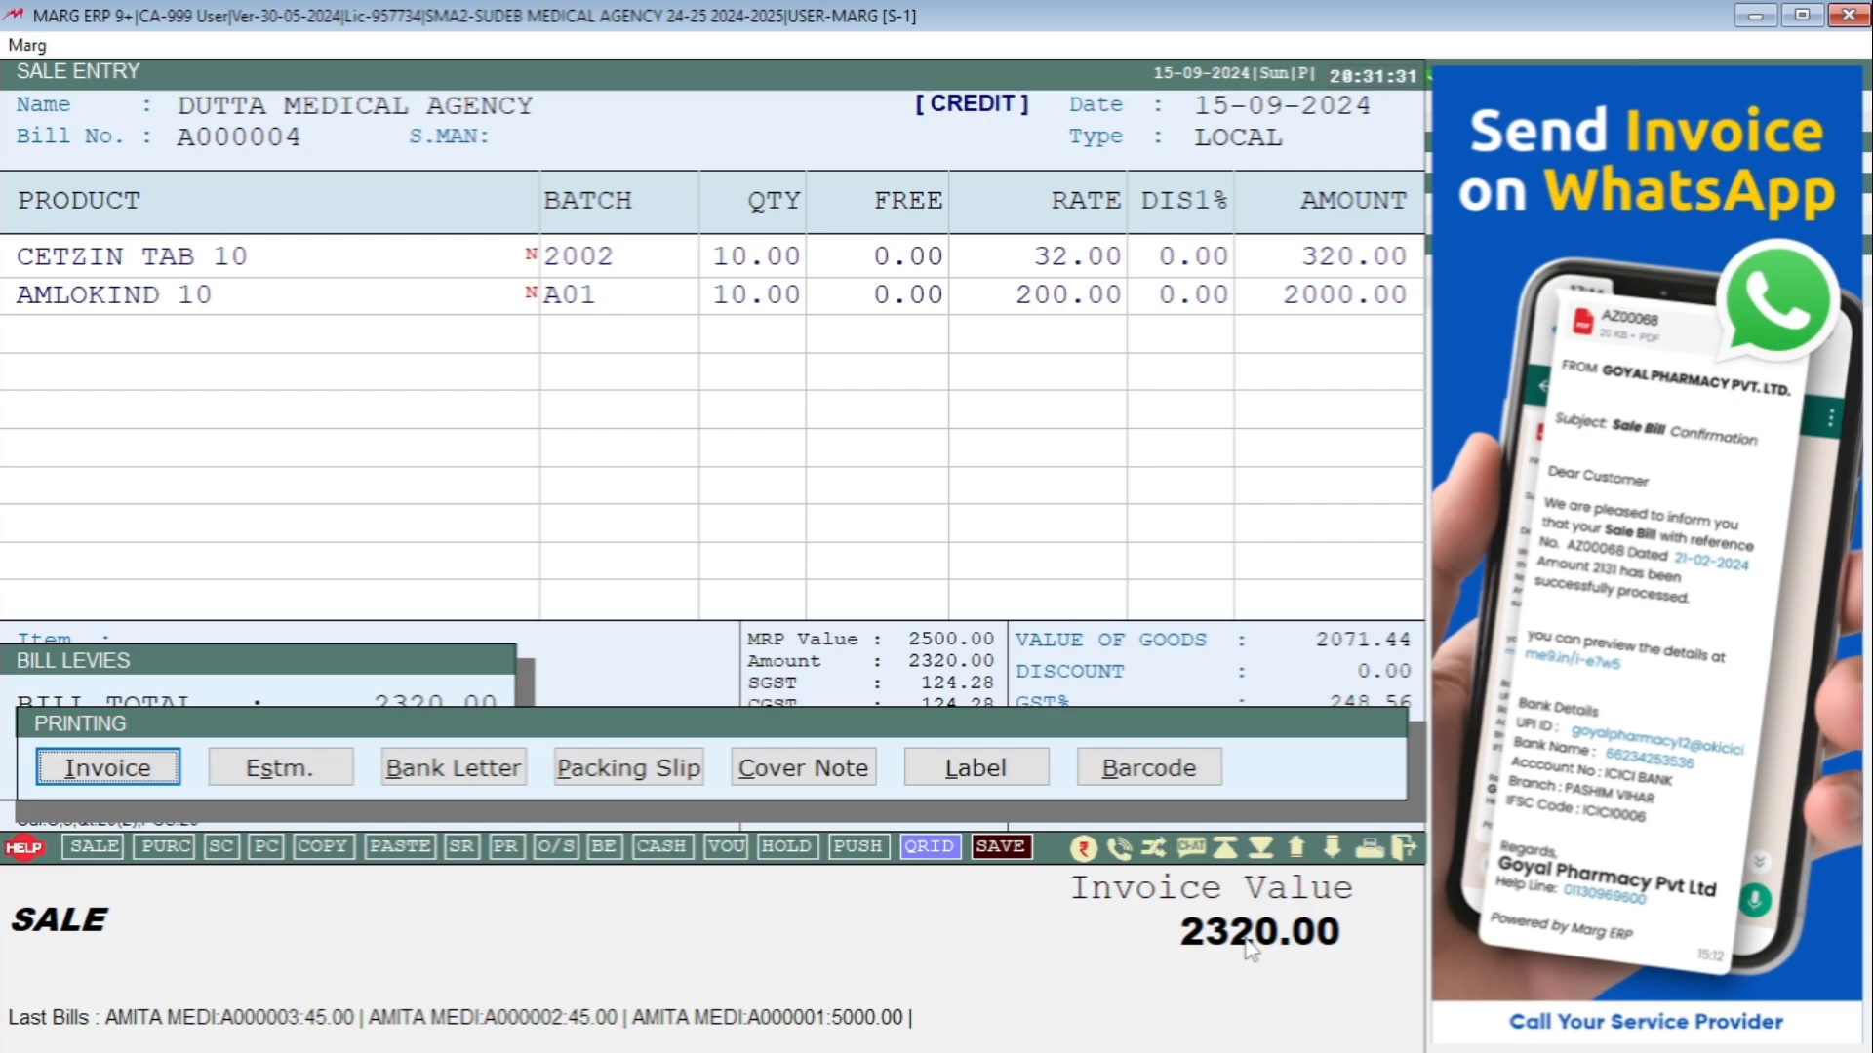
Skip printing and open Accounts > Bank-Pay-In-Slip > Pay-in-Slip.
key(Escape)
key(Escape)
key(alt)
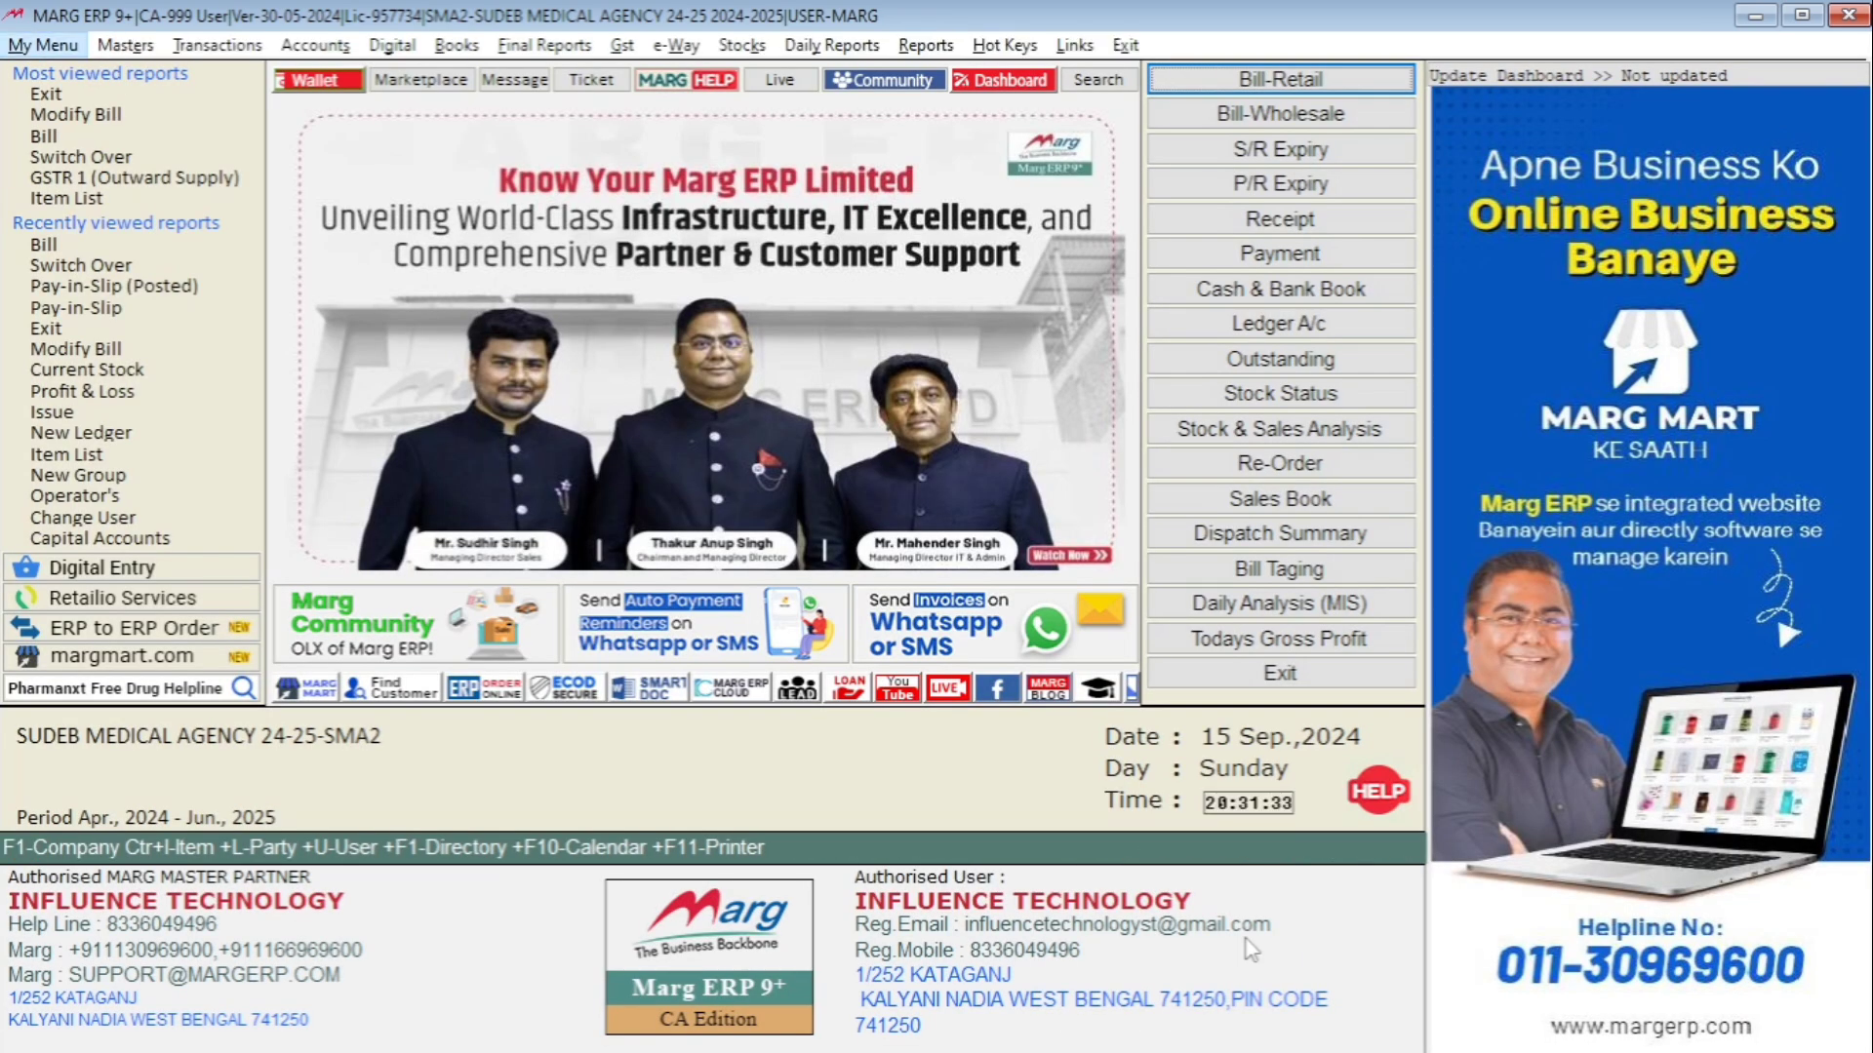
key(Right)
key(Right)
key(Right)
key(Down)
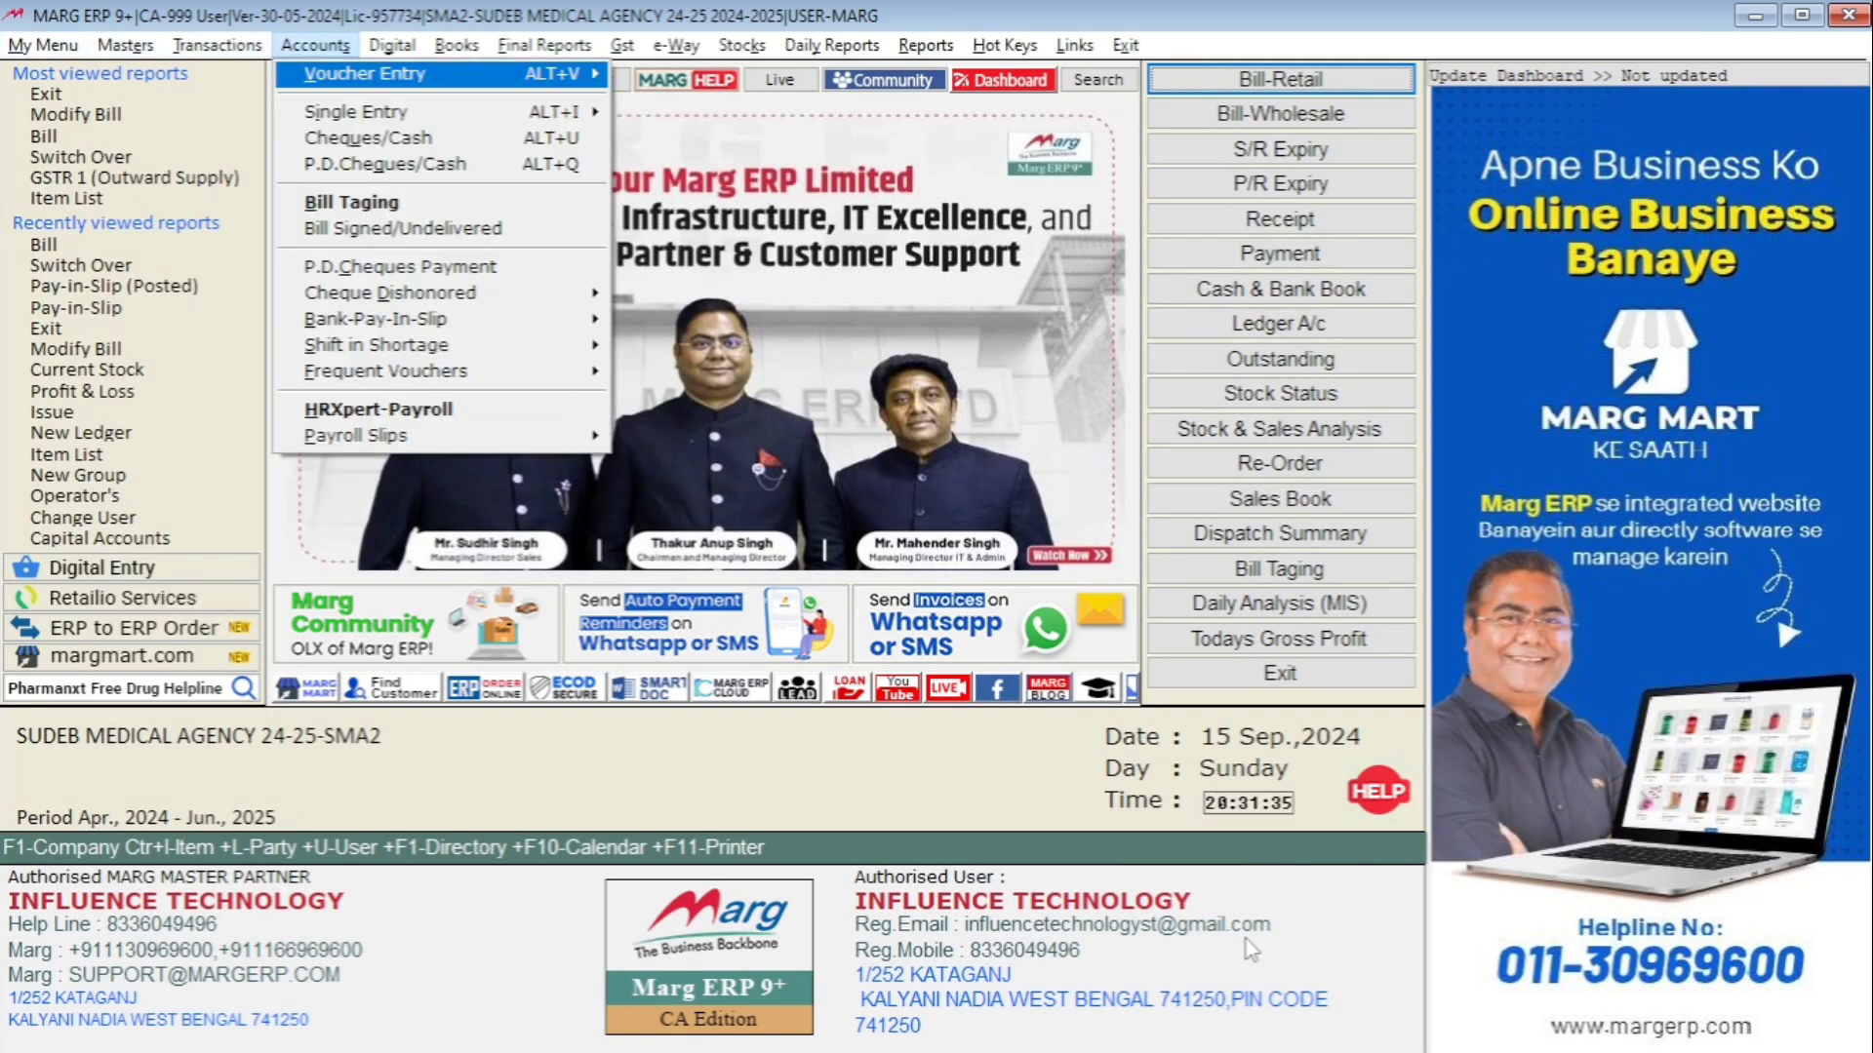
key(Down)
key(Down)
key(Down)
key(Down)
key(Down)
key(Down)
key(Down)
key(Down)
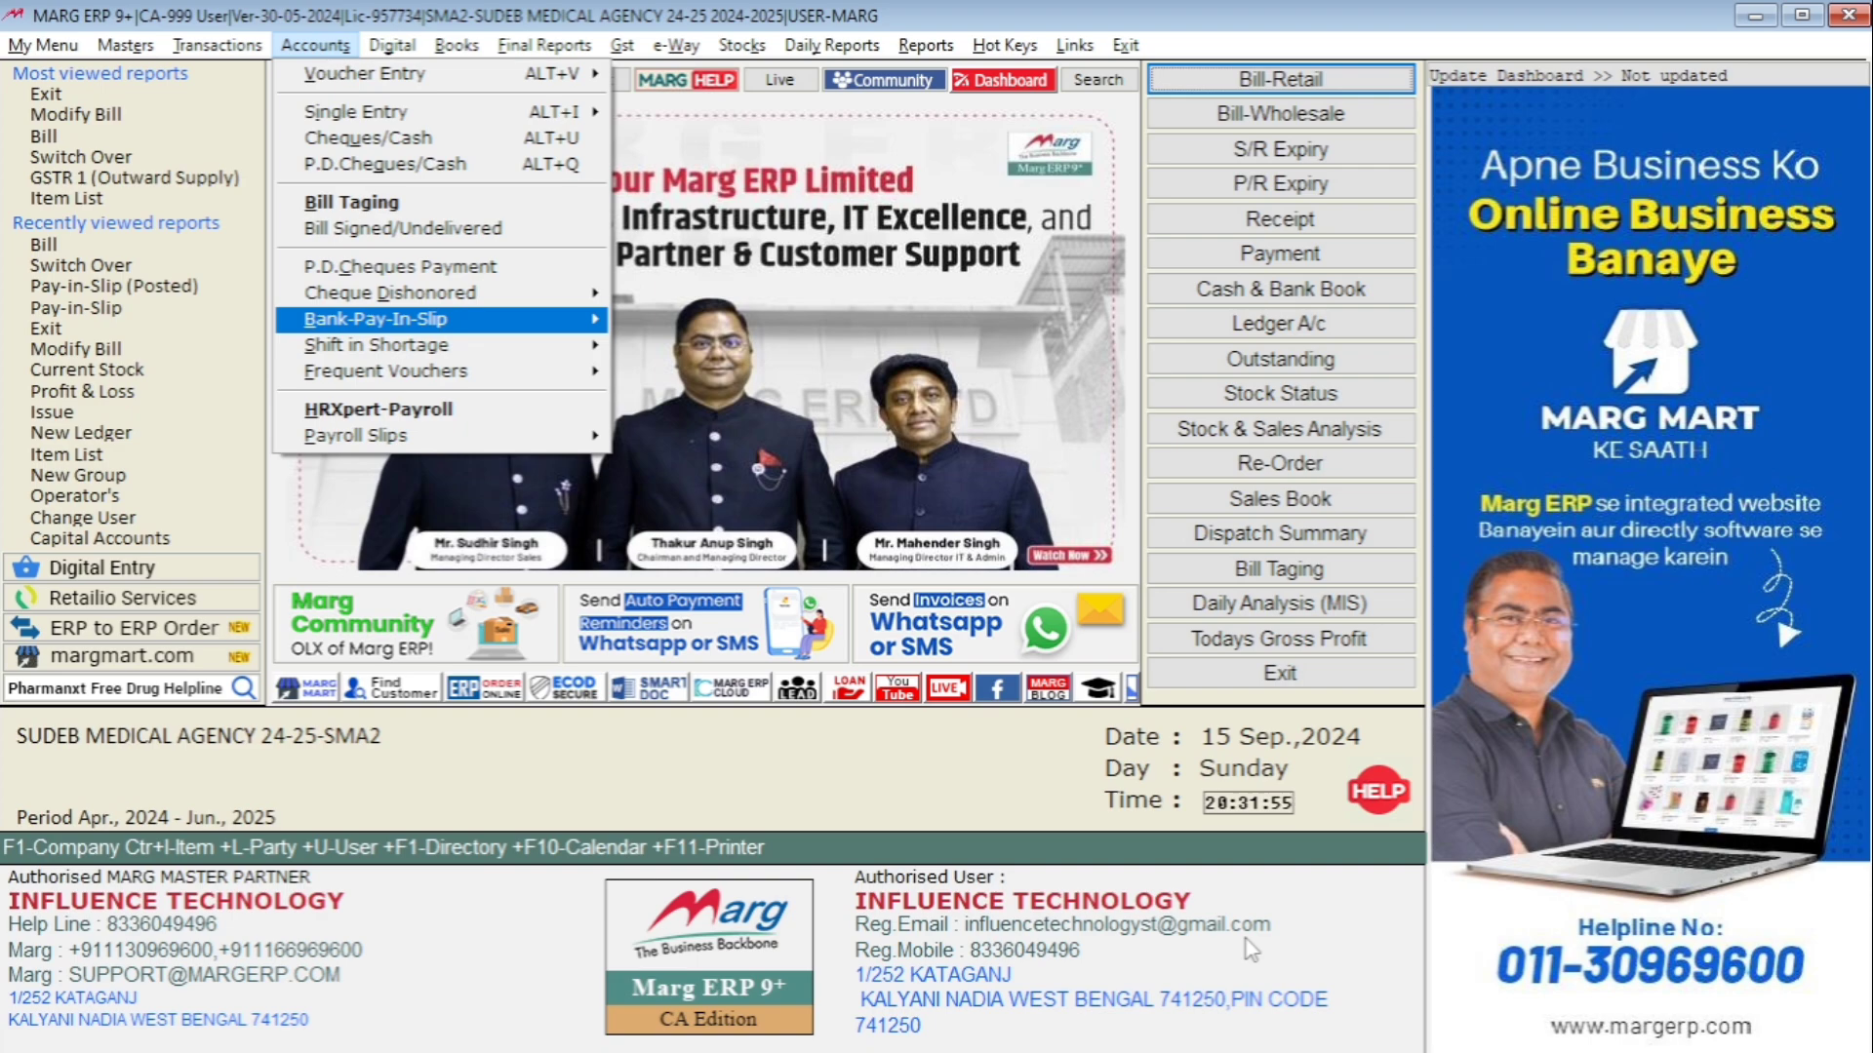
key(Right)
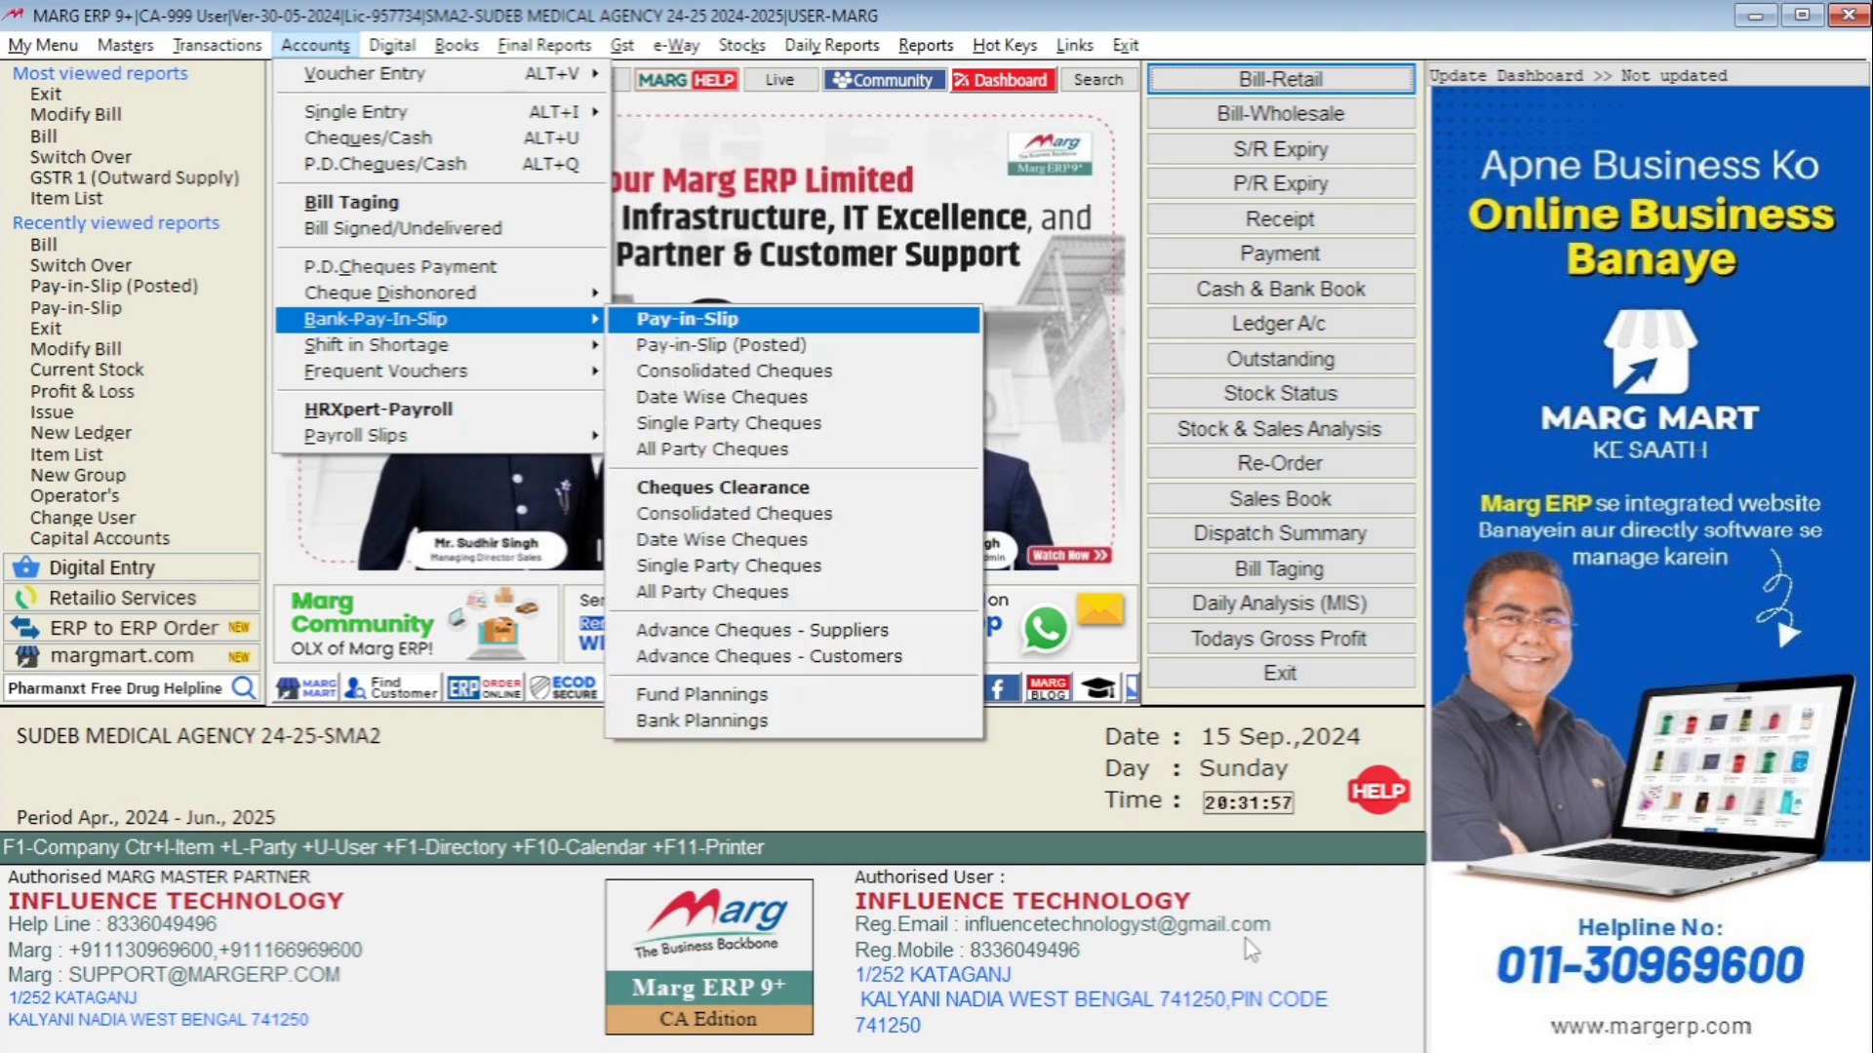
key(Down)
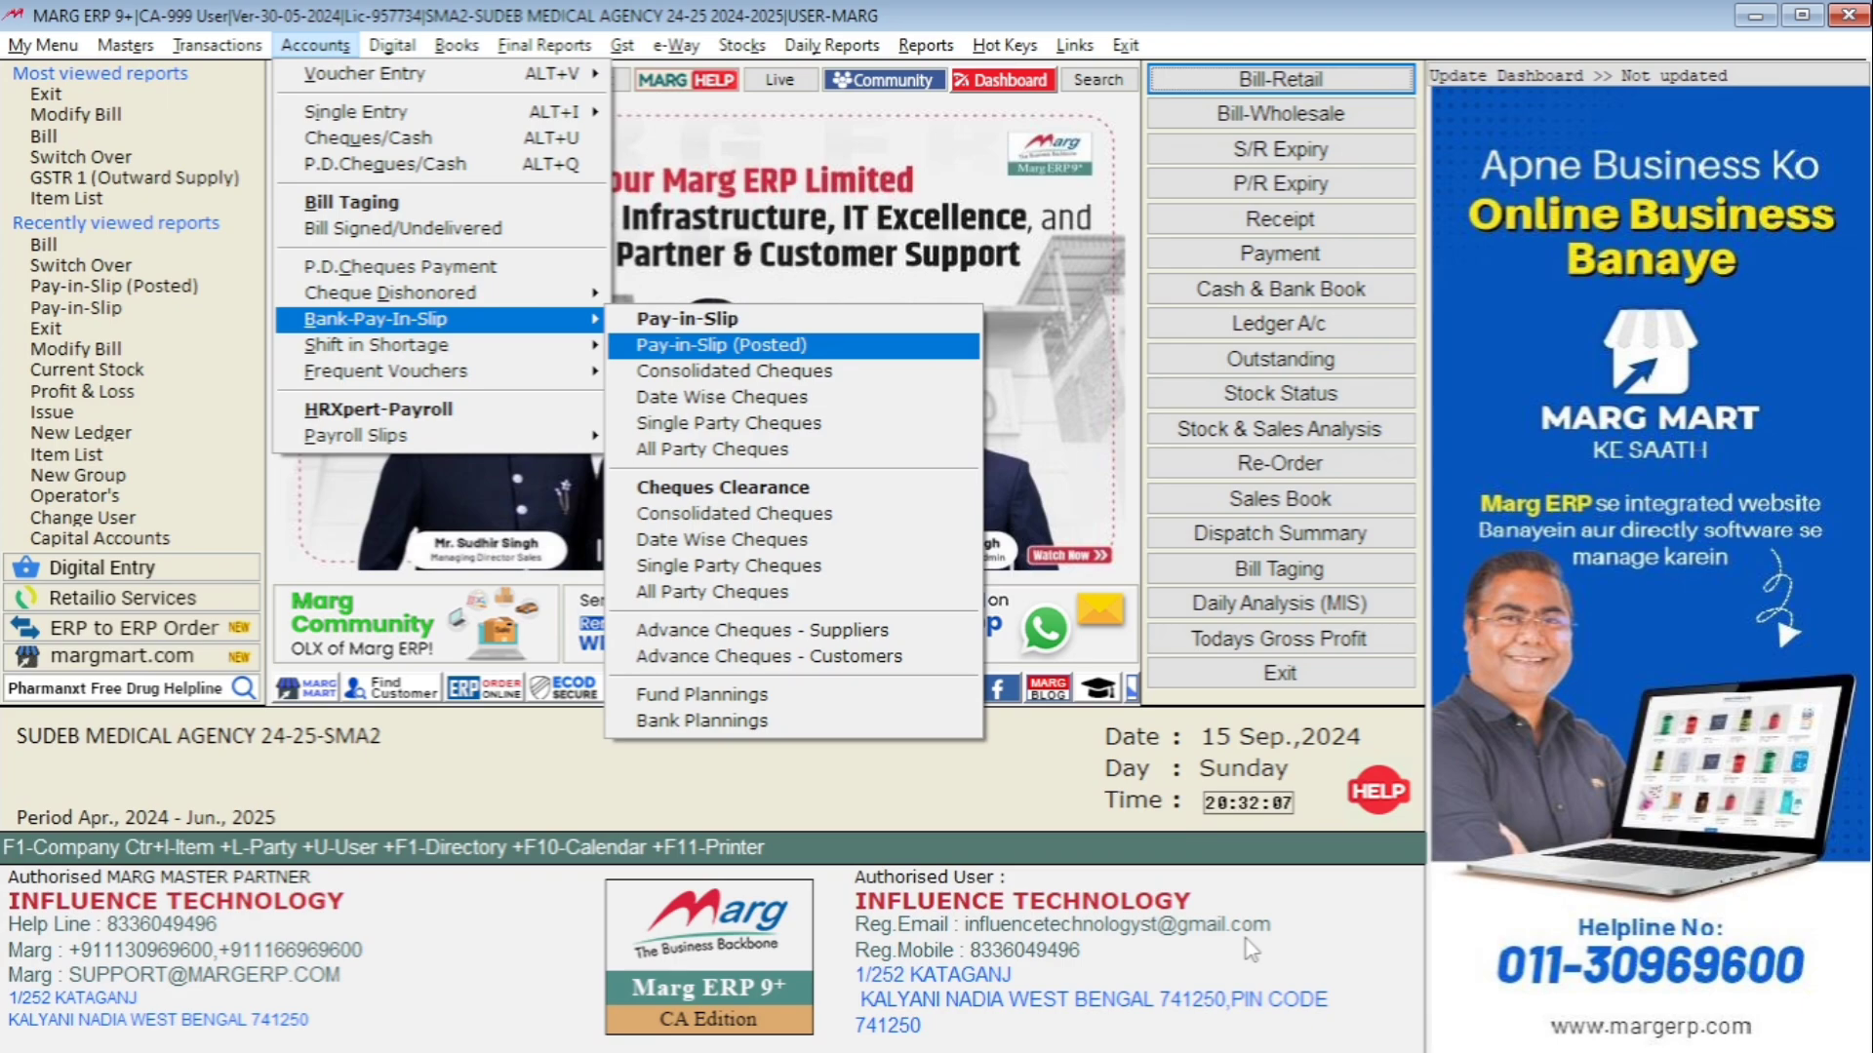
key(Up)
key(Return)
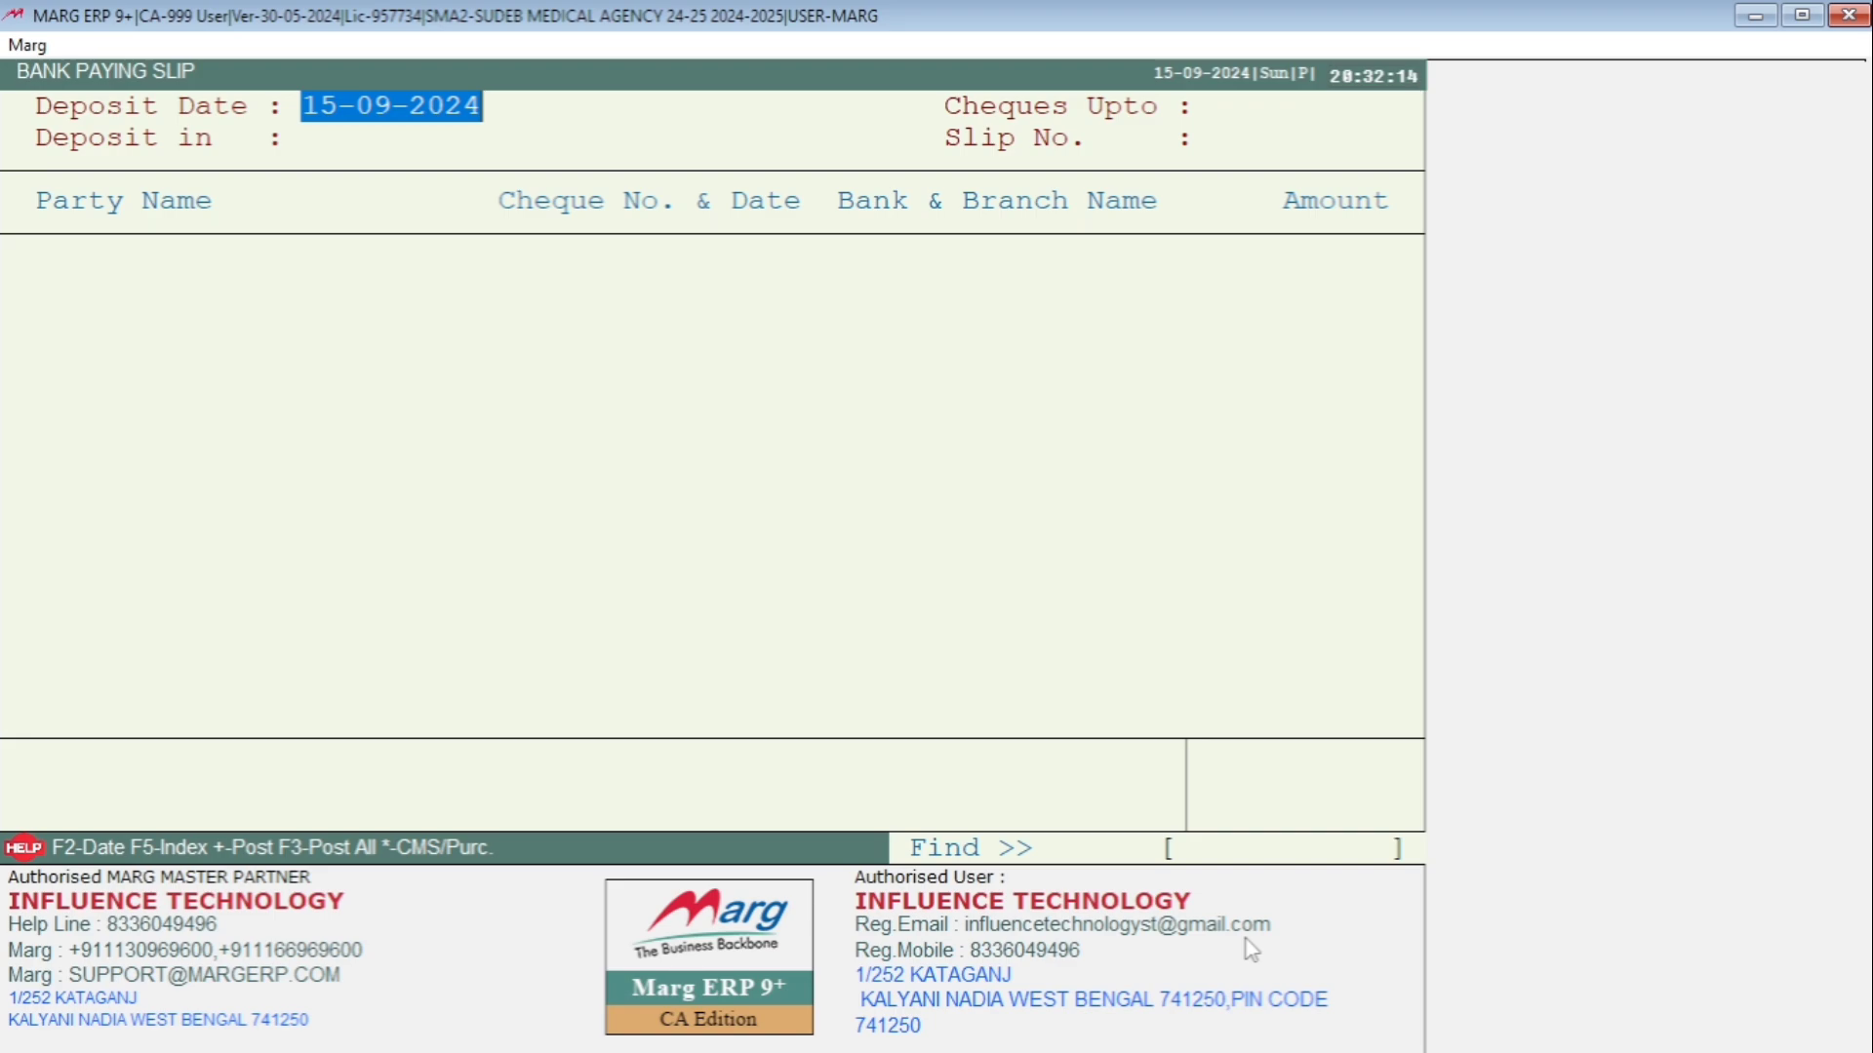
Keep deposit date 15-09-2024, choose SBI as the deposit bank, and accept slip 2.
key(Return)
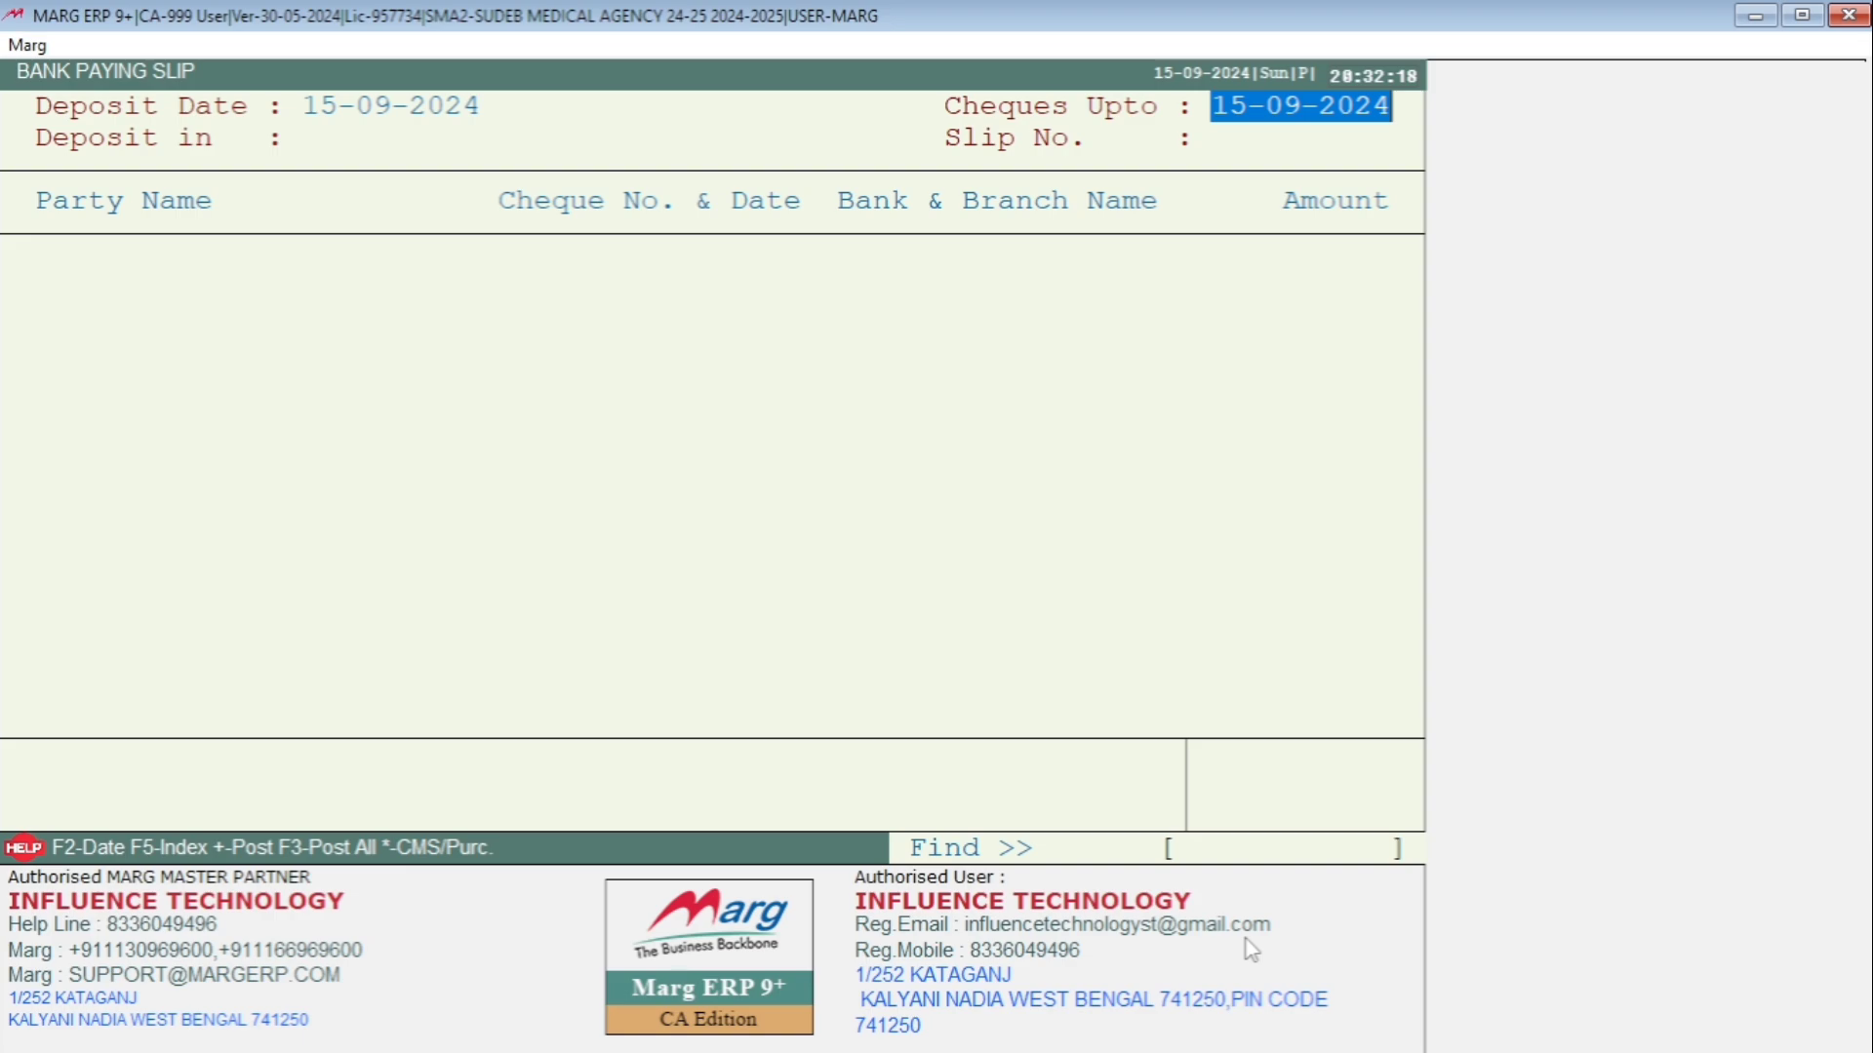
key(Return)
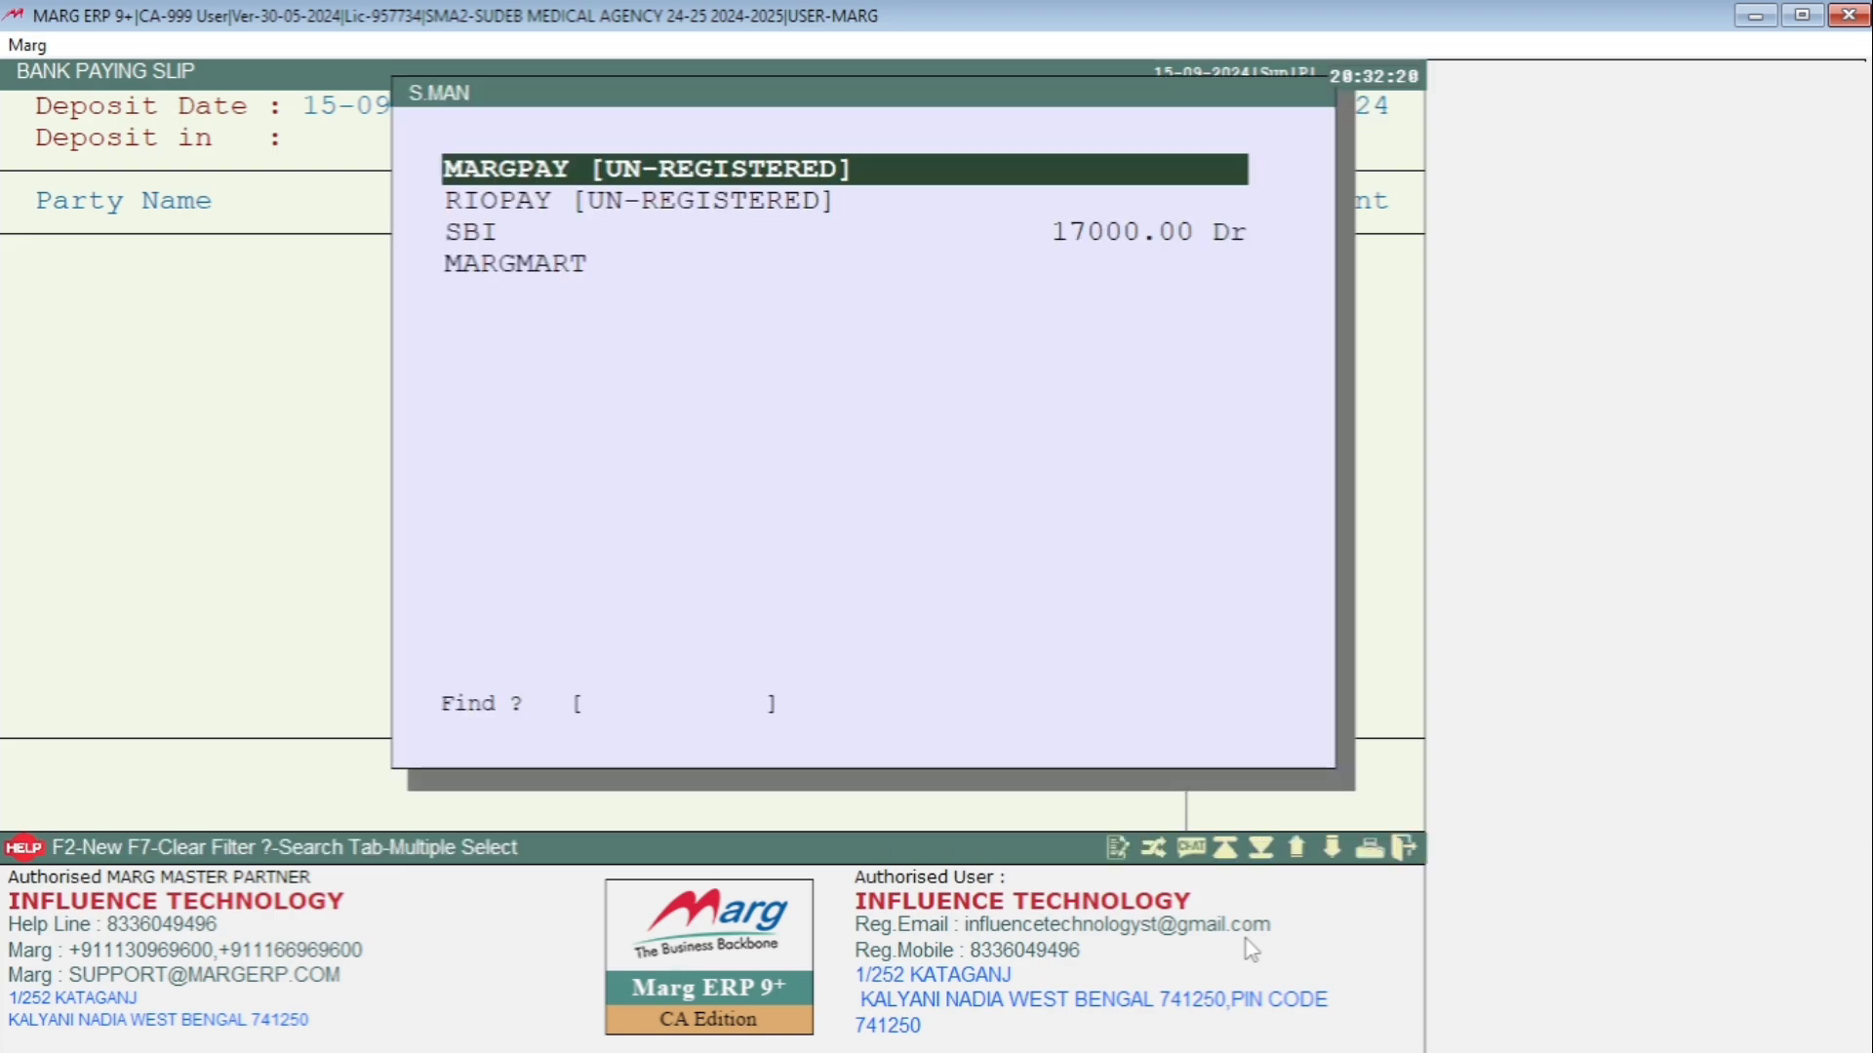
key(Down)
key(Down)
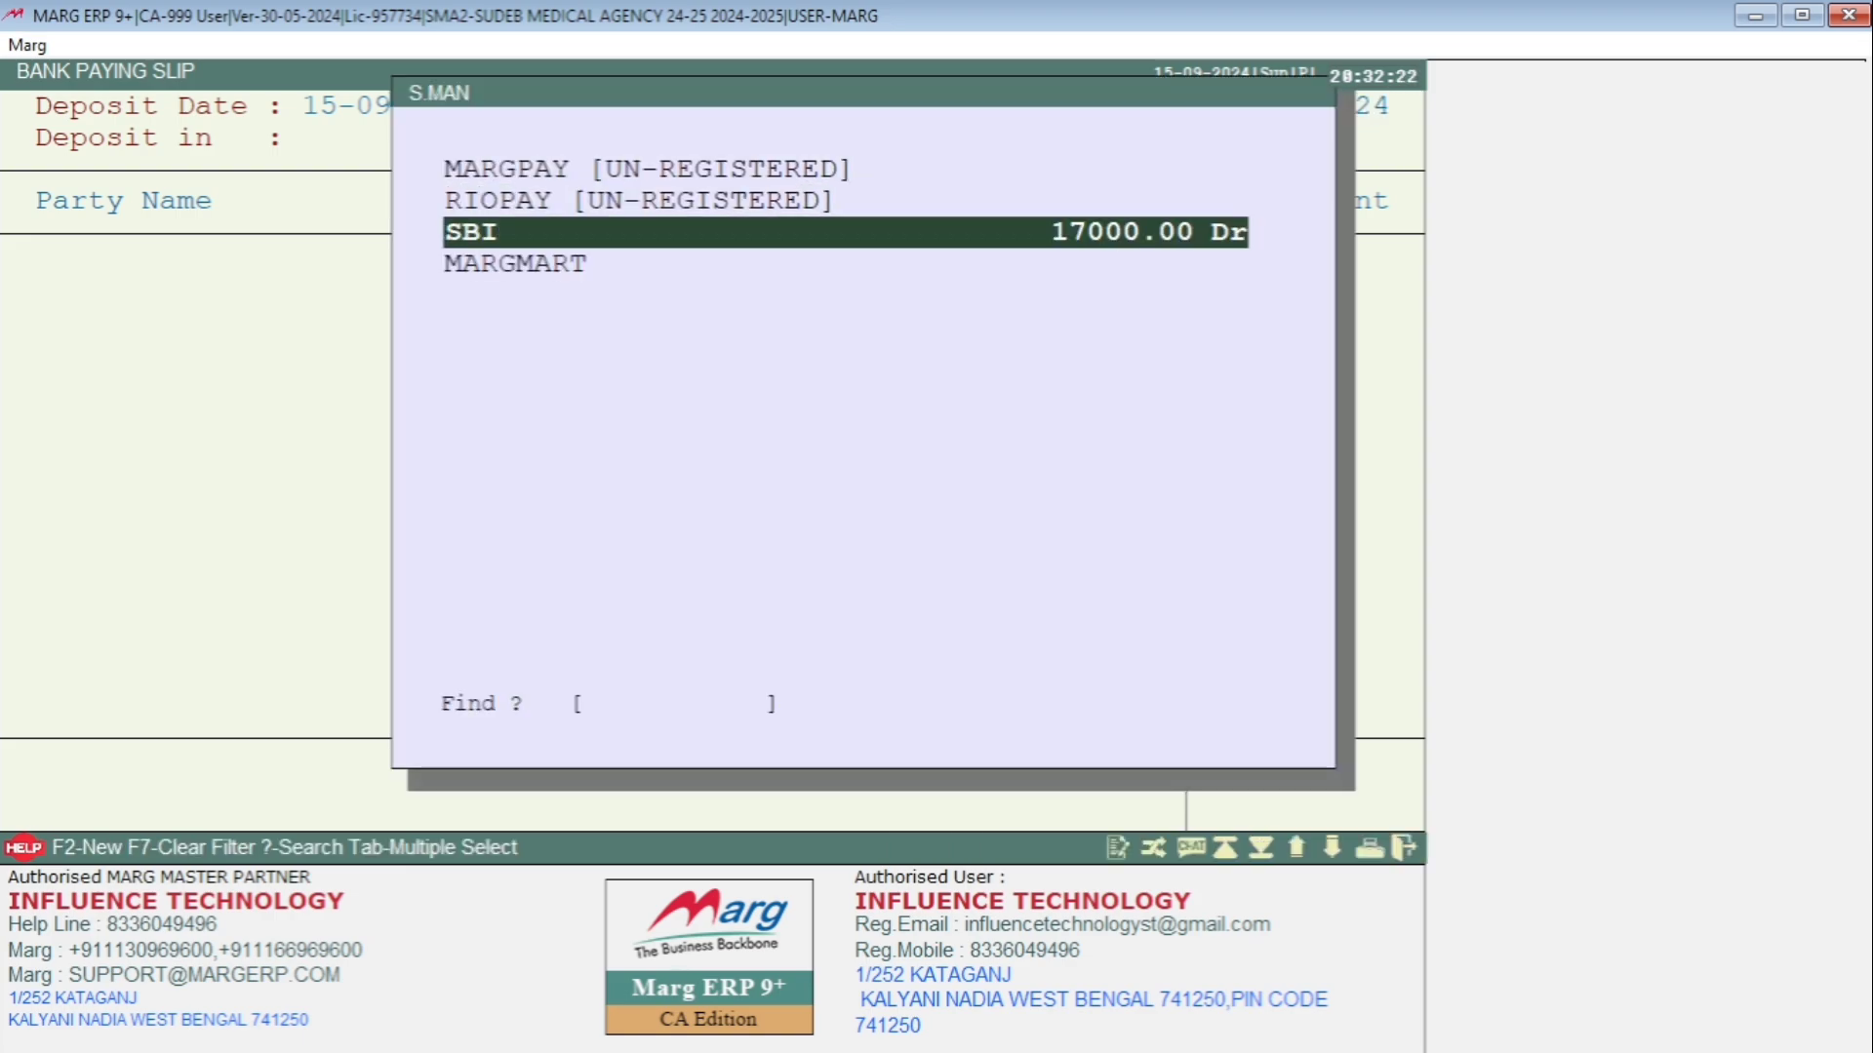
key(Return)
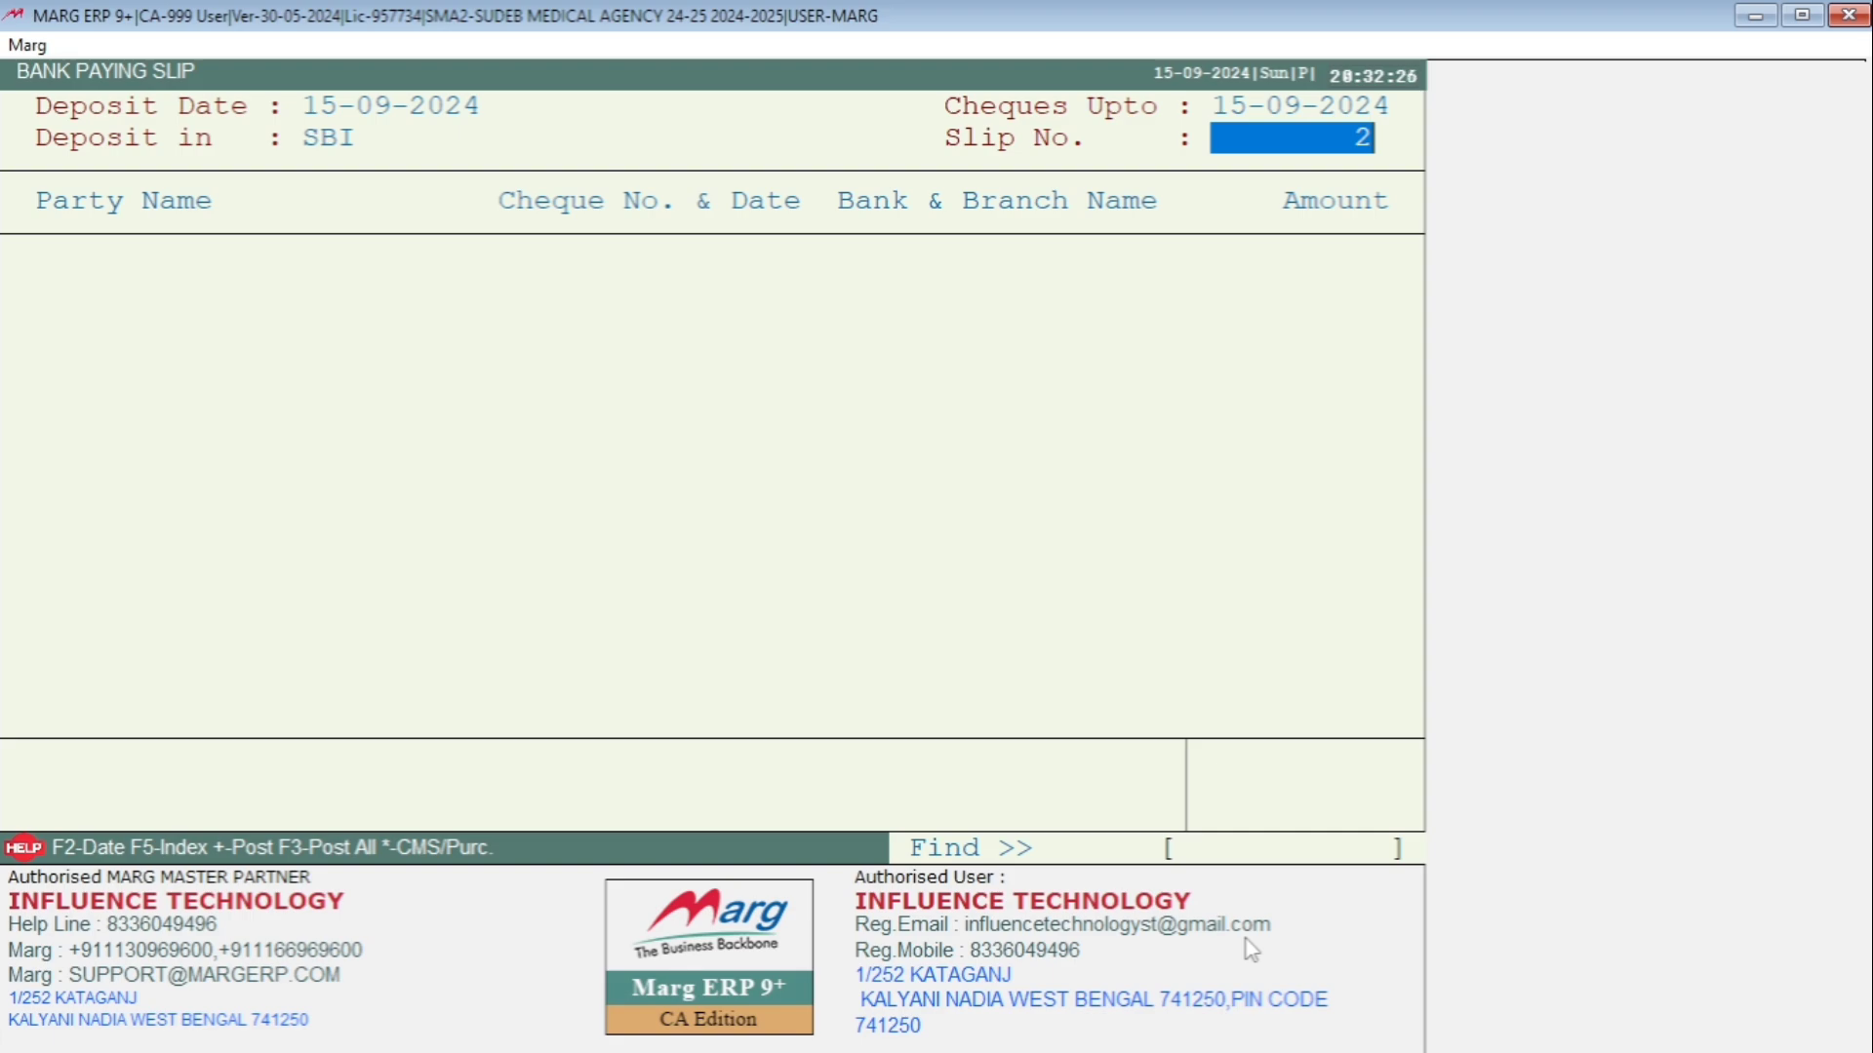
key(Return)
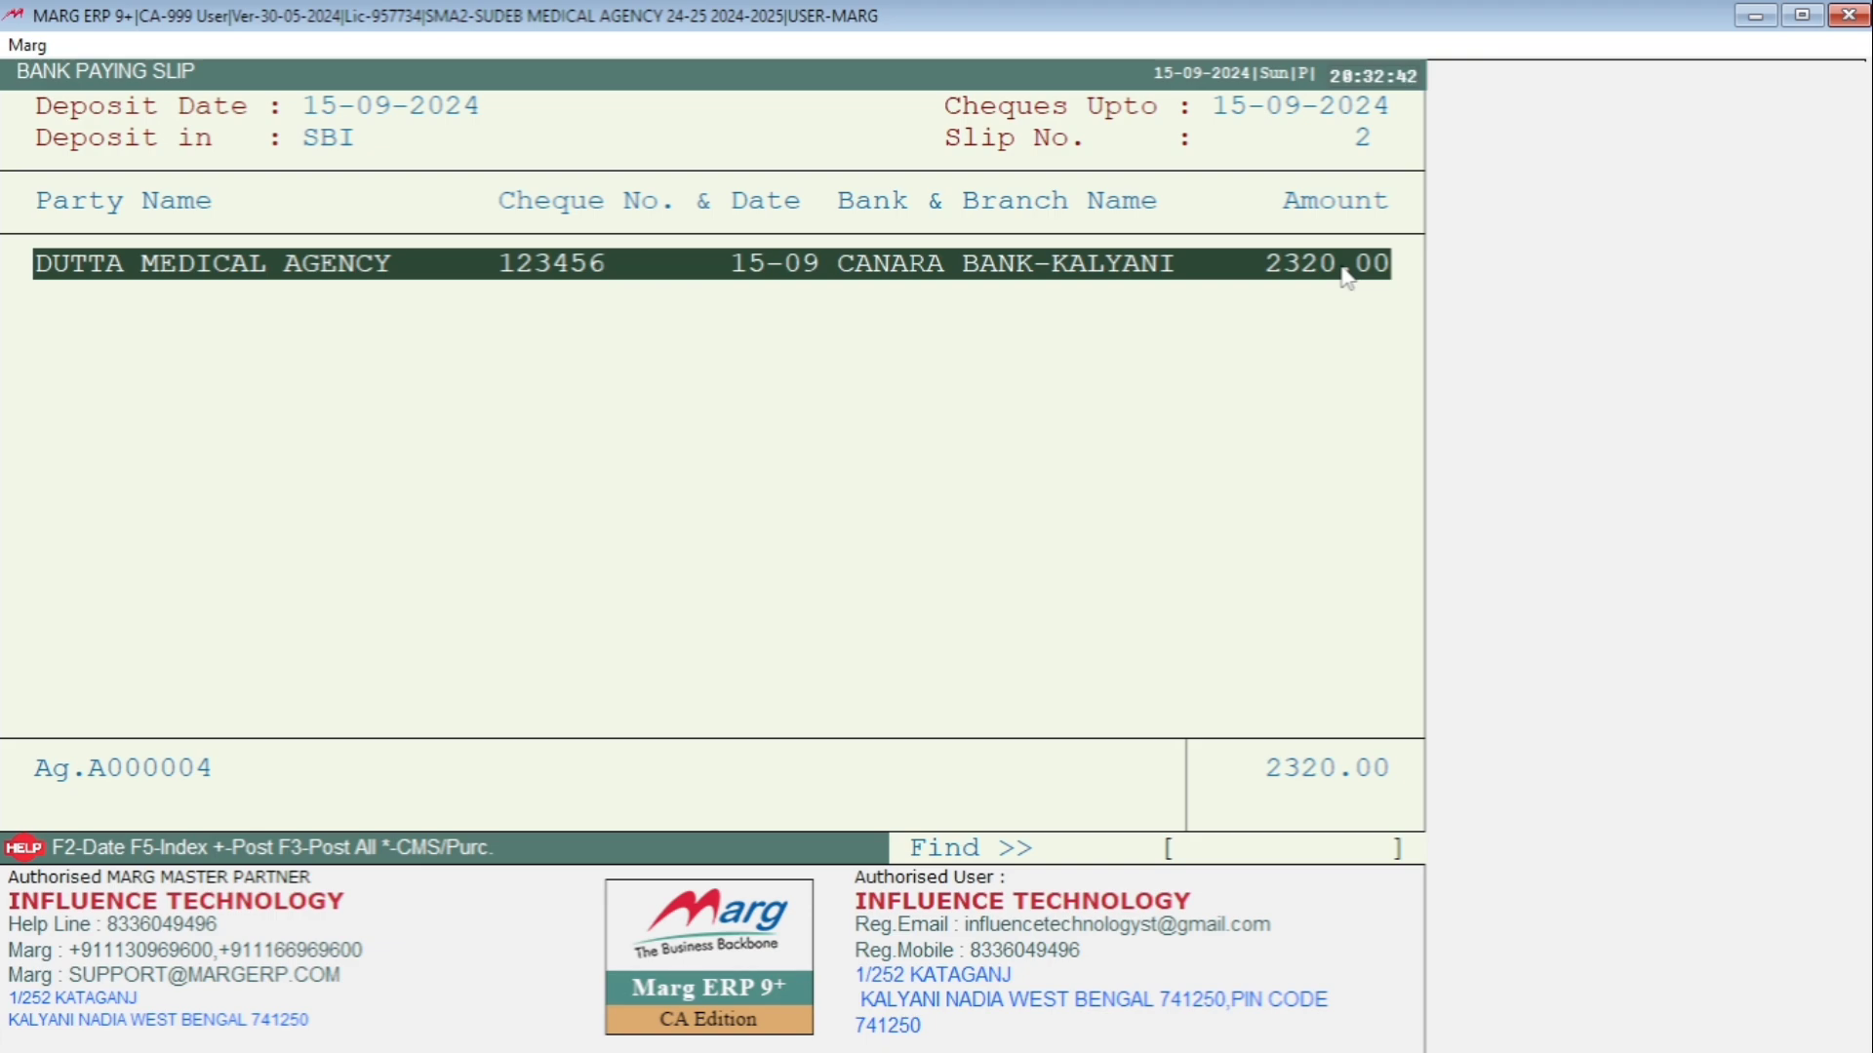
Post Dutta Medical Agency's 2320.00 cheque to the slip with the + key.
key(plus)
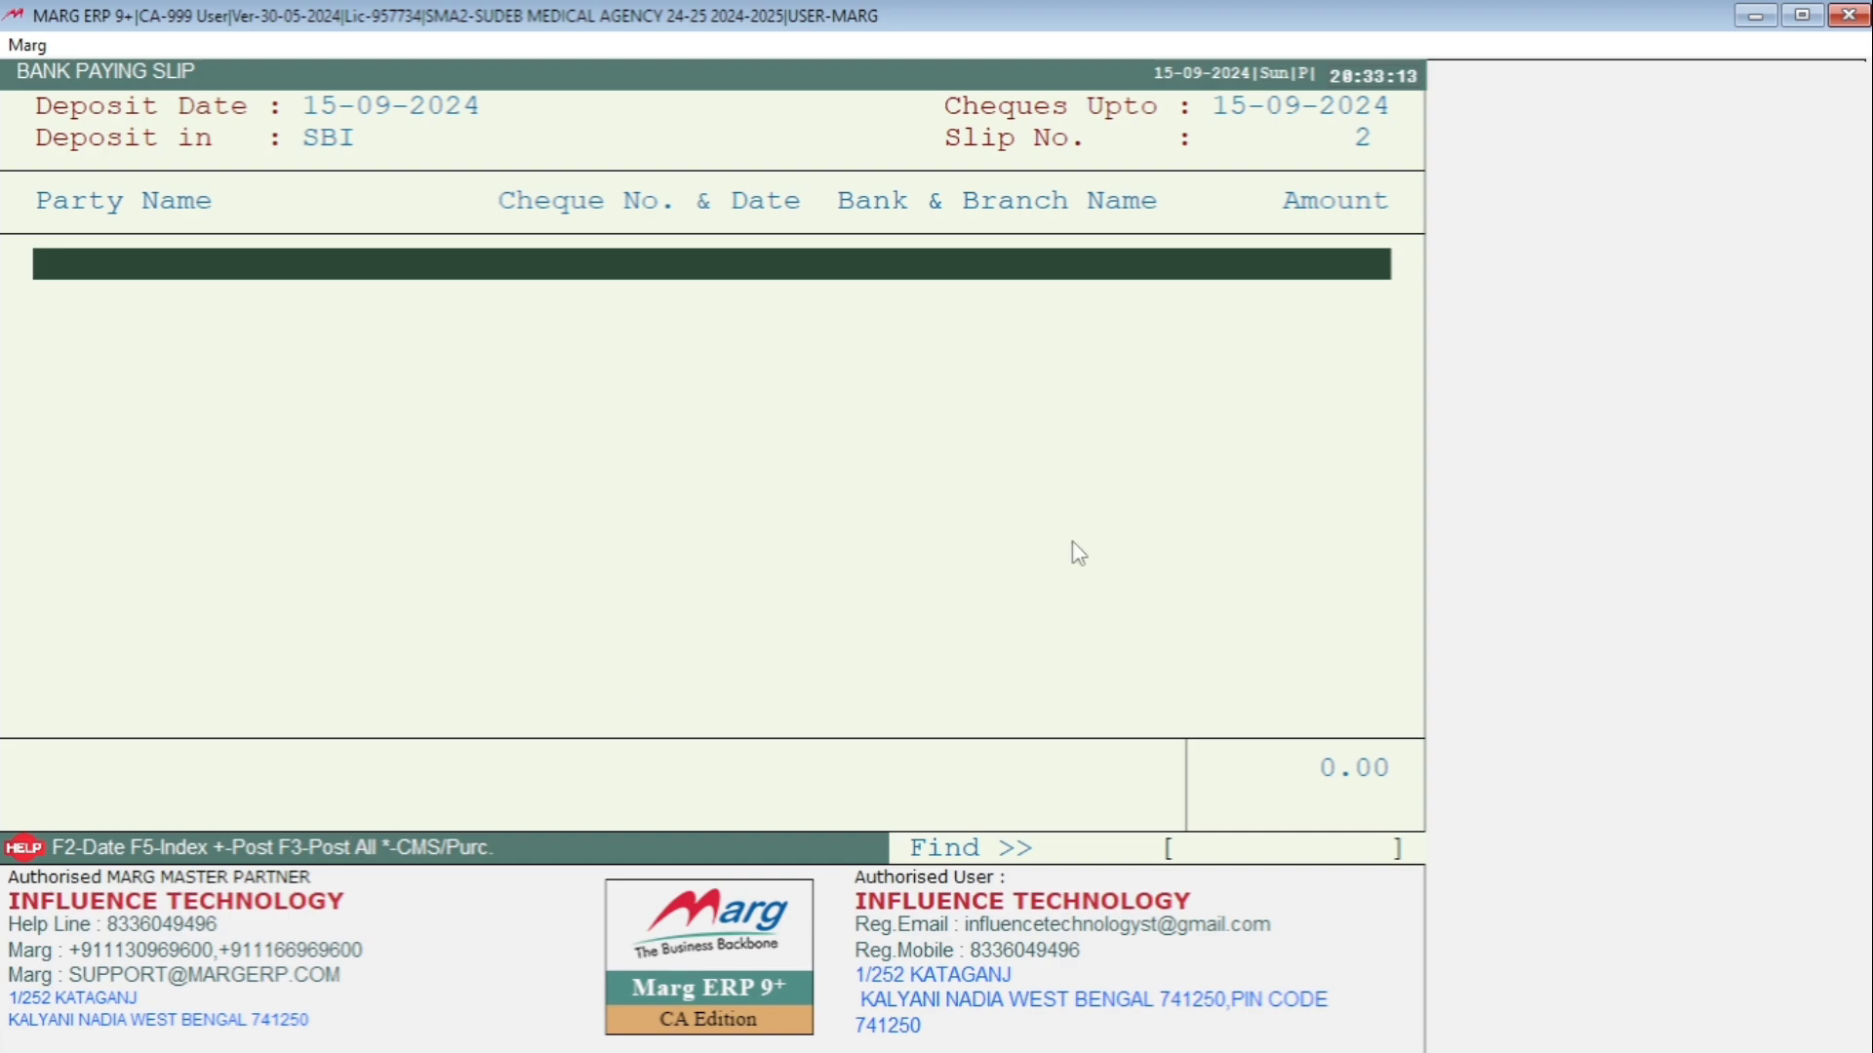
Close the pay-in slip and open Pay-in-Slip (Posted) from the Accounts menu.
key(Escape)
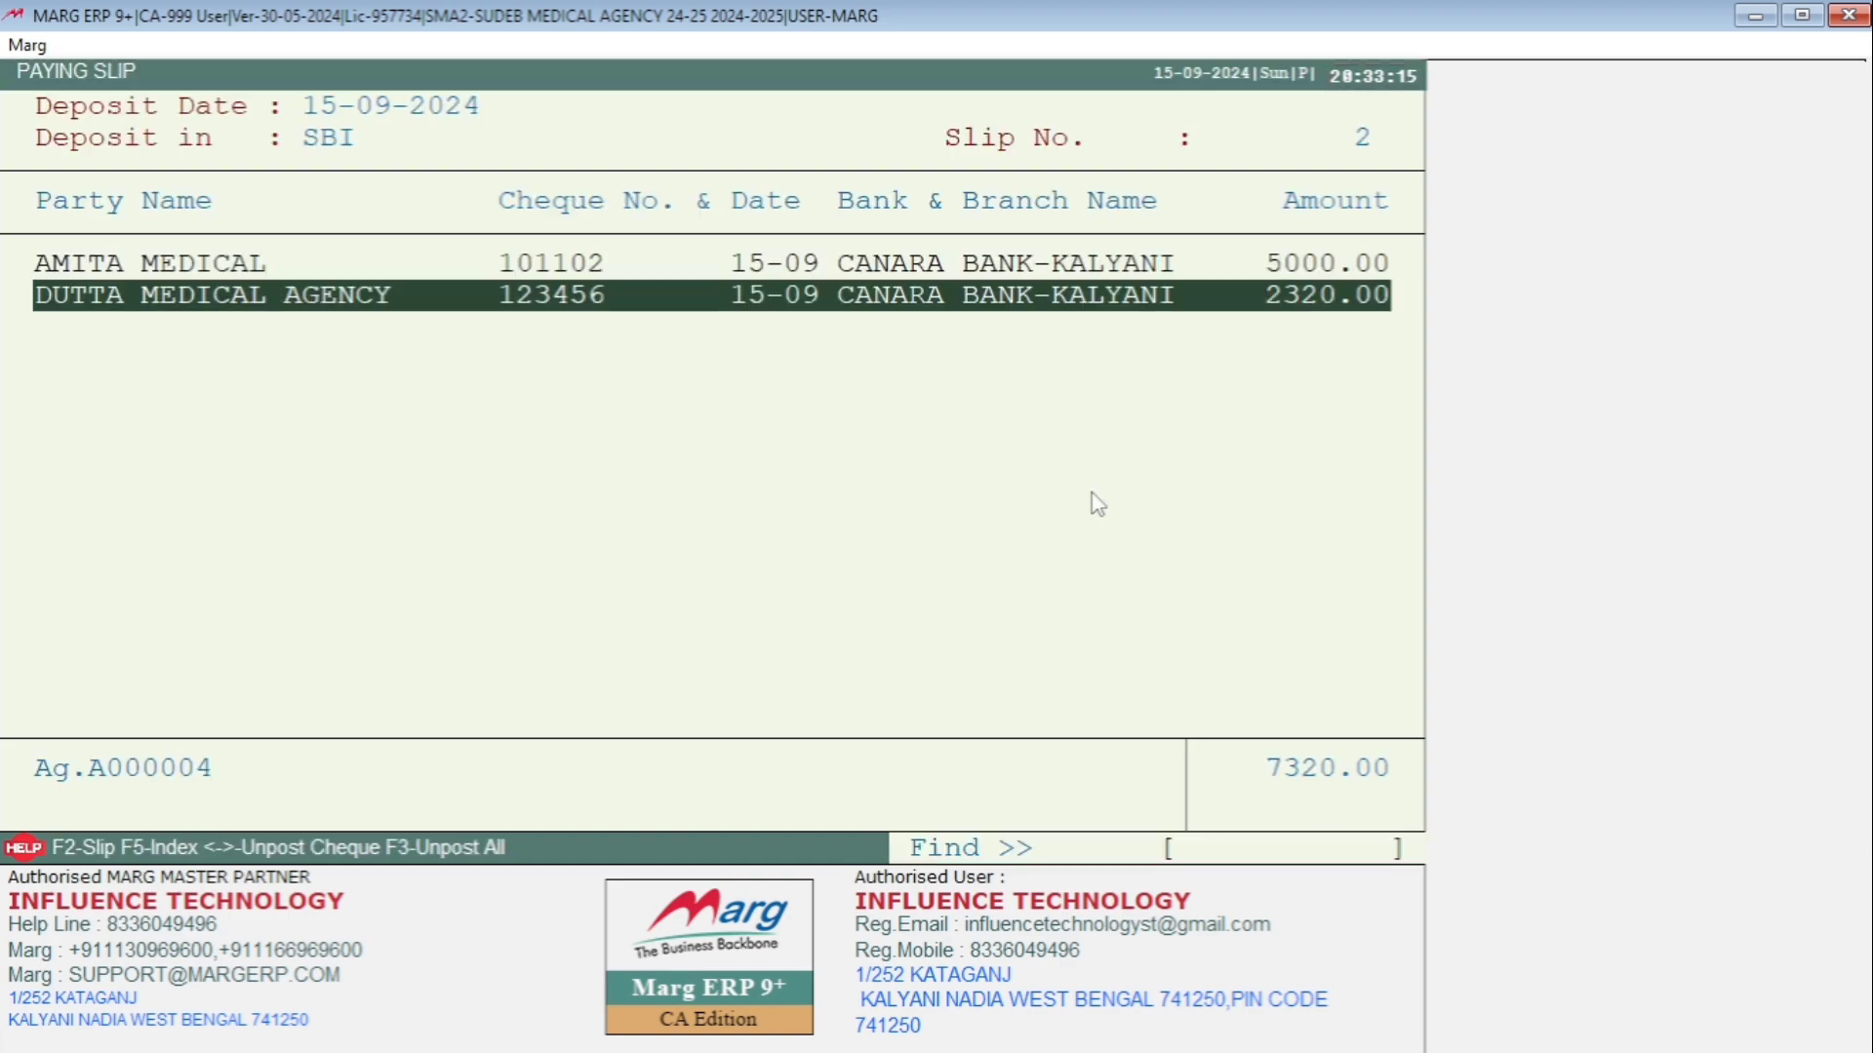
key(Escape)
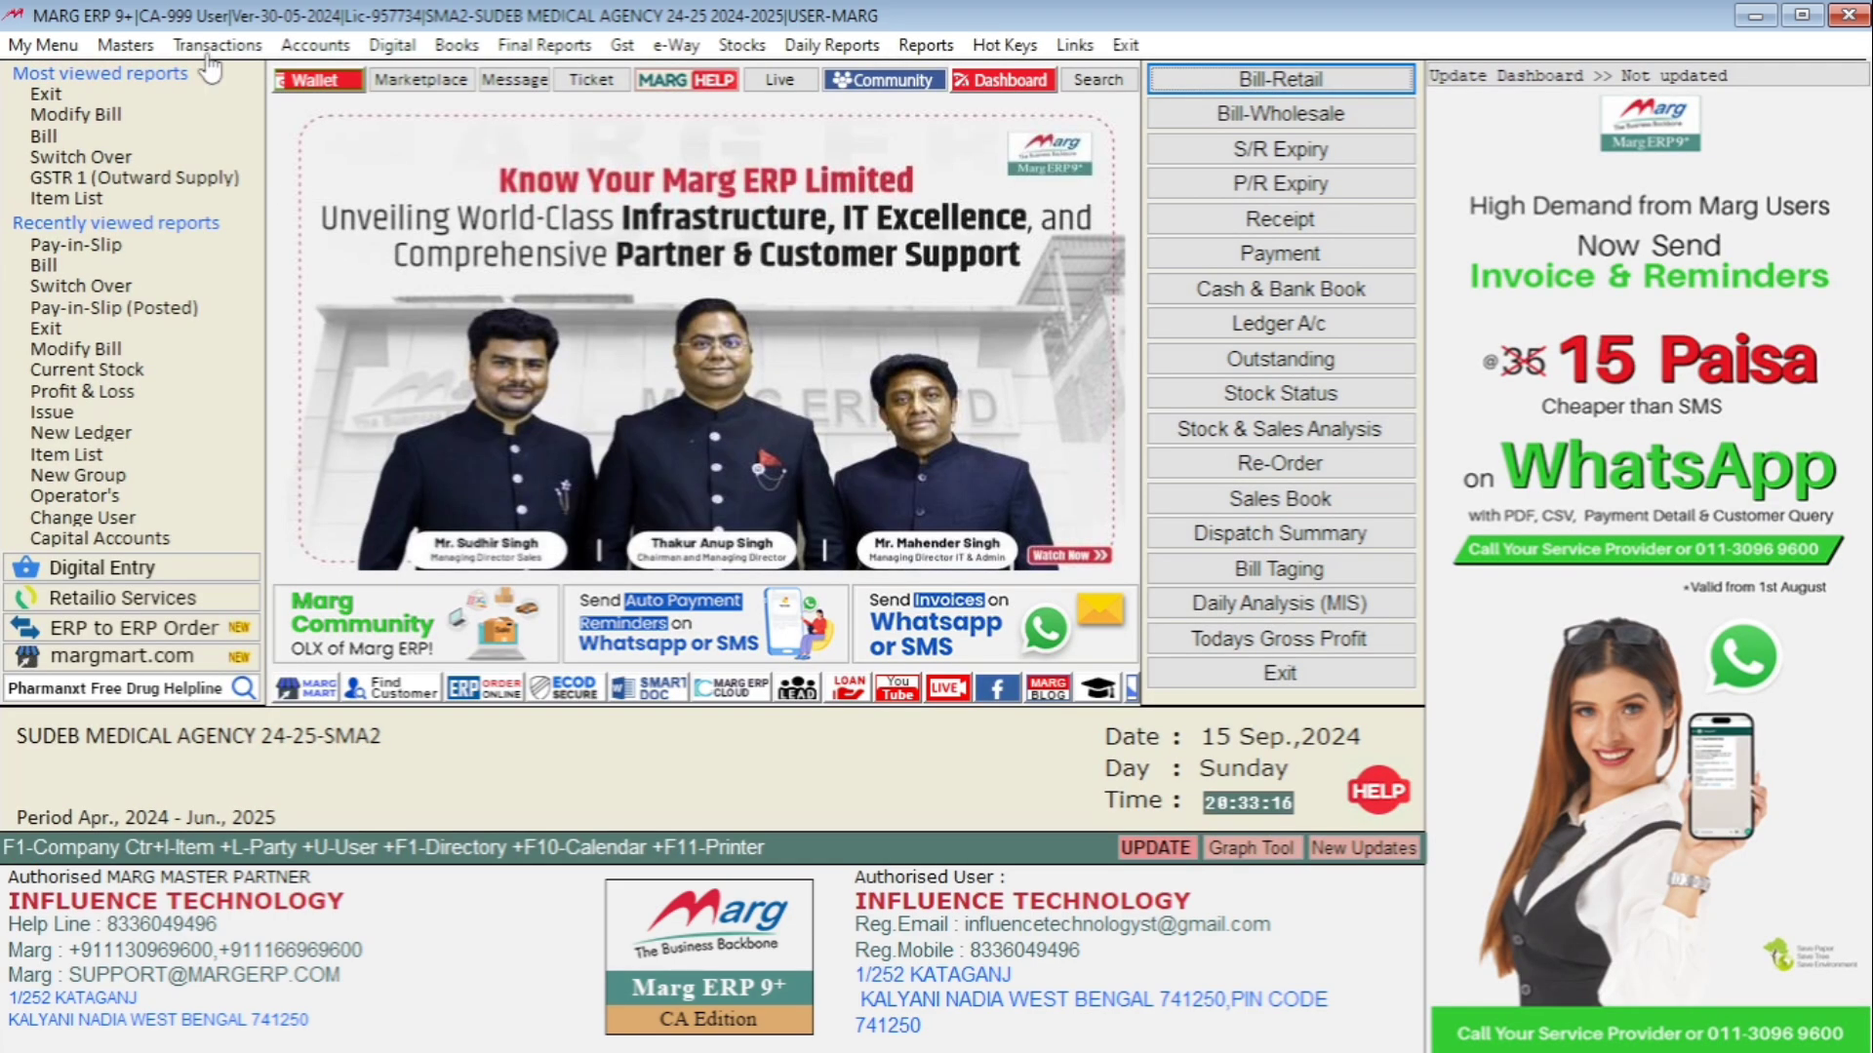
click(310, 45)
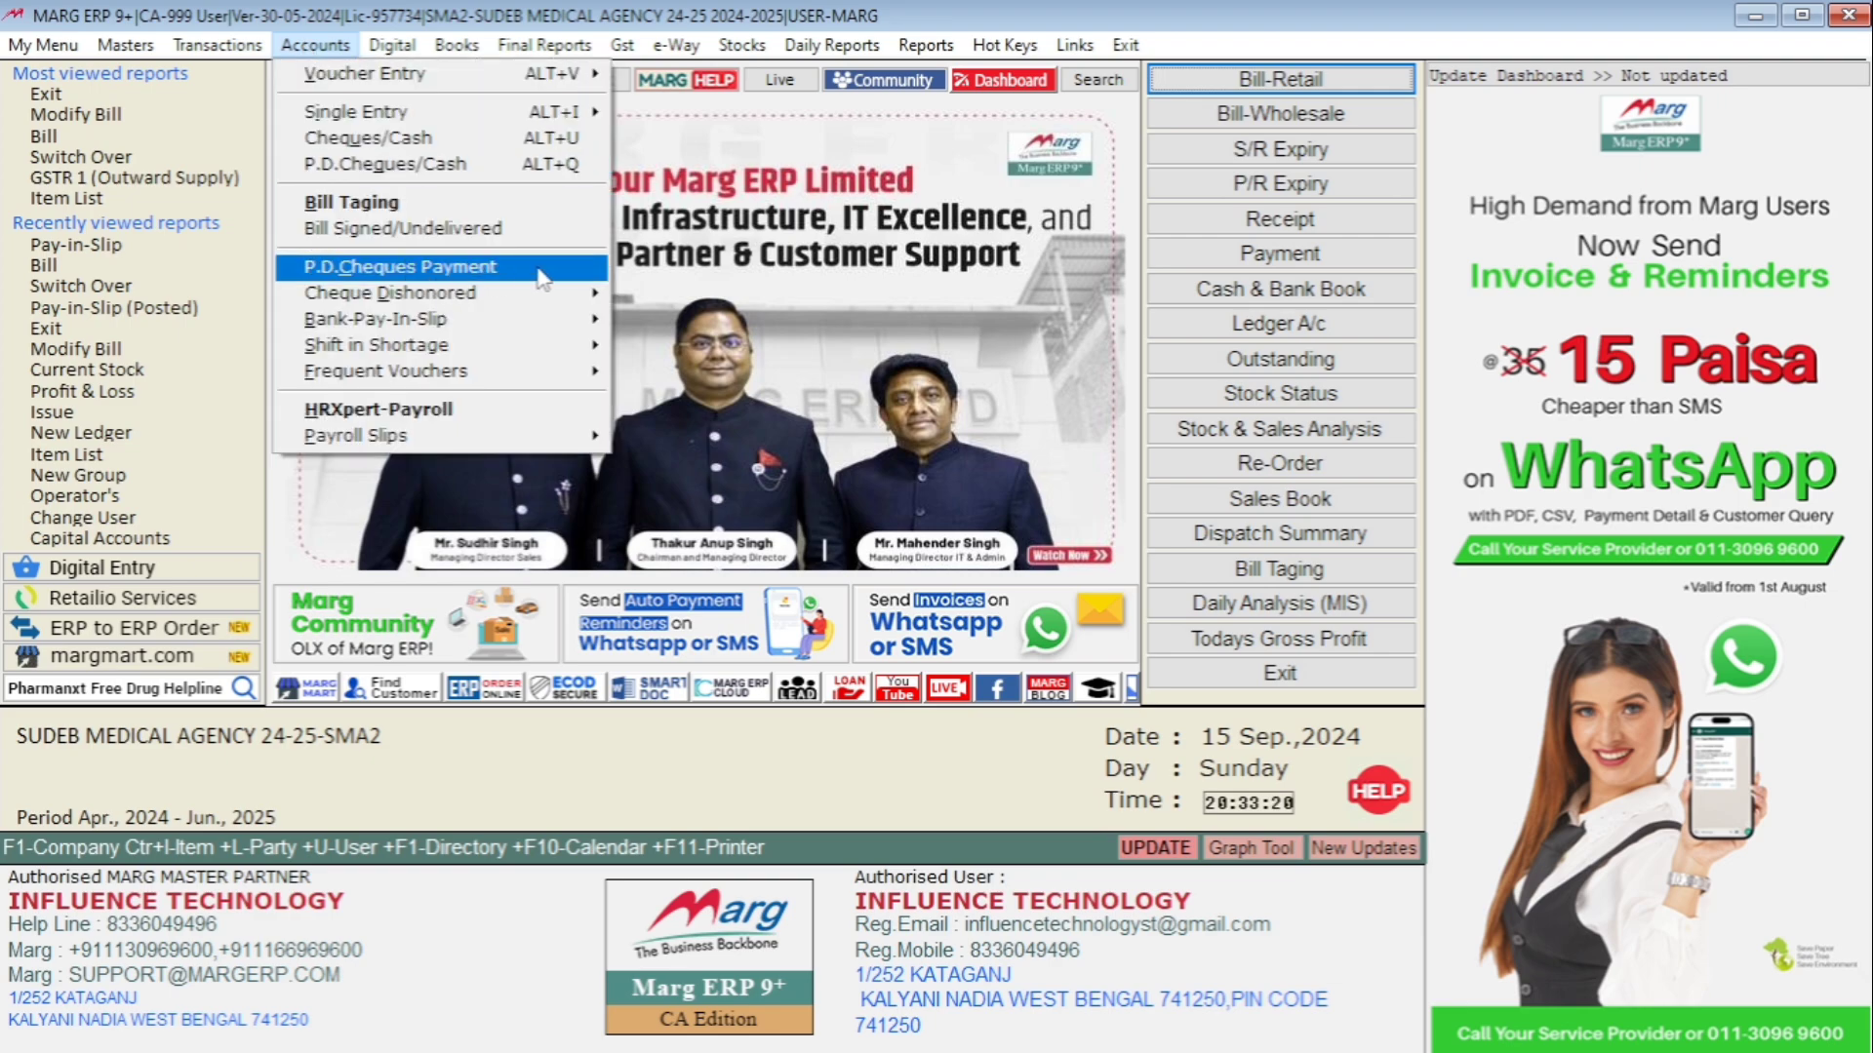
mouse_move(413, 326)
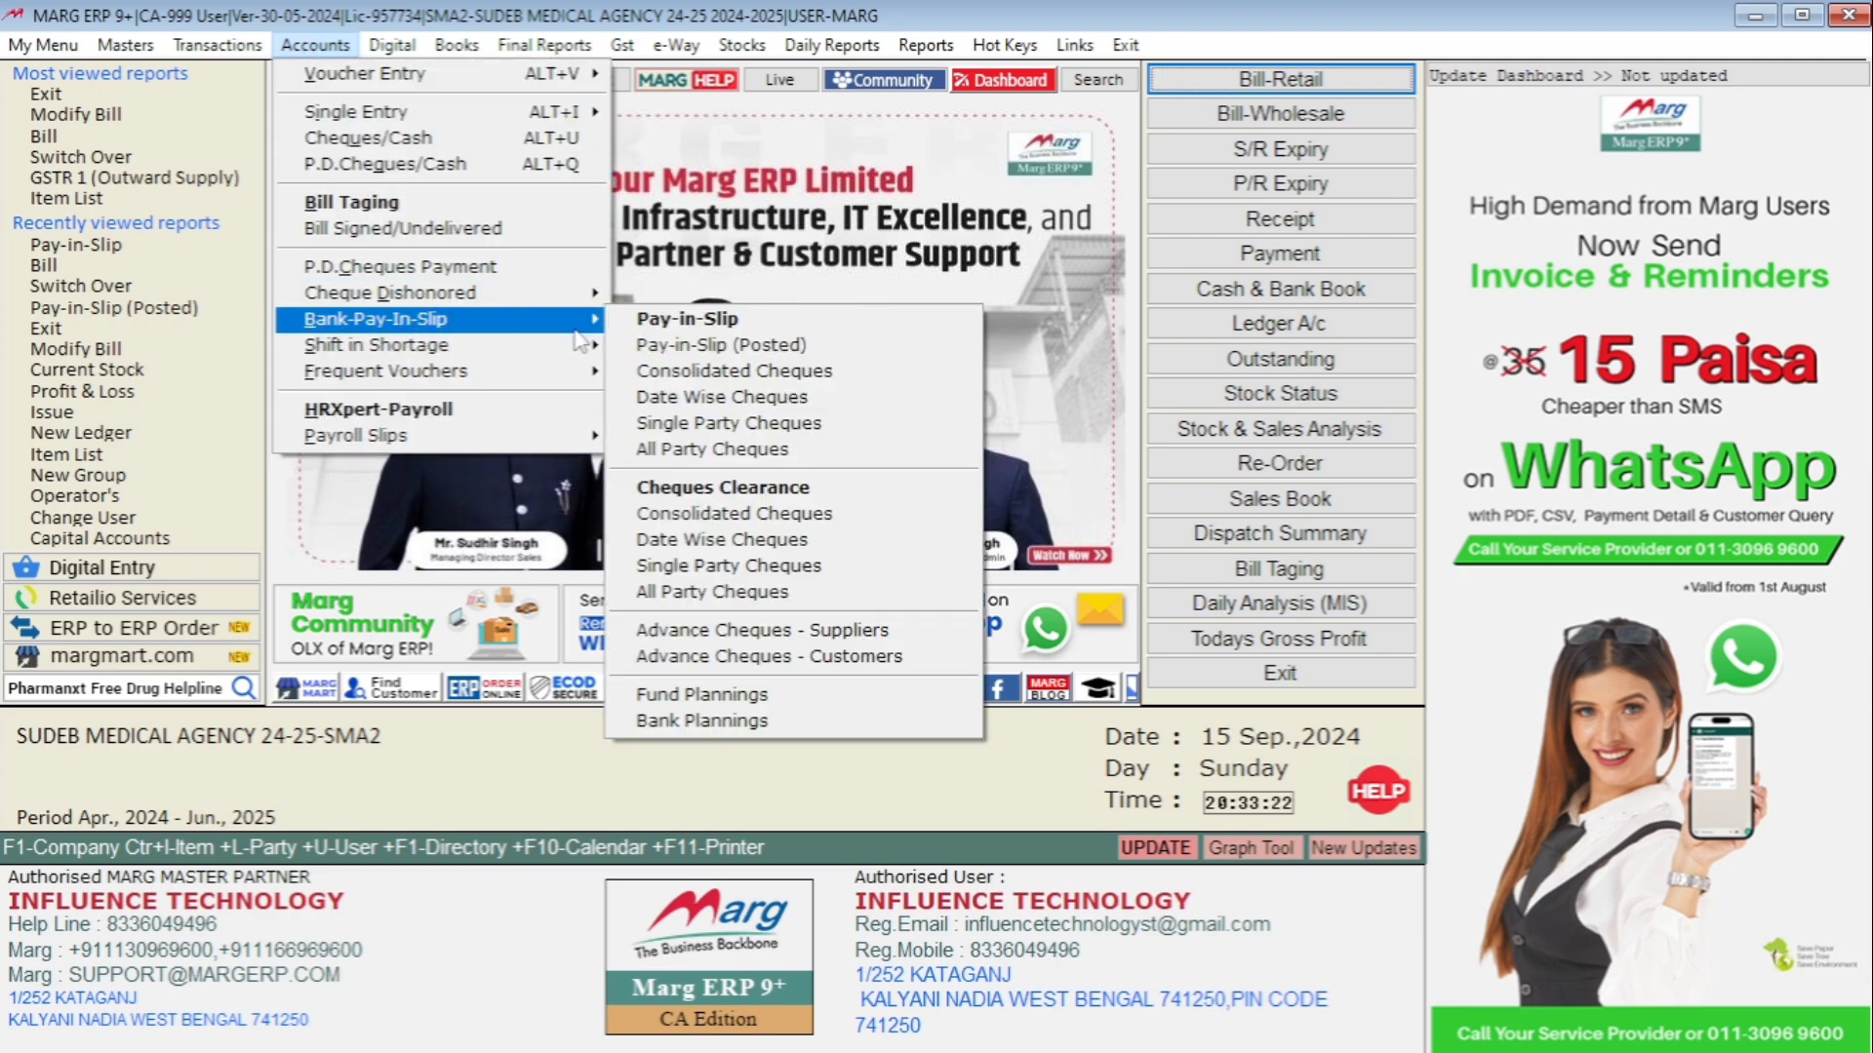
click(775, 346)
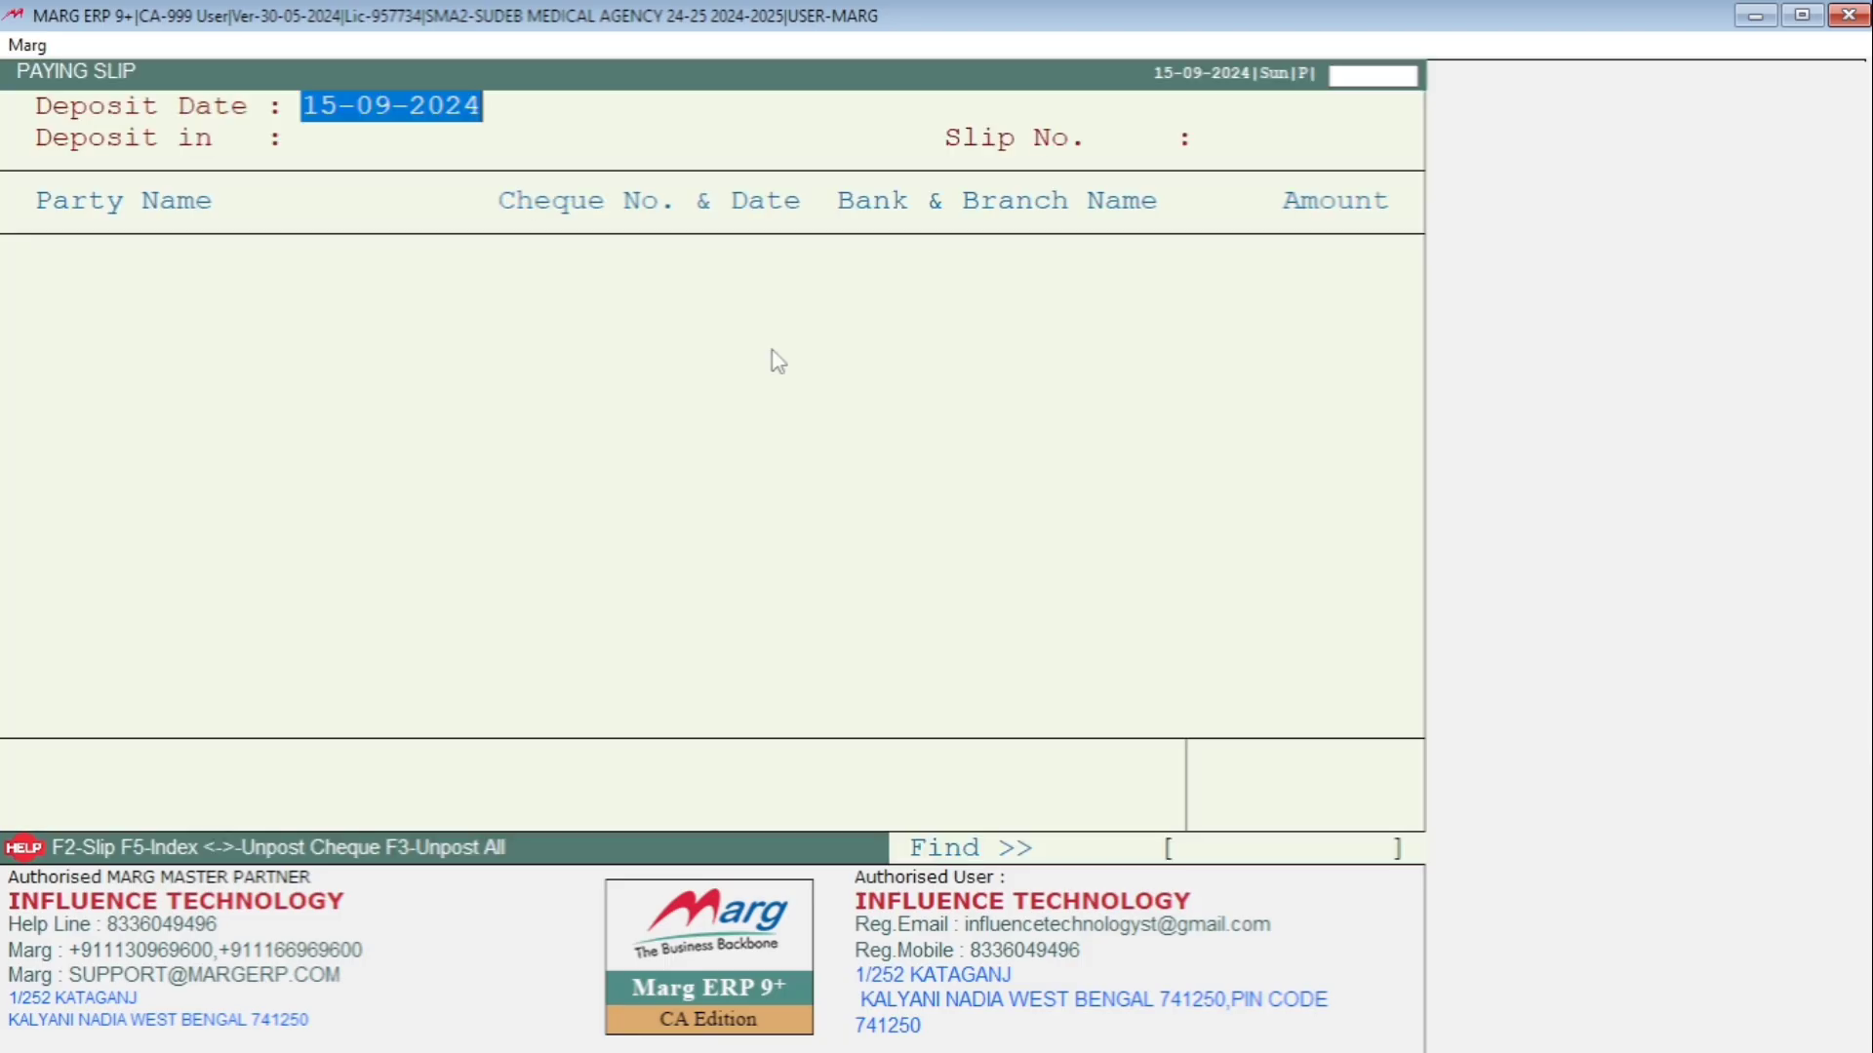
Load SBI slip 2 for 15-09-2024, unpost all its cheques with F3, and exit.
key(Return)
key(Down)
key(Down)
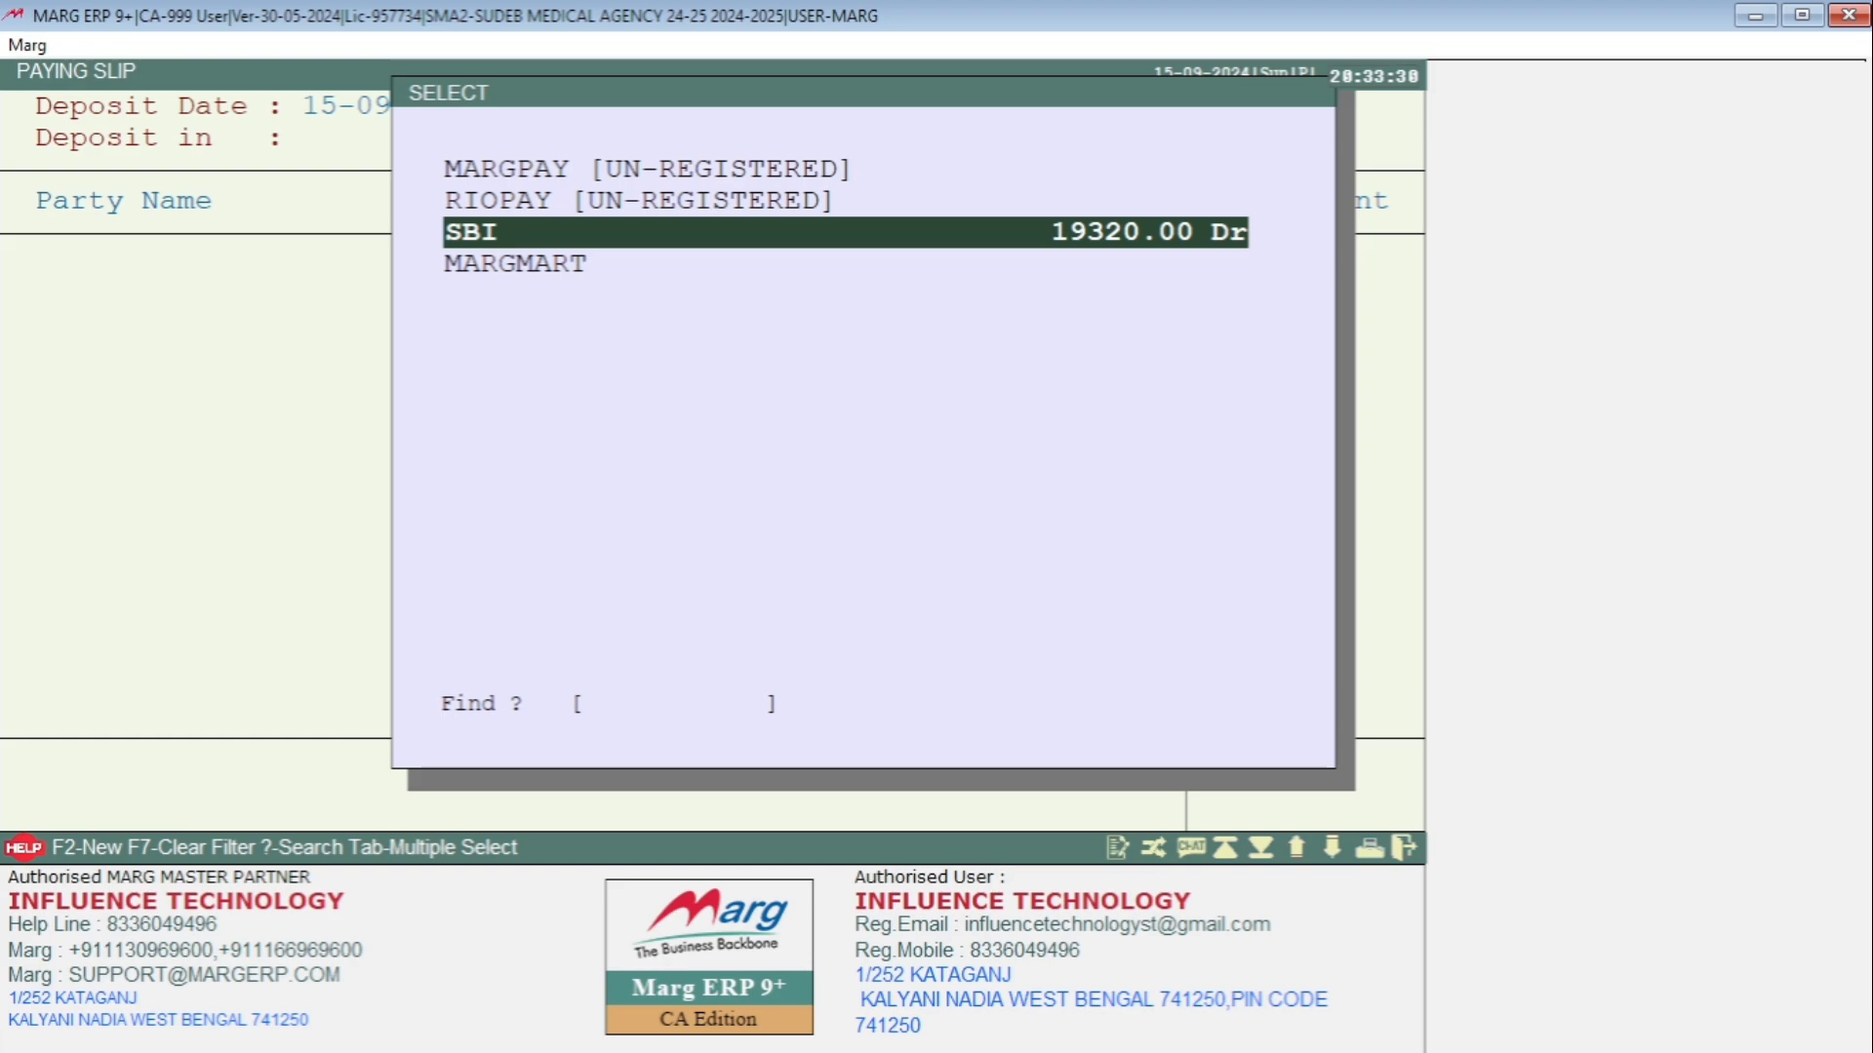
key(Return)
key(Return)
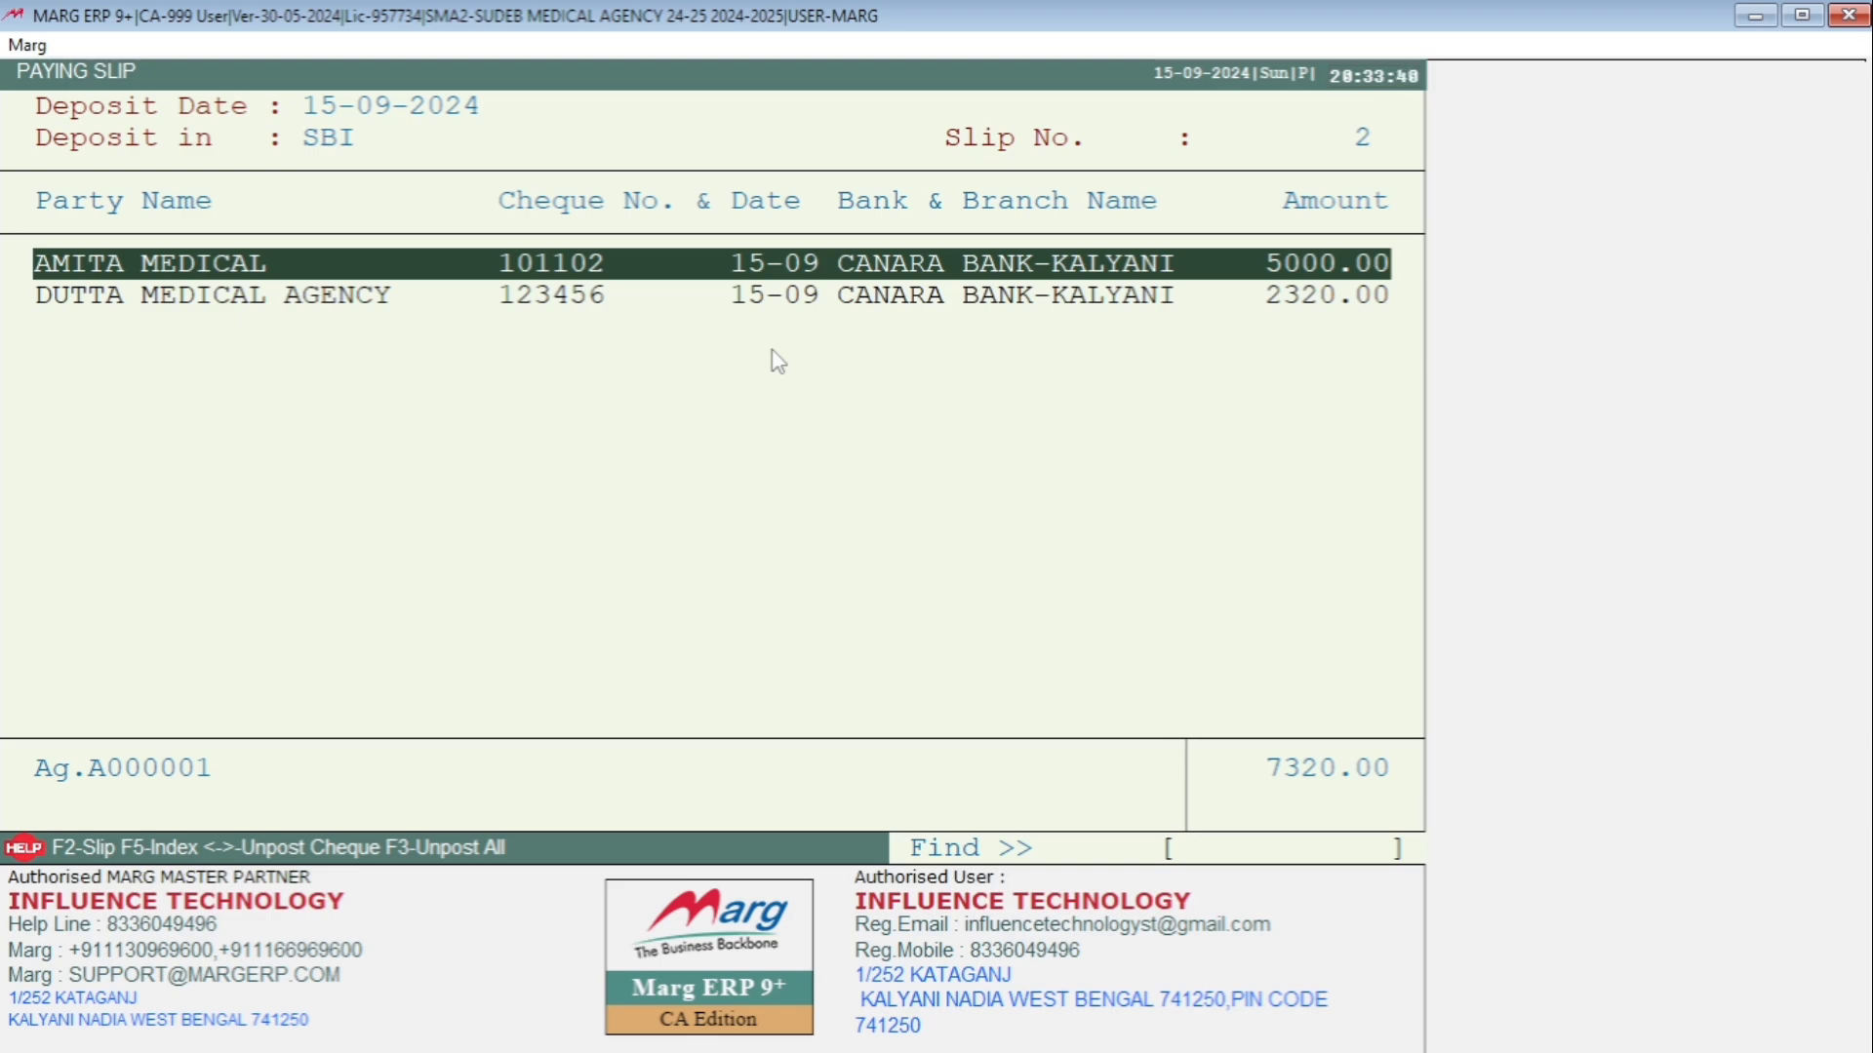
key(Down)
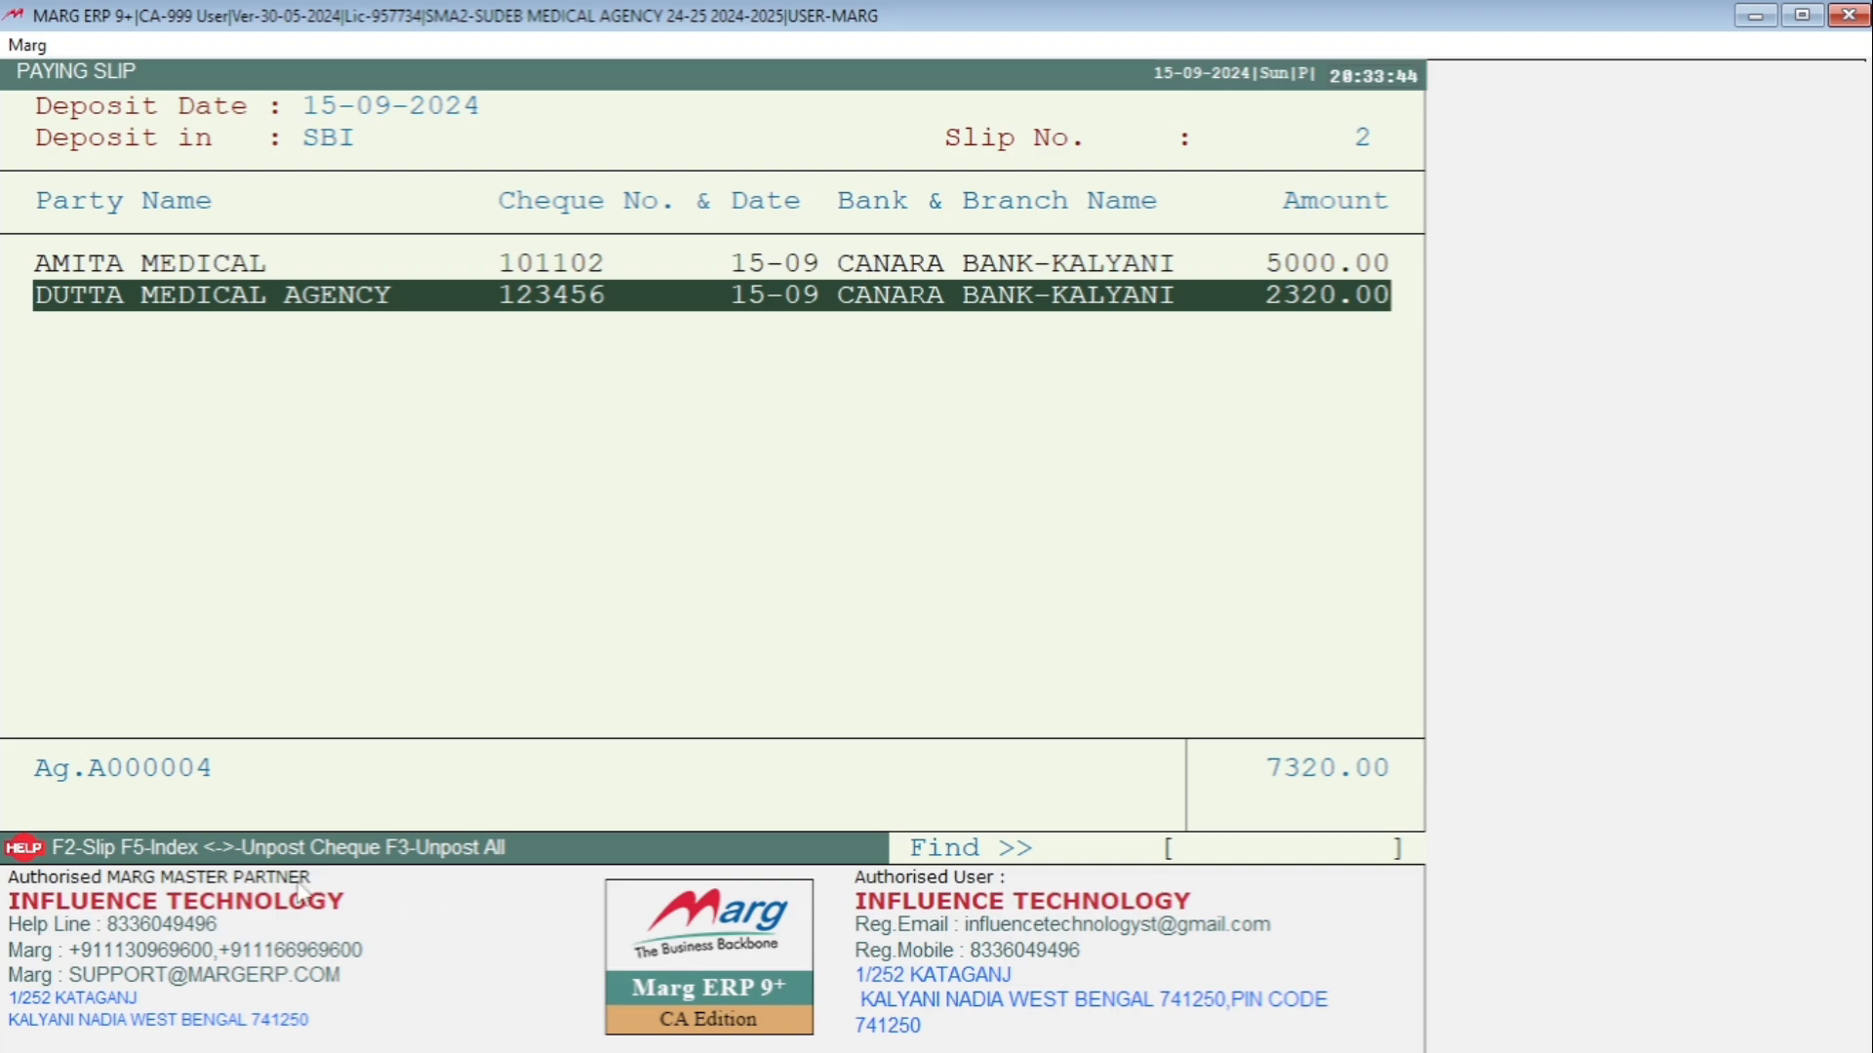
key(F3)
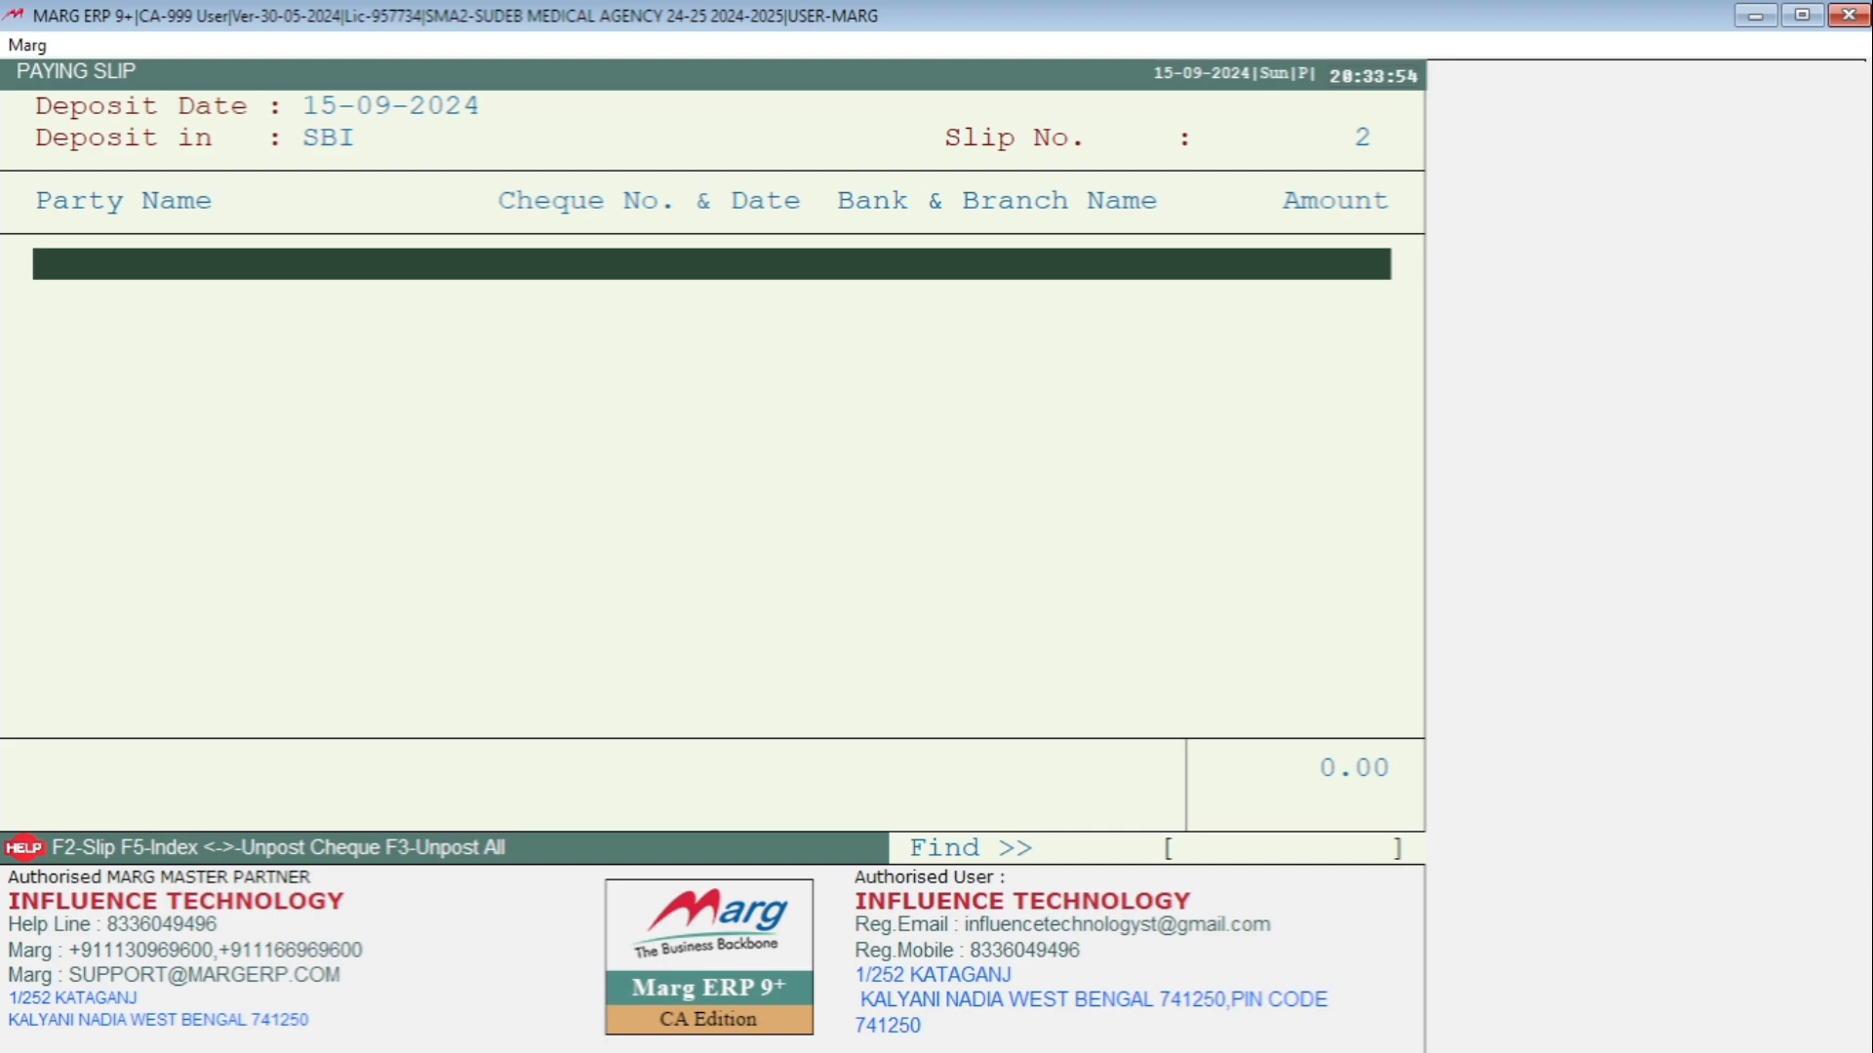
key(Escape)
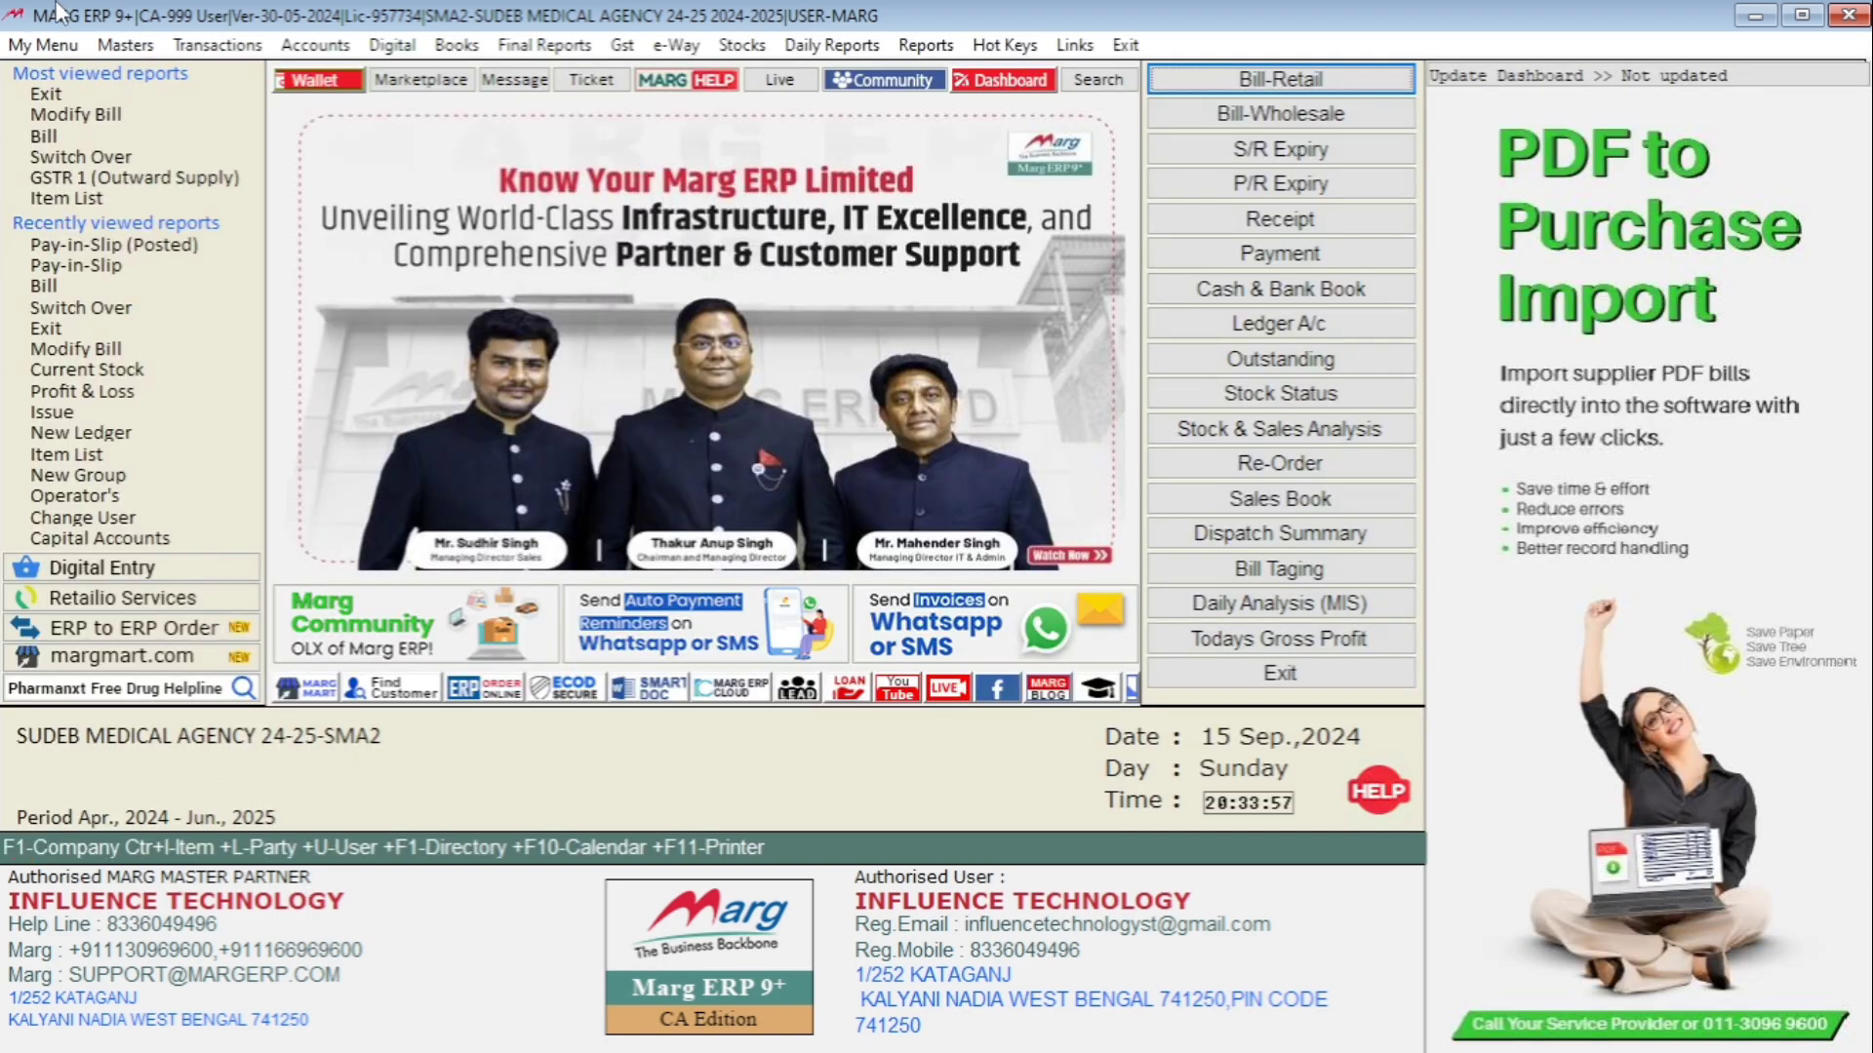
Open a new pay-in slip dated 15-09-2024 into SBI and review the Amita and Dutta cheque rows.
click(303, 51)
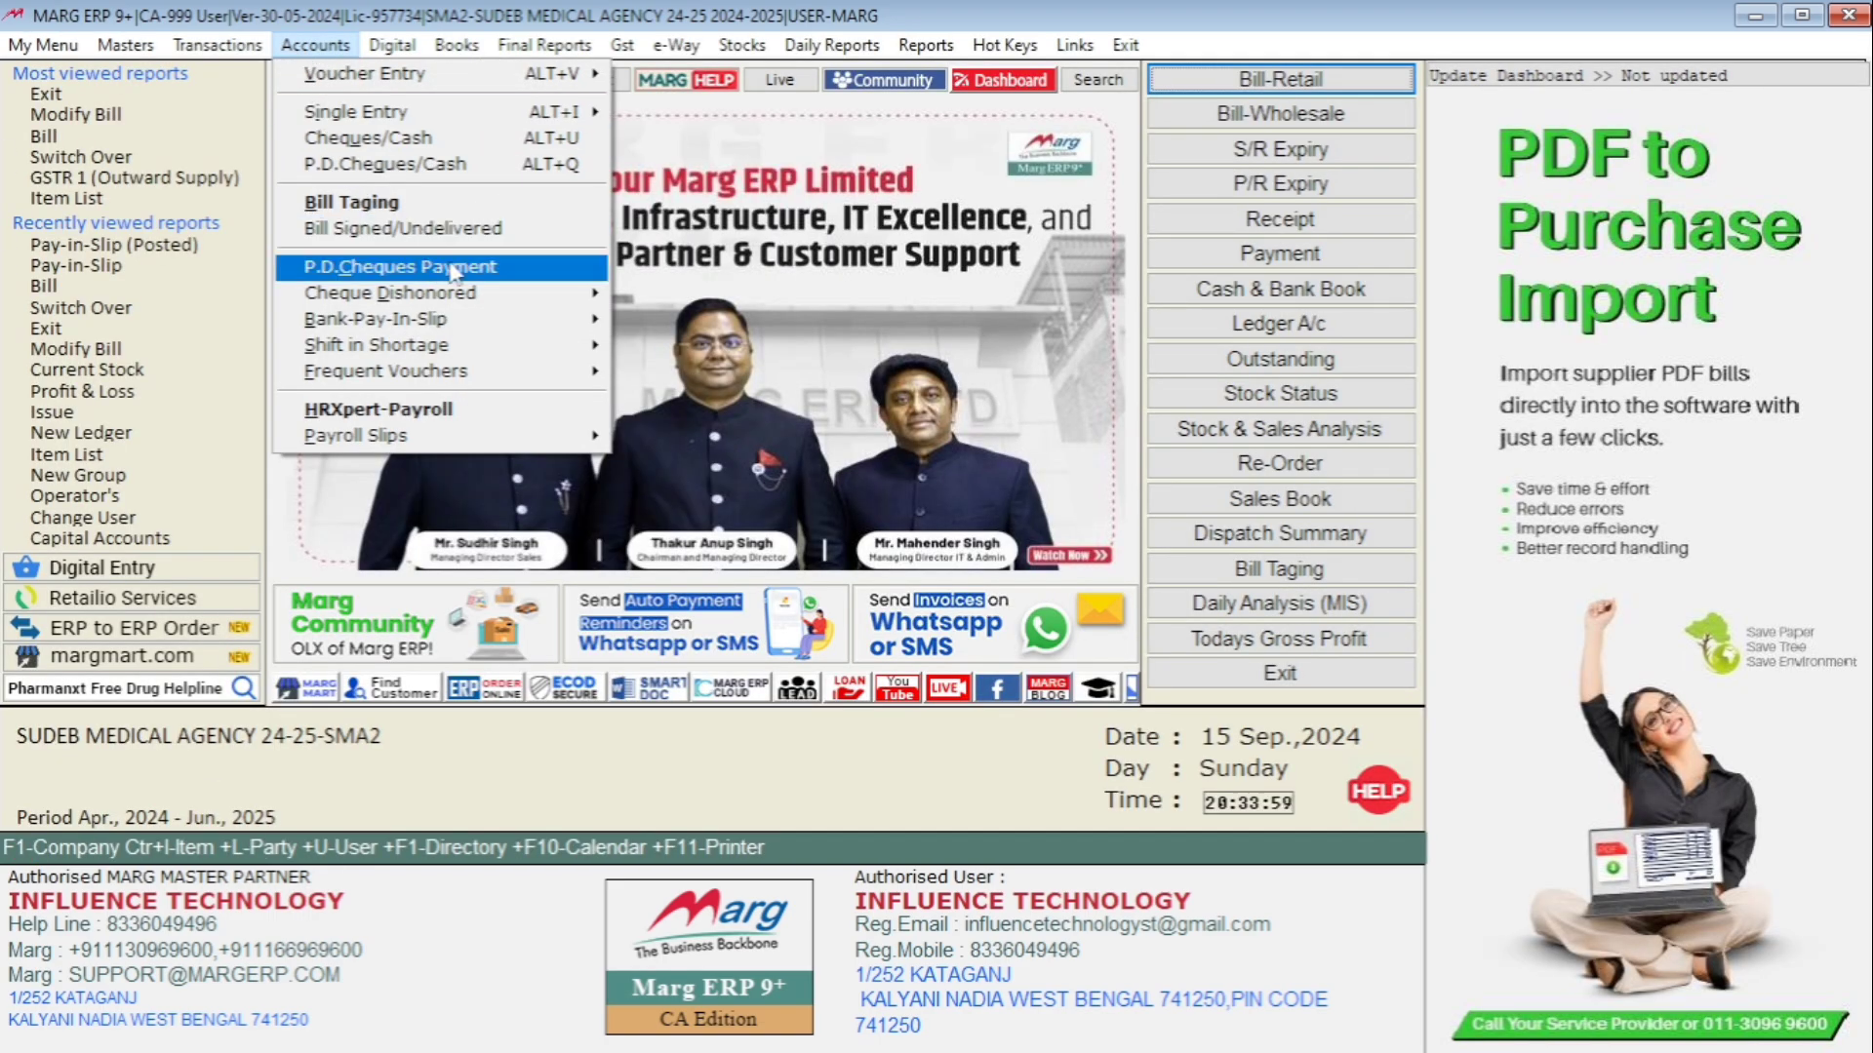
mouse_move(441, 321)
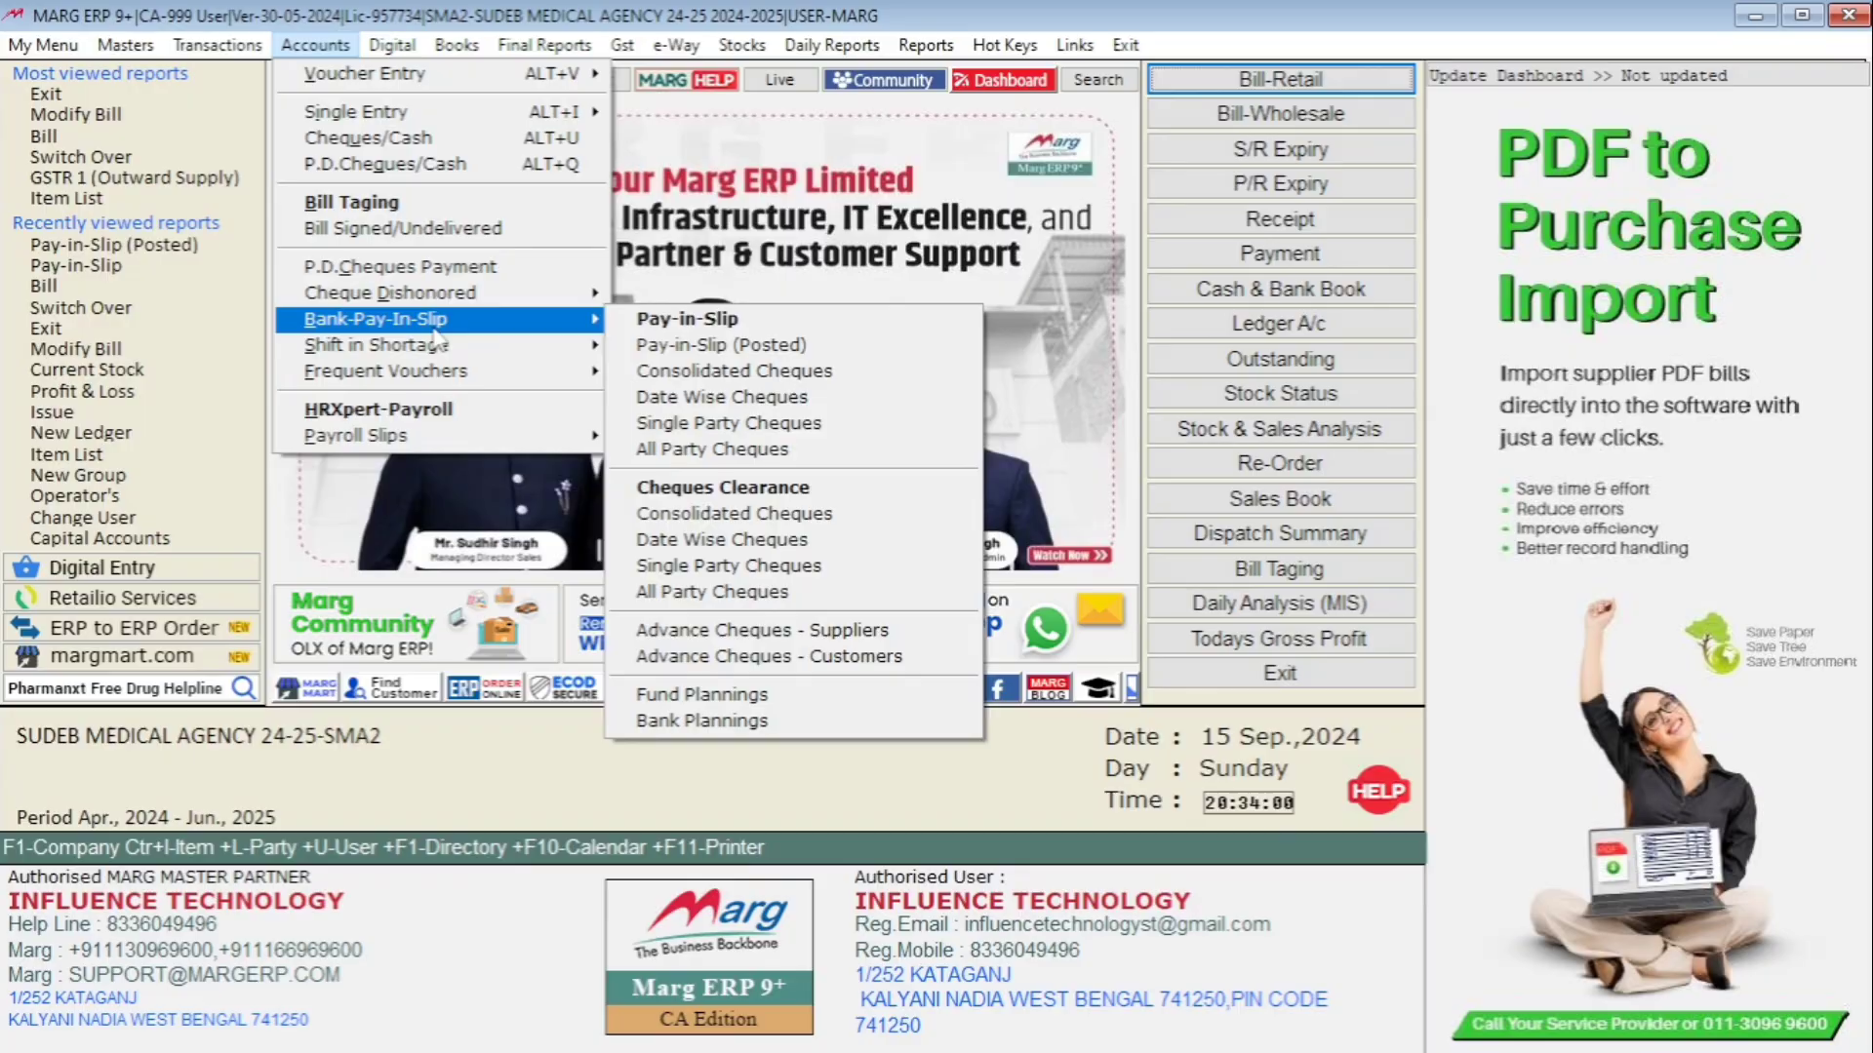
click(721, 328)
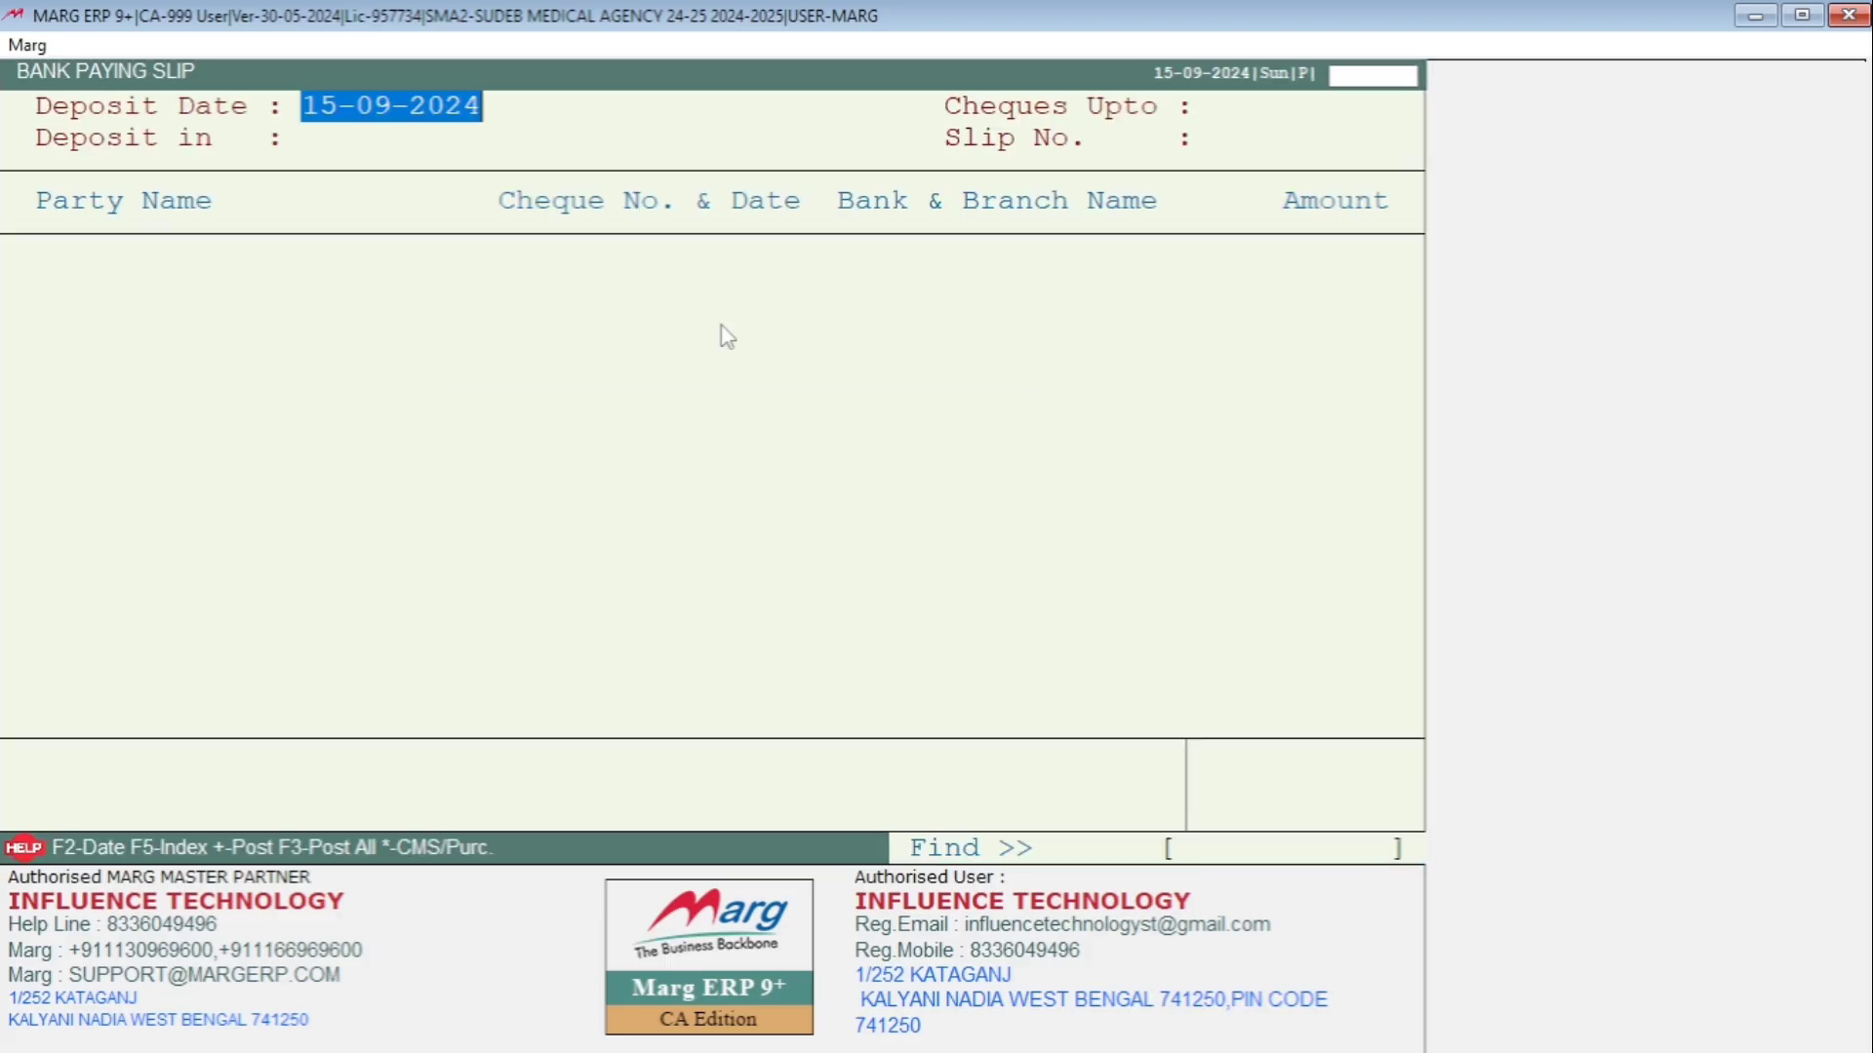
key(Return)
key(Return)
key(Down)
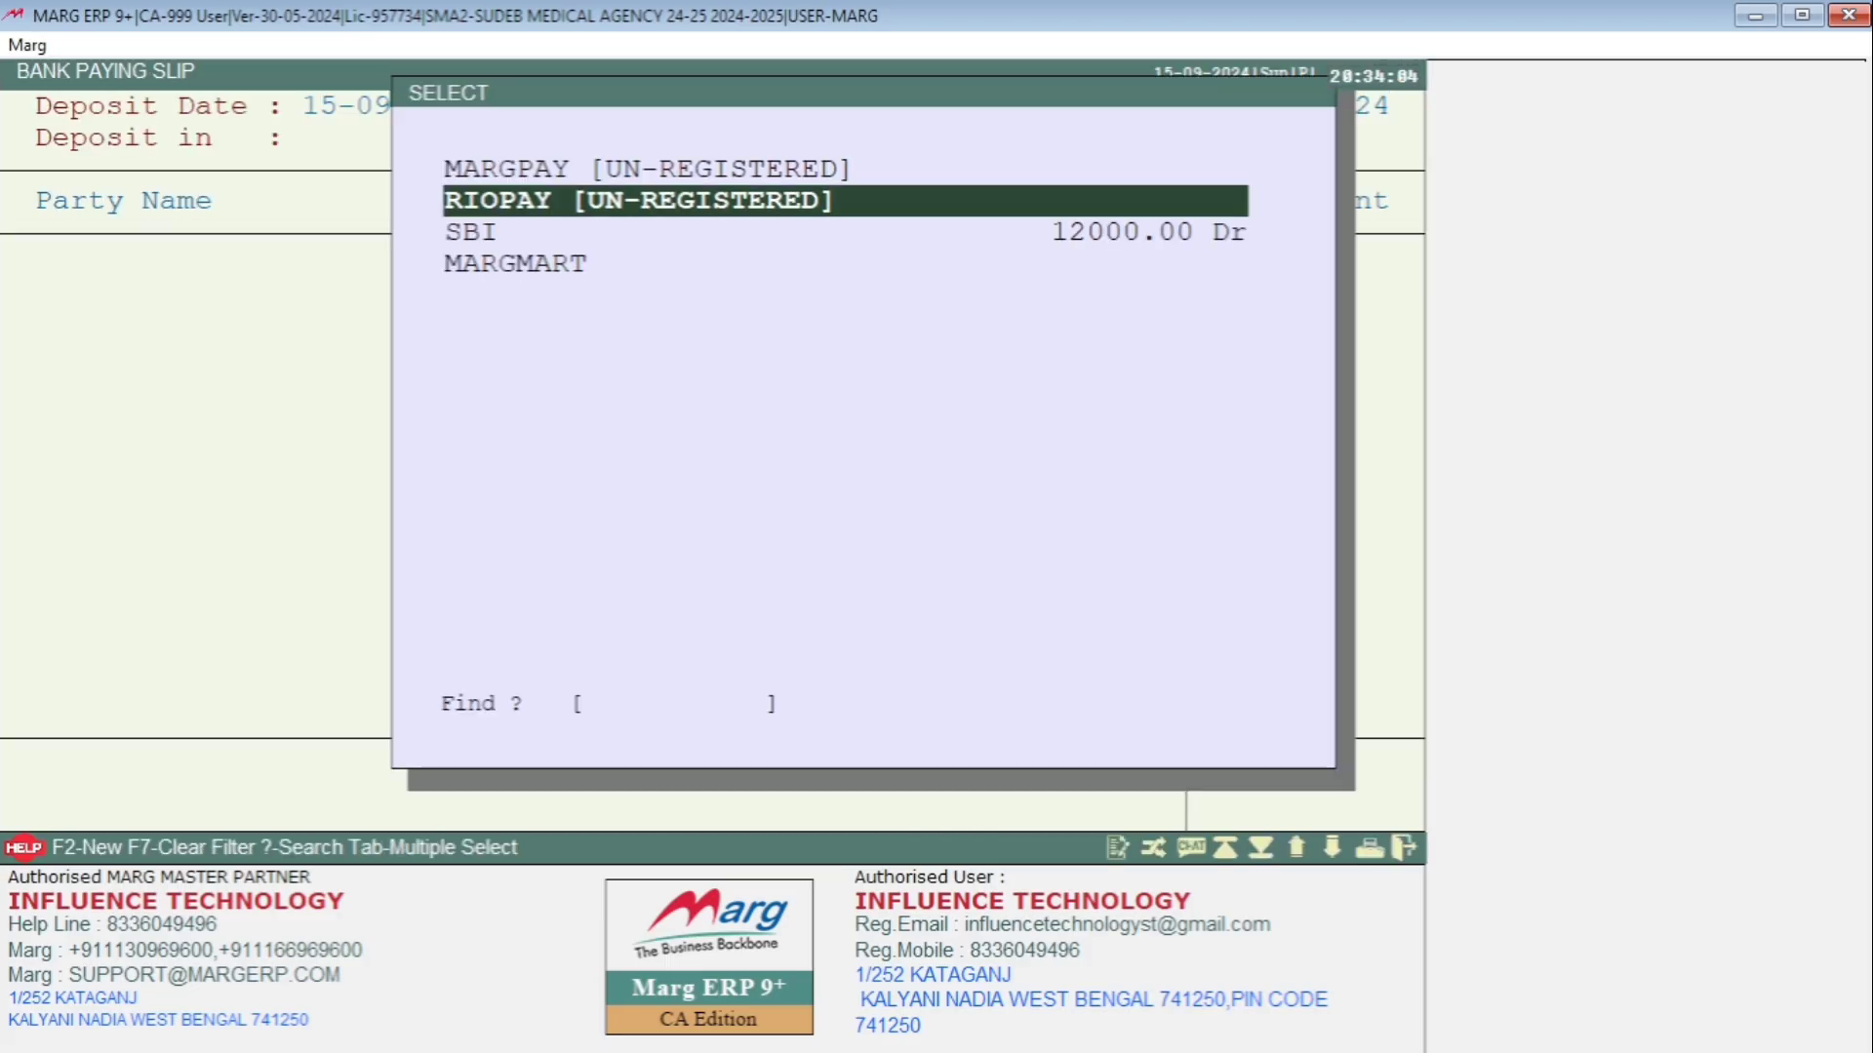
key(Down)
key(Return)
key(Return)
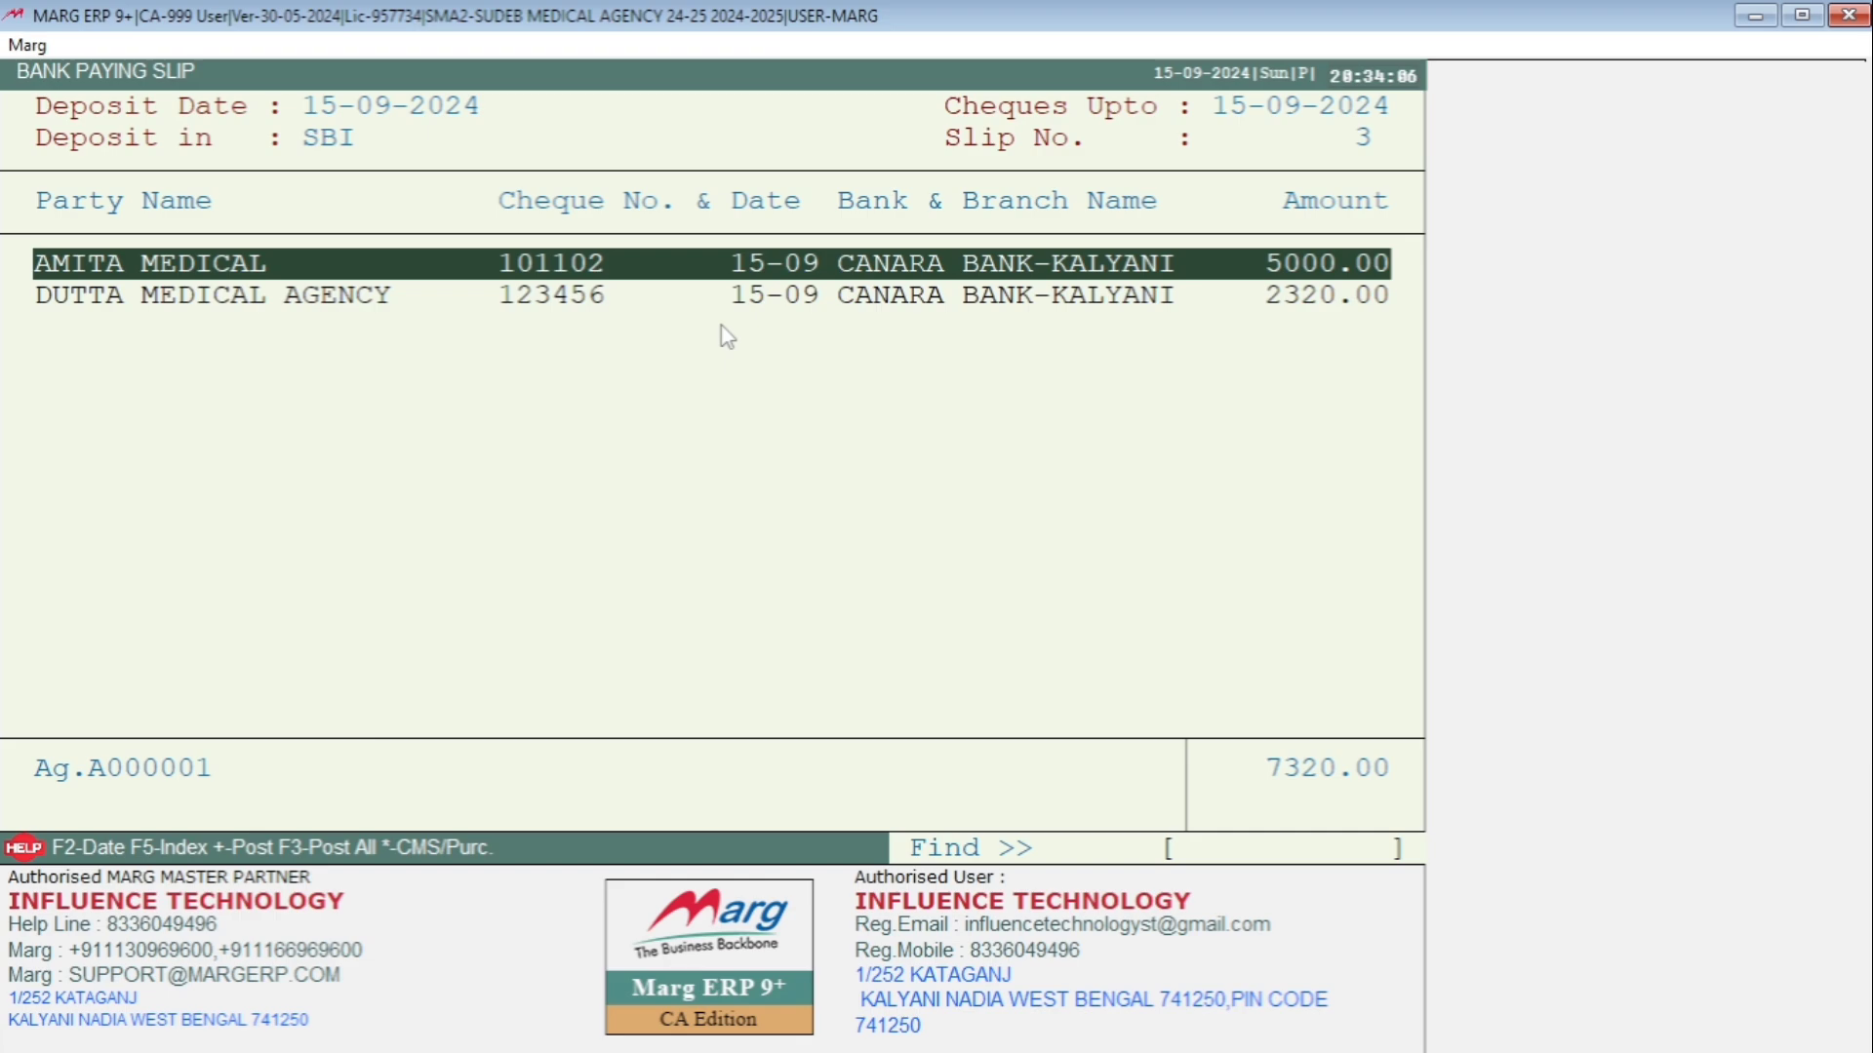
key(Down)
key(Up)
key(Down)
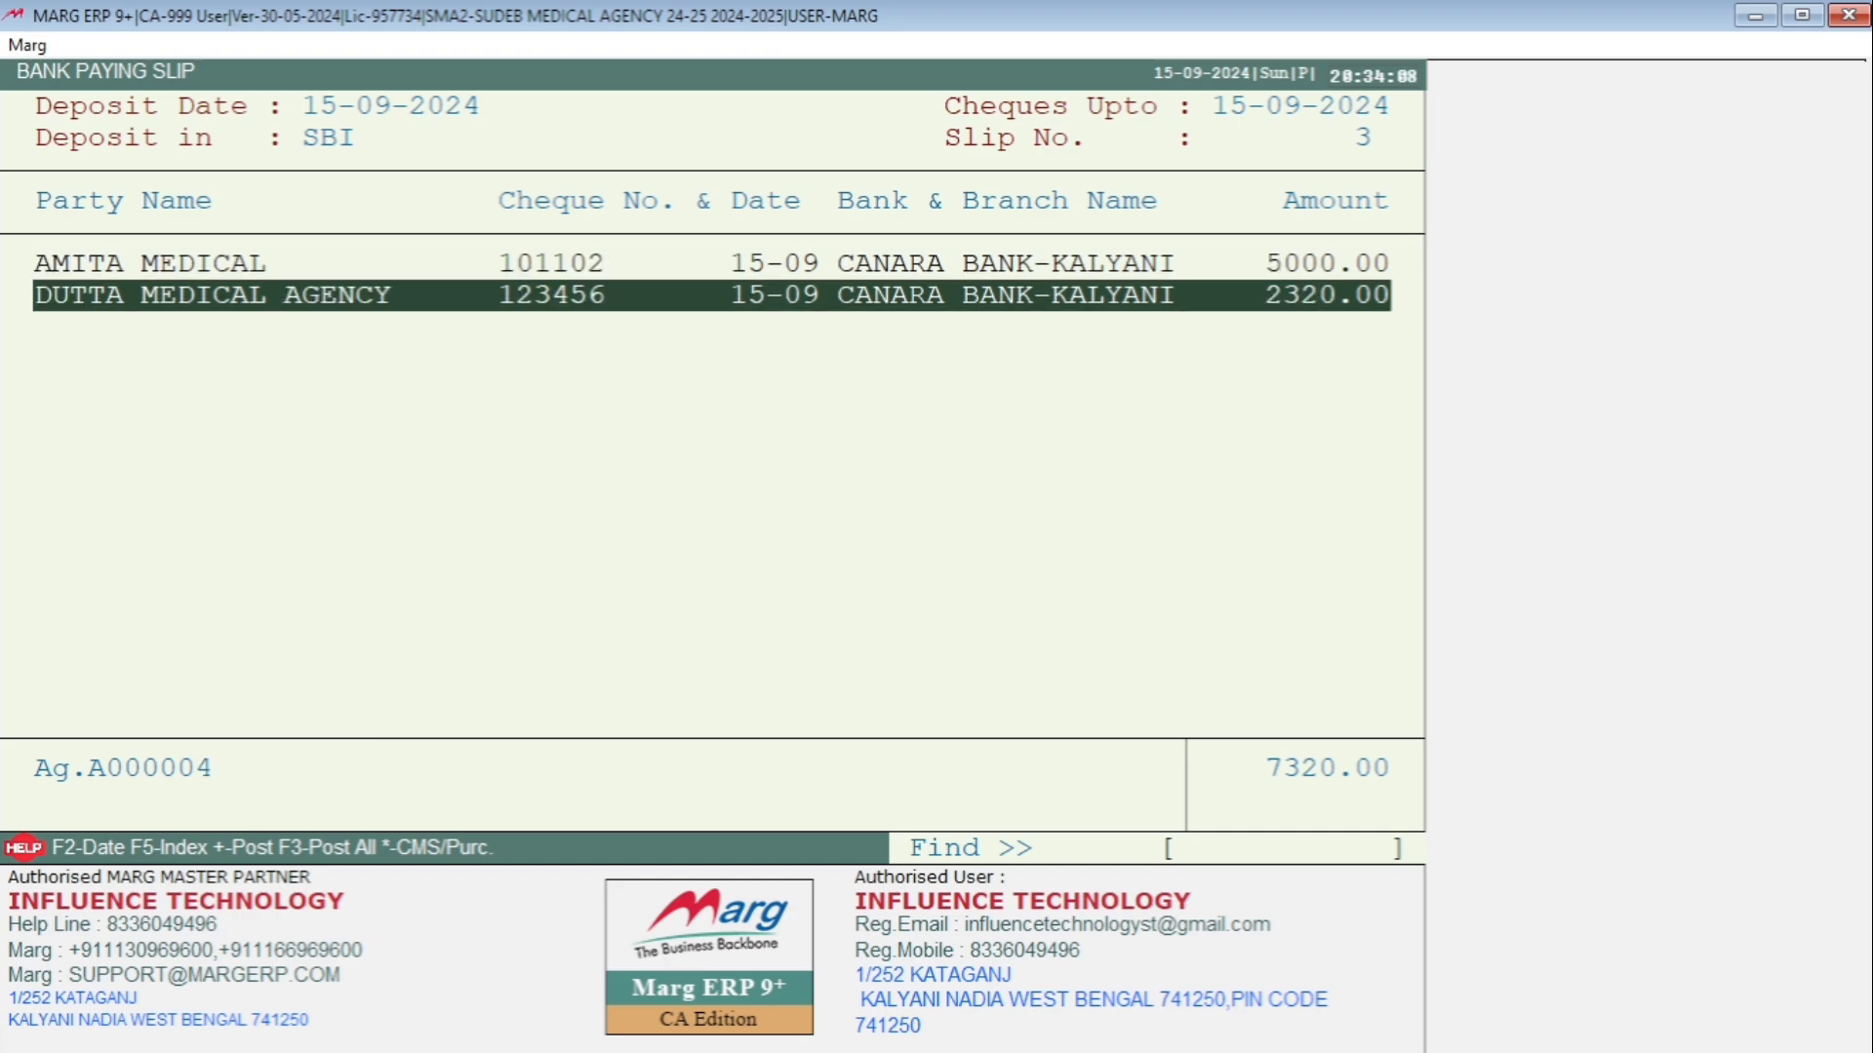
key(Up)
key(Down)
Post the Amita Medical (5000.00) and Dutta Medical Agency (2320.00) cheques, then review slip 3 totalling 7320.00.
key(alt+p)
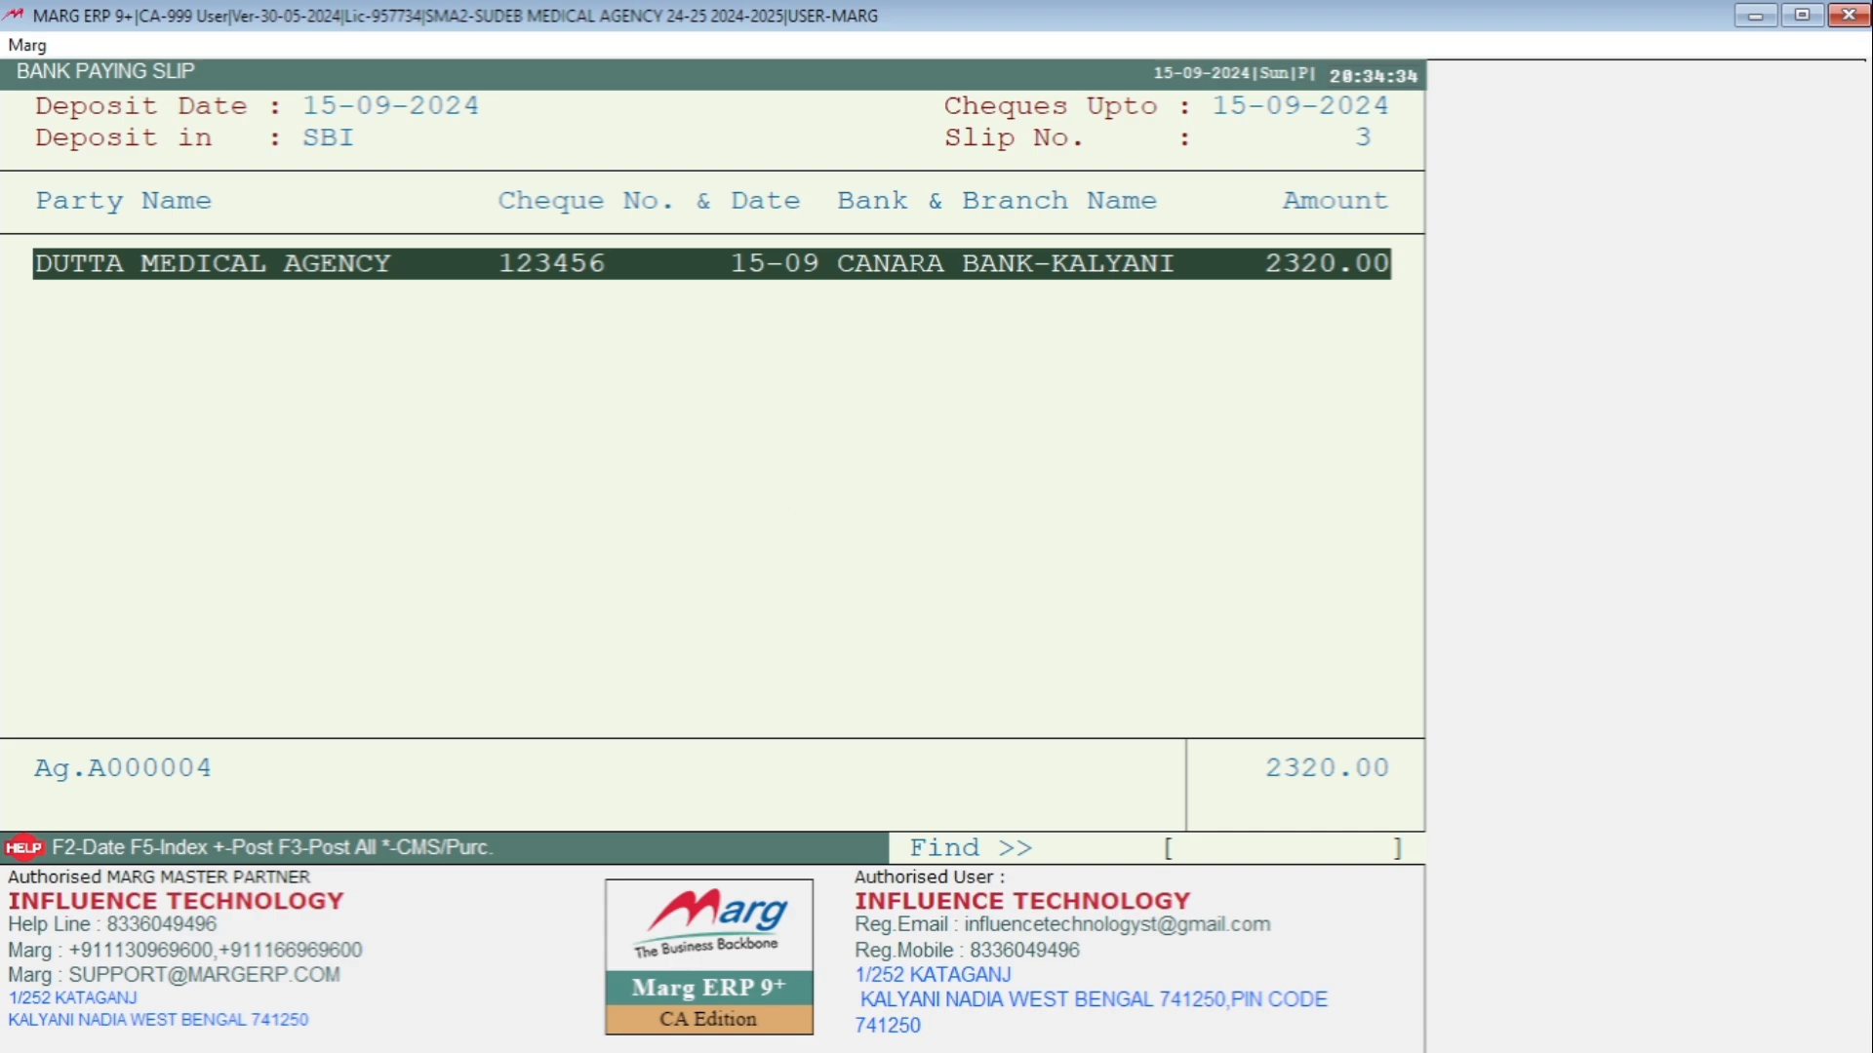
key(plus)
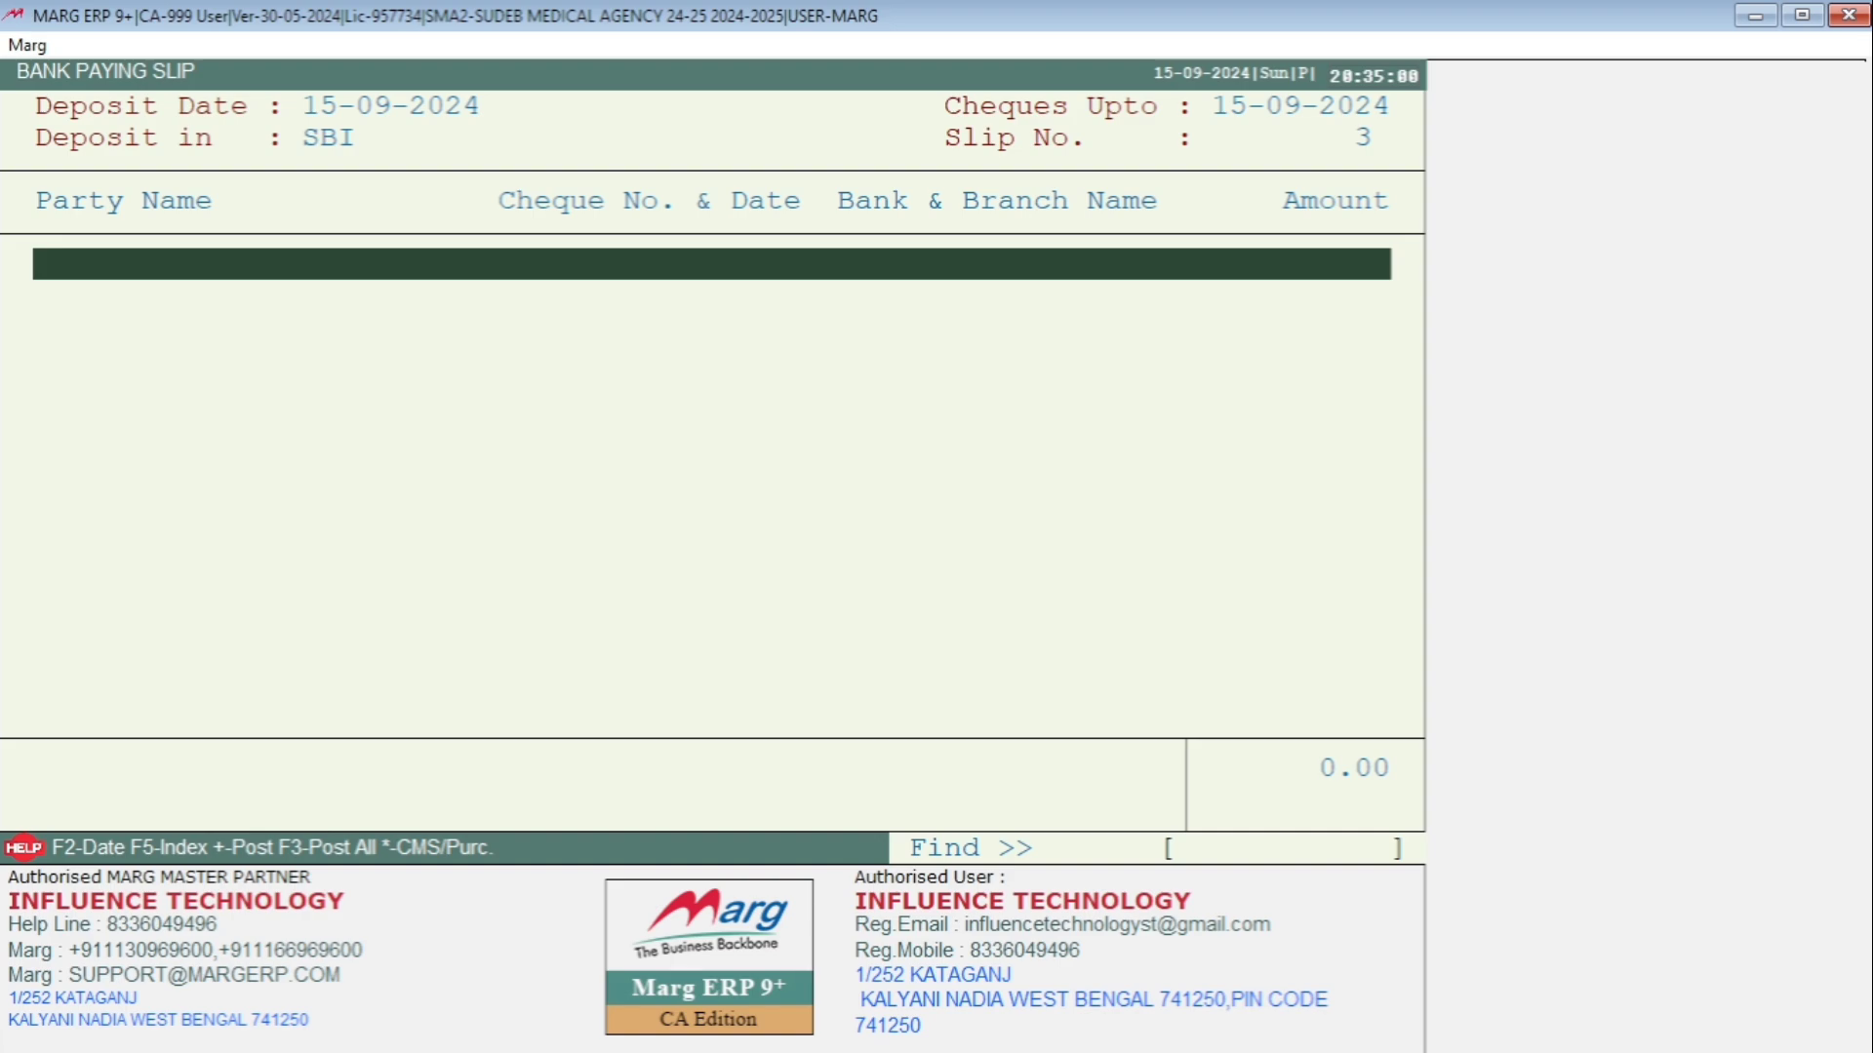
key(F3)
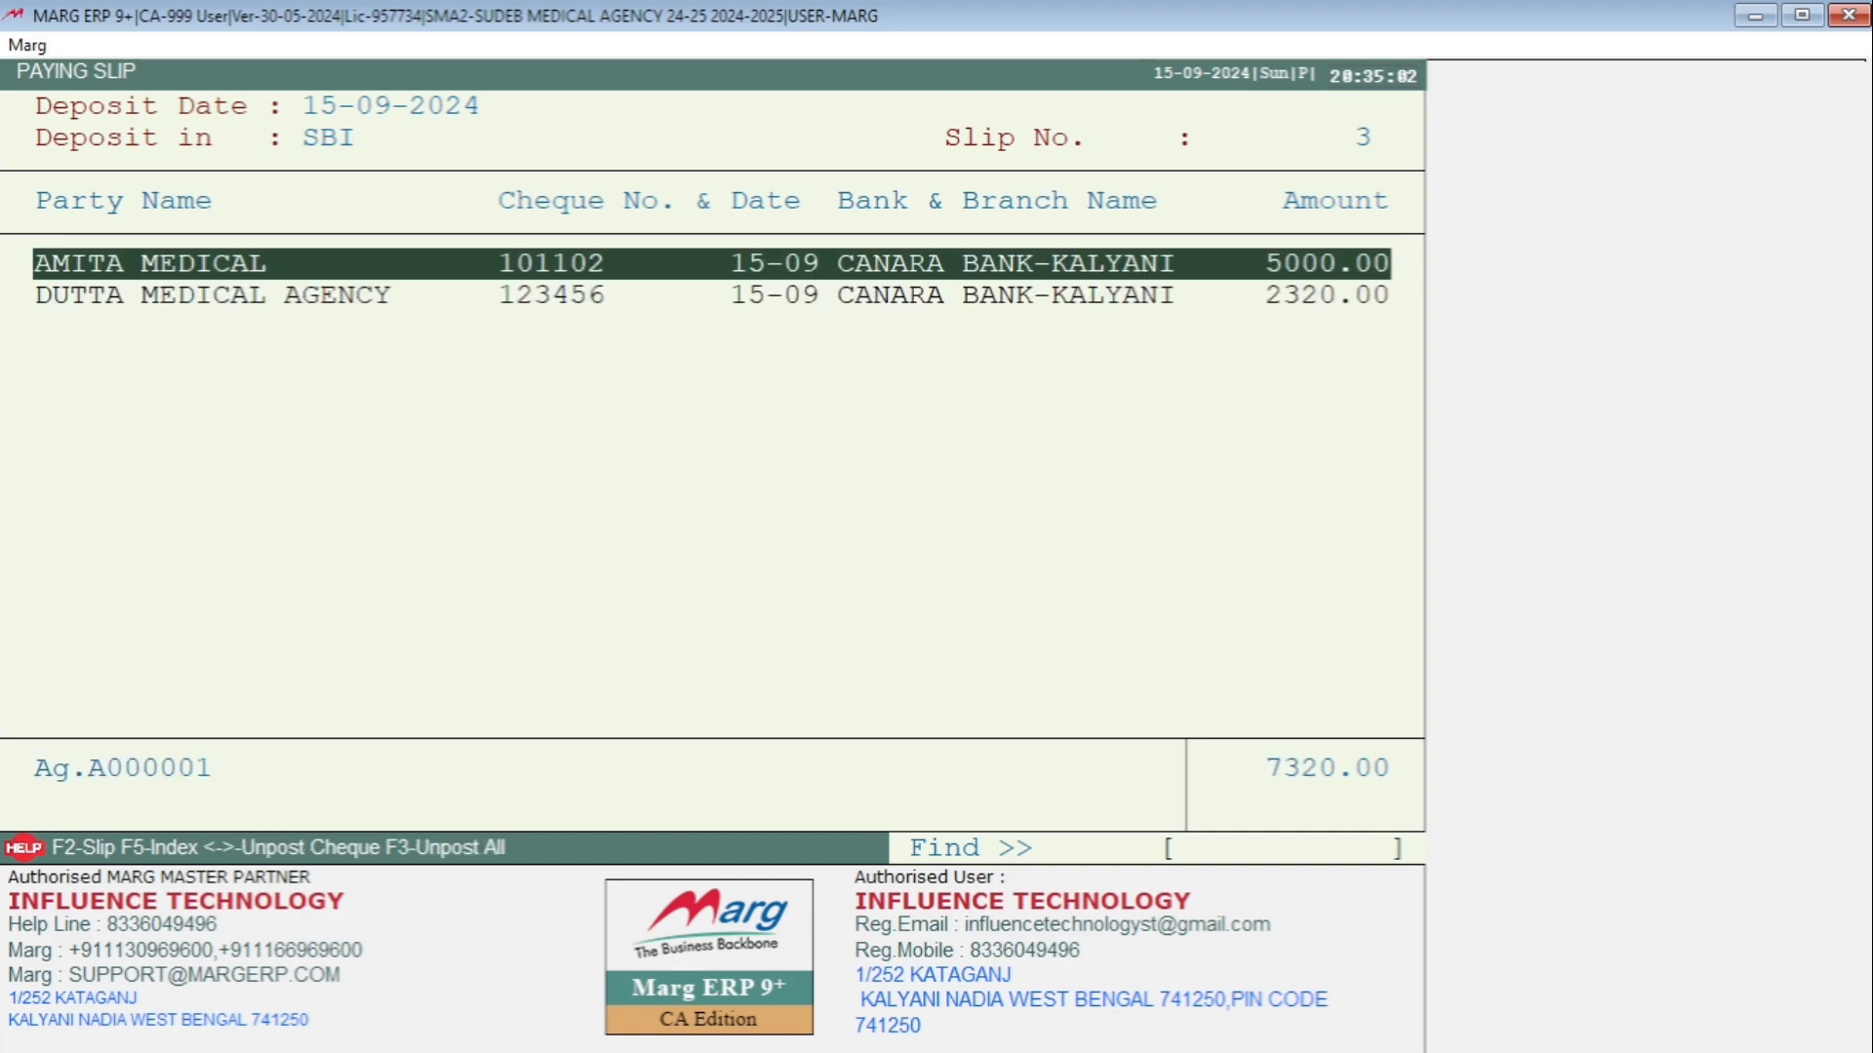
Close the paying slip and log in again through Change User with the user ID.
key(Escape)
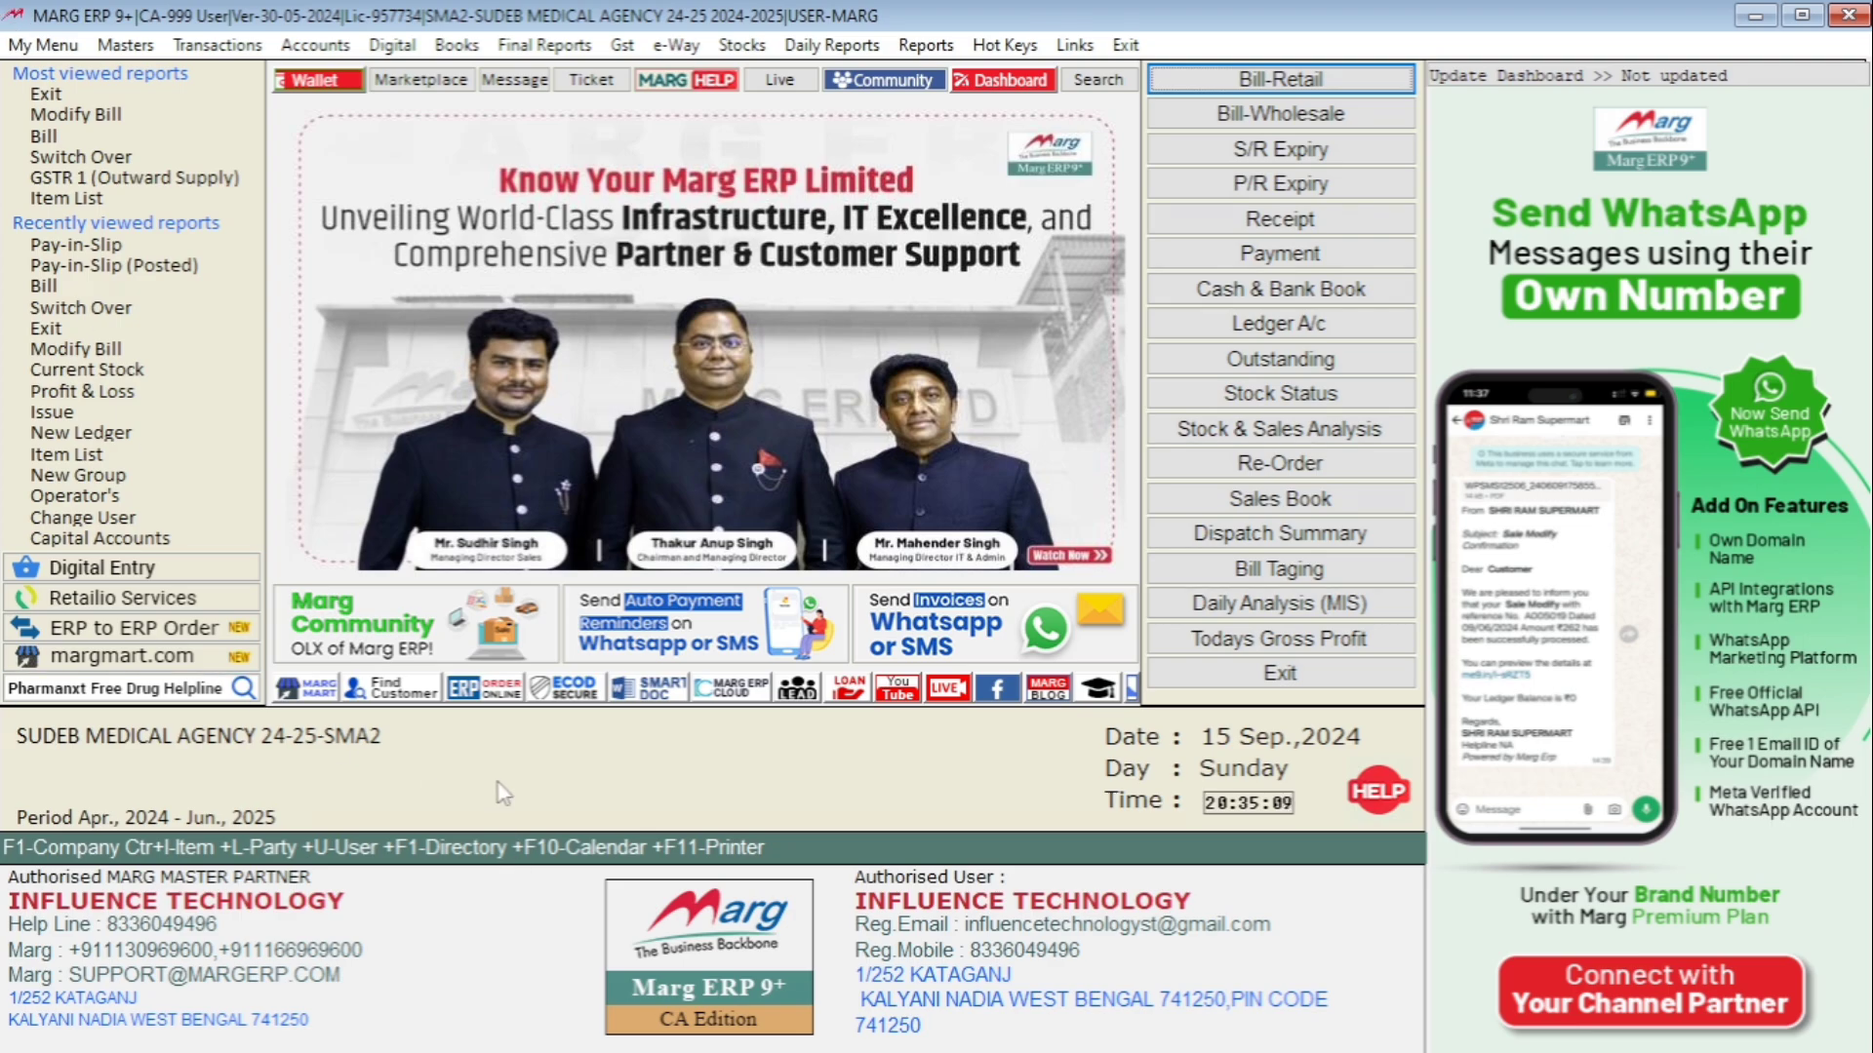
key(ctrl+u)
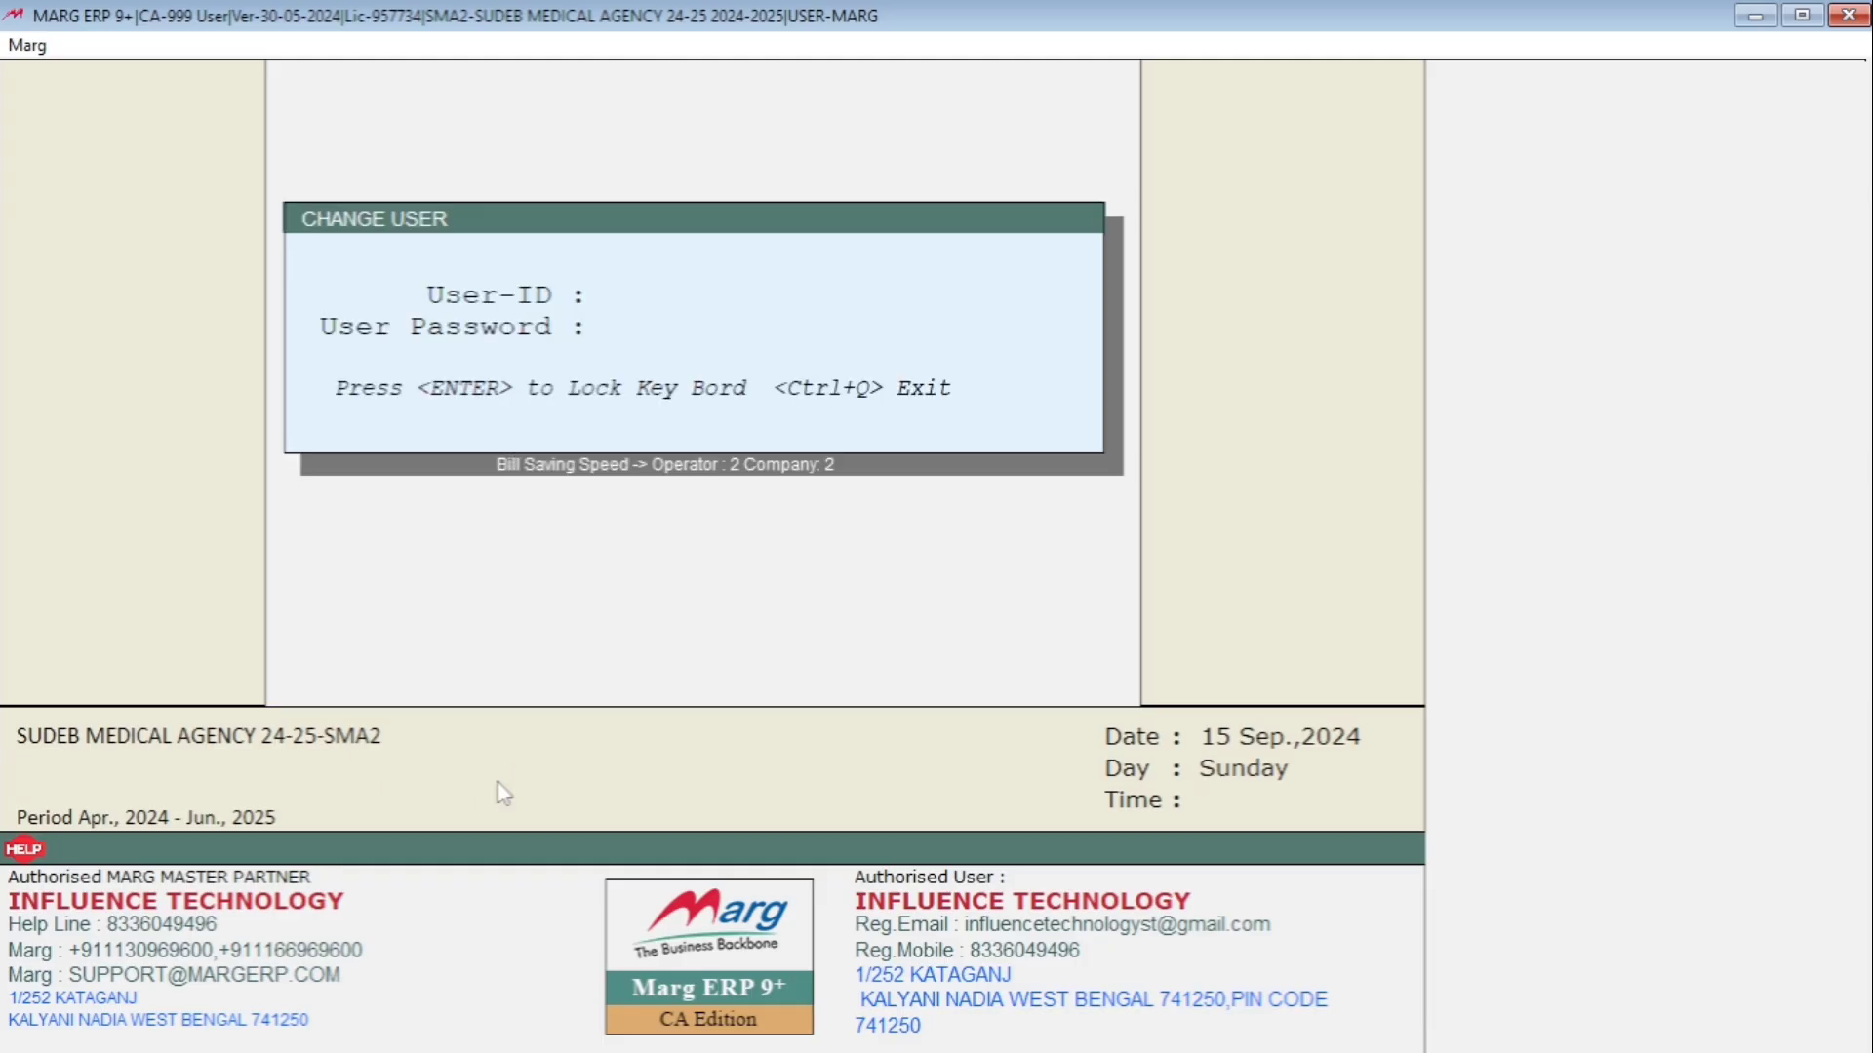
text(marg)
key(Return)
key(Return)
key(Return)
key(Return)
key(Return)
key(Return)
key(Return)
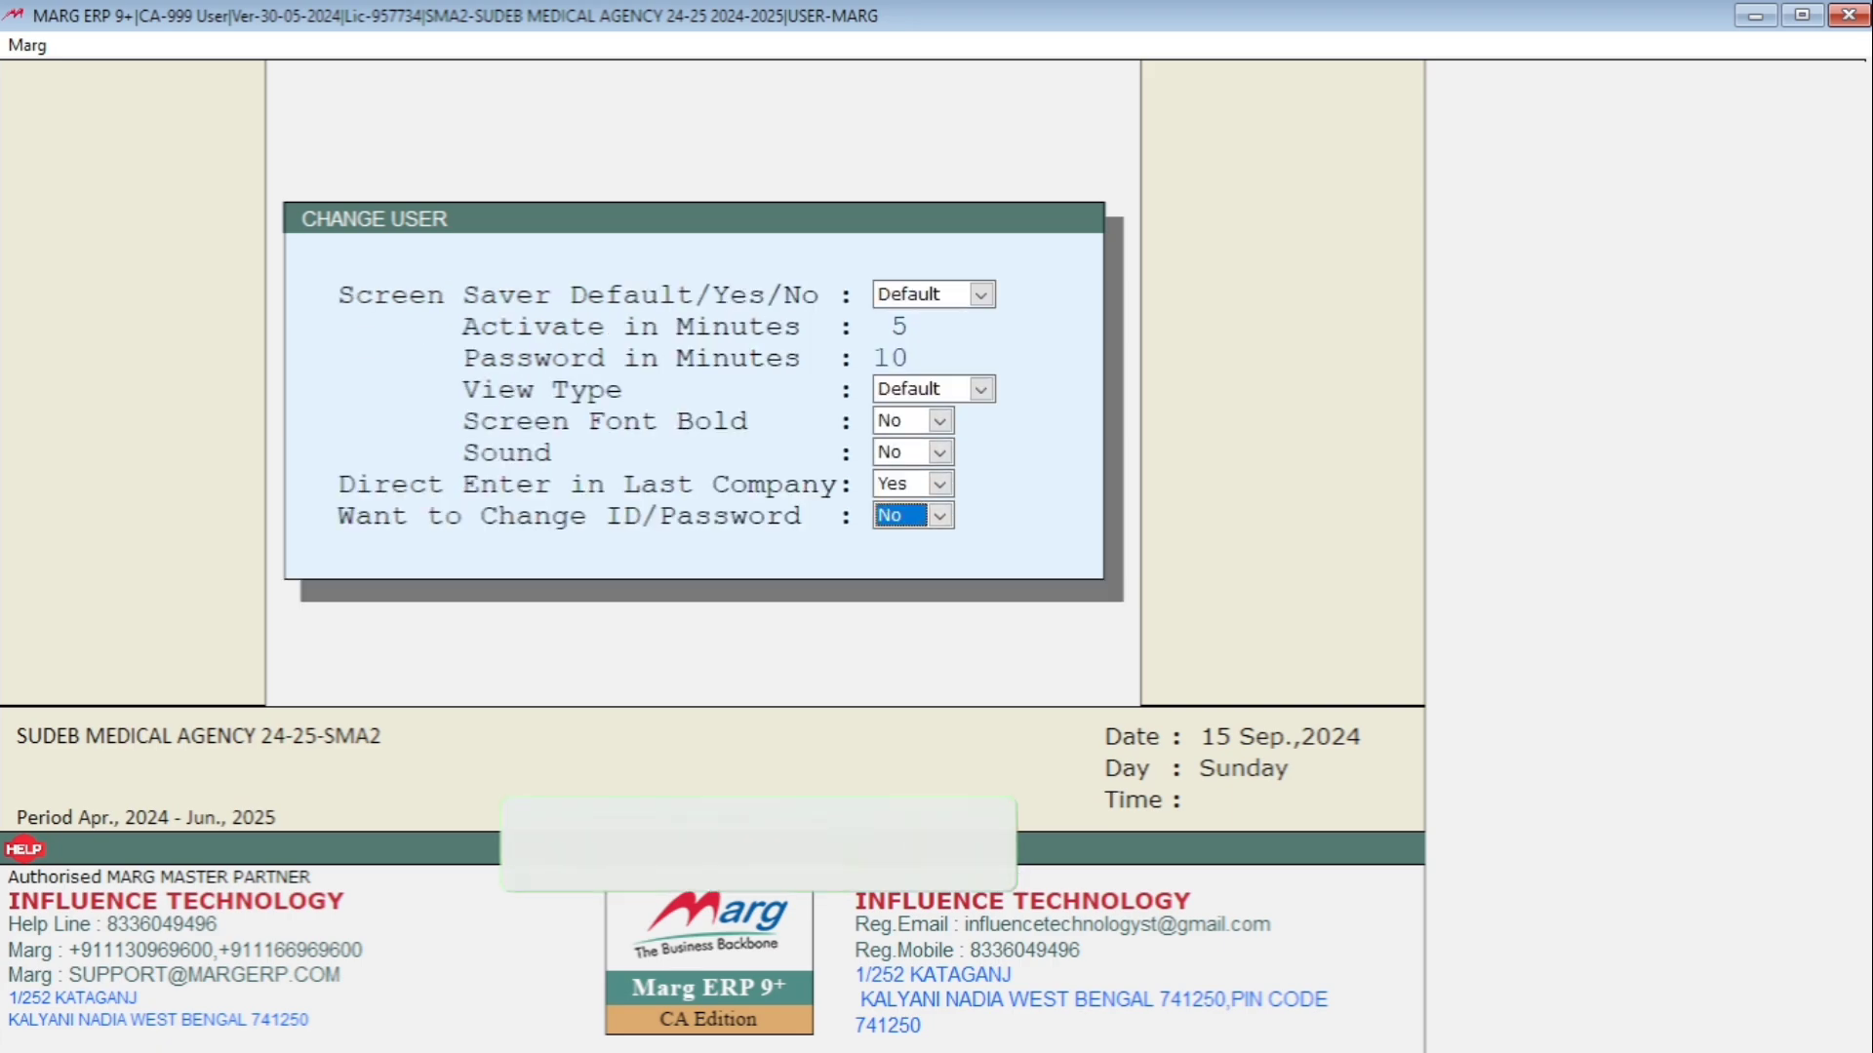
Search the Control Room settings for ADVANCE CHEQUE.
key(alt+m)
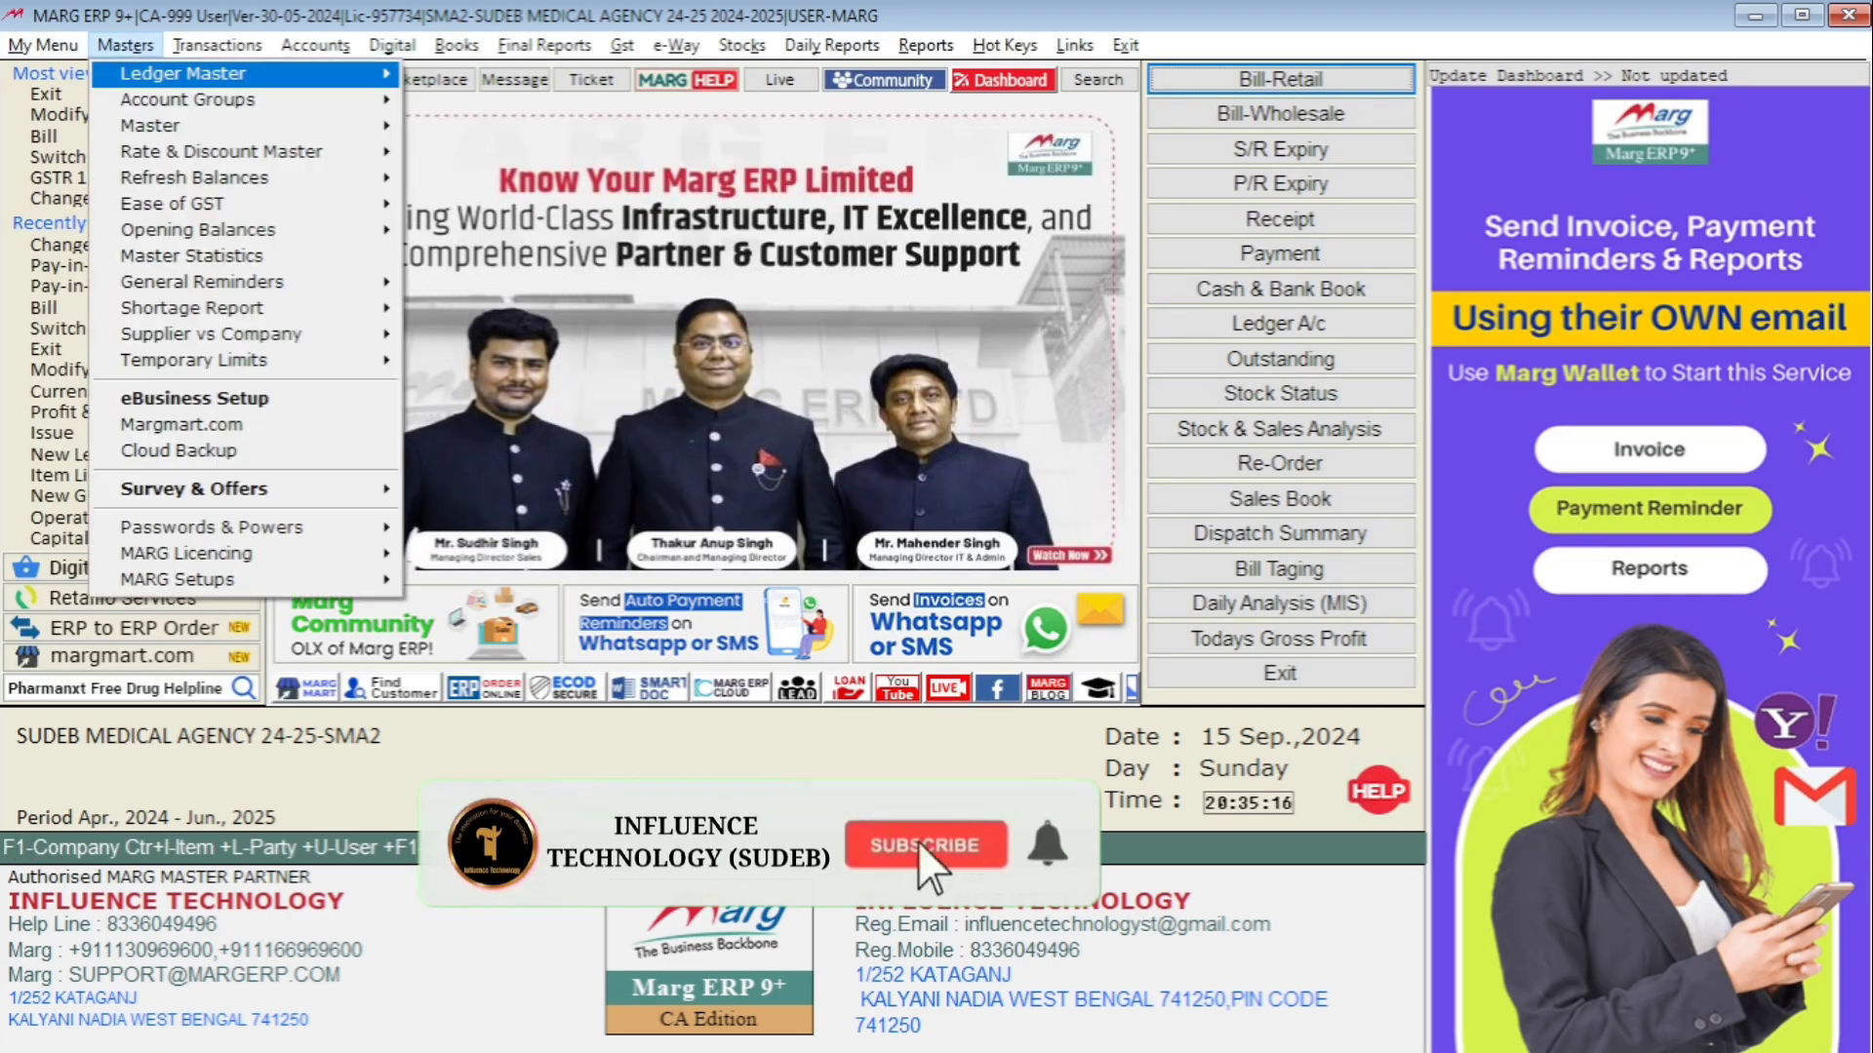
key(Up)
key(Right)
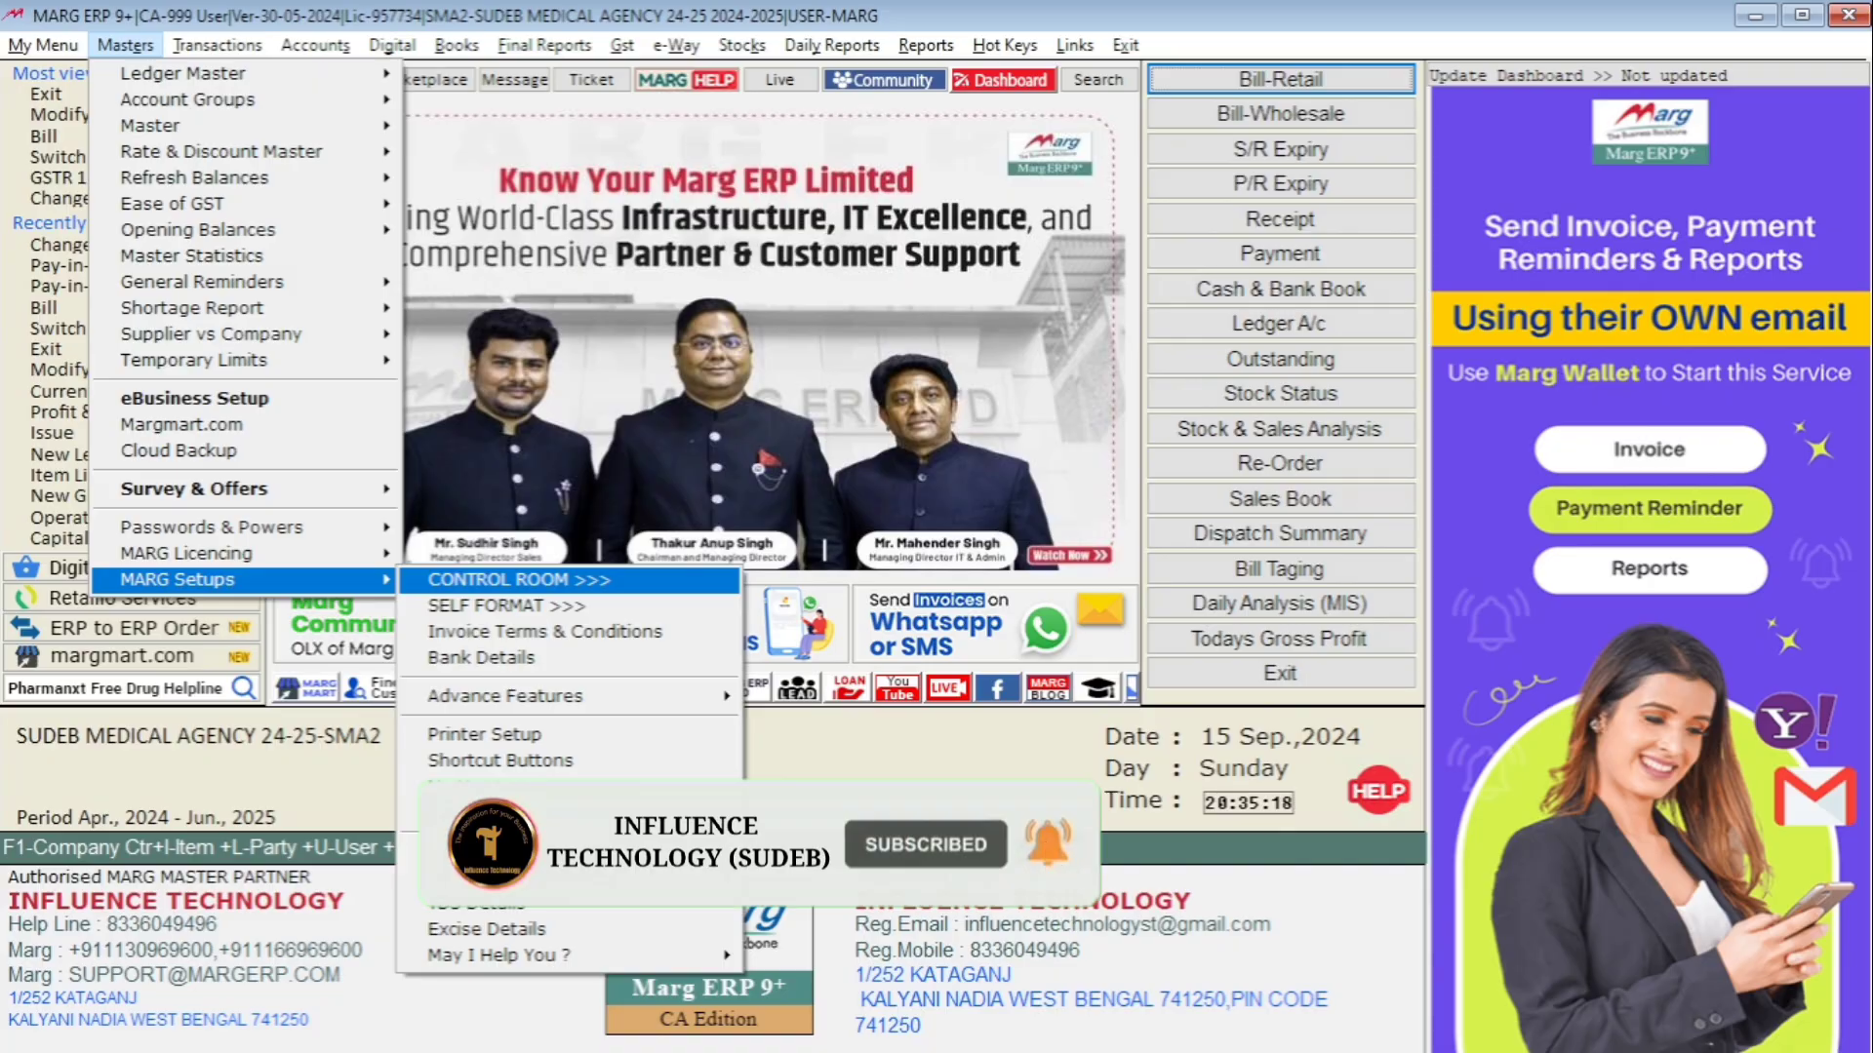
key(Return)
key(Return)
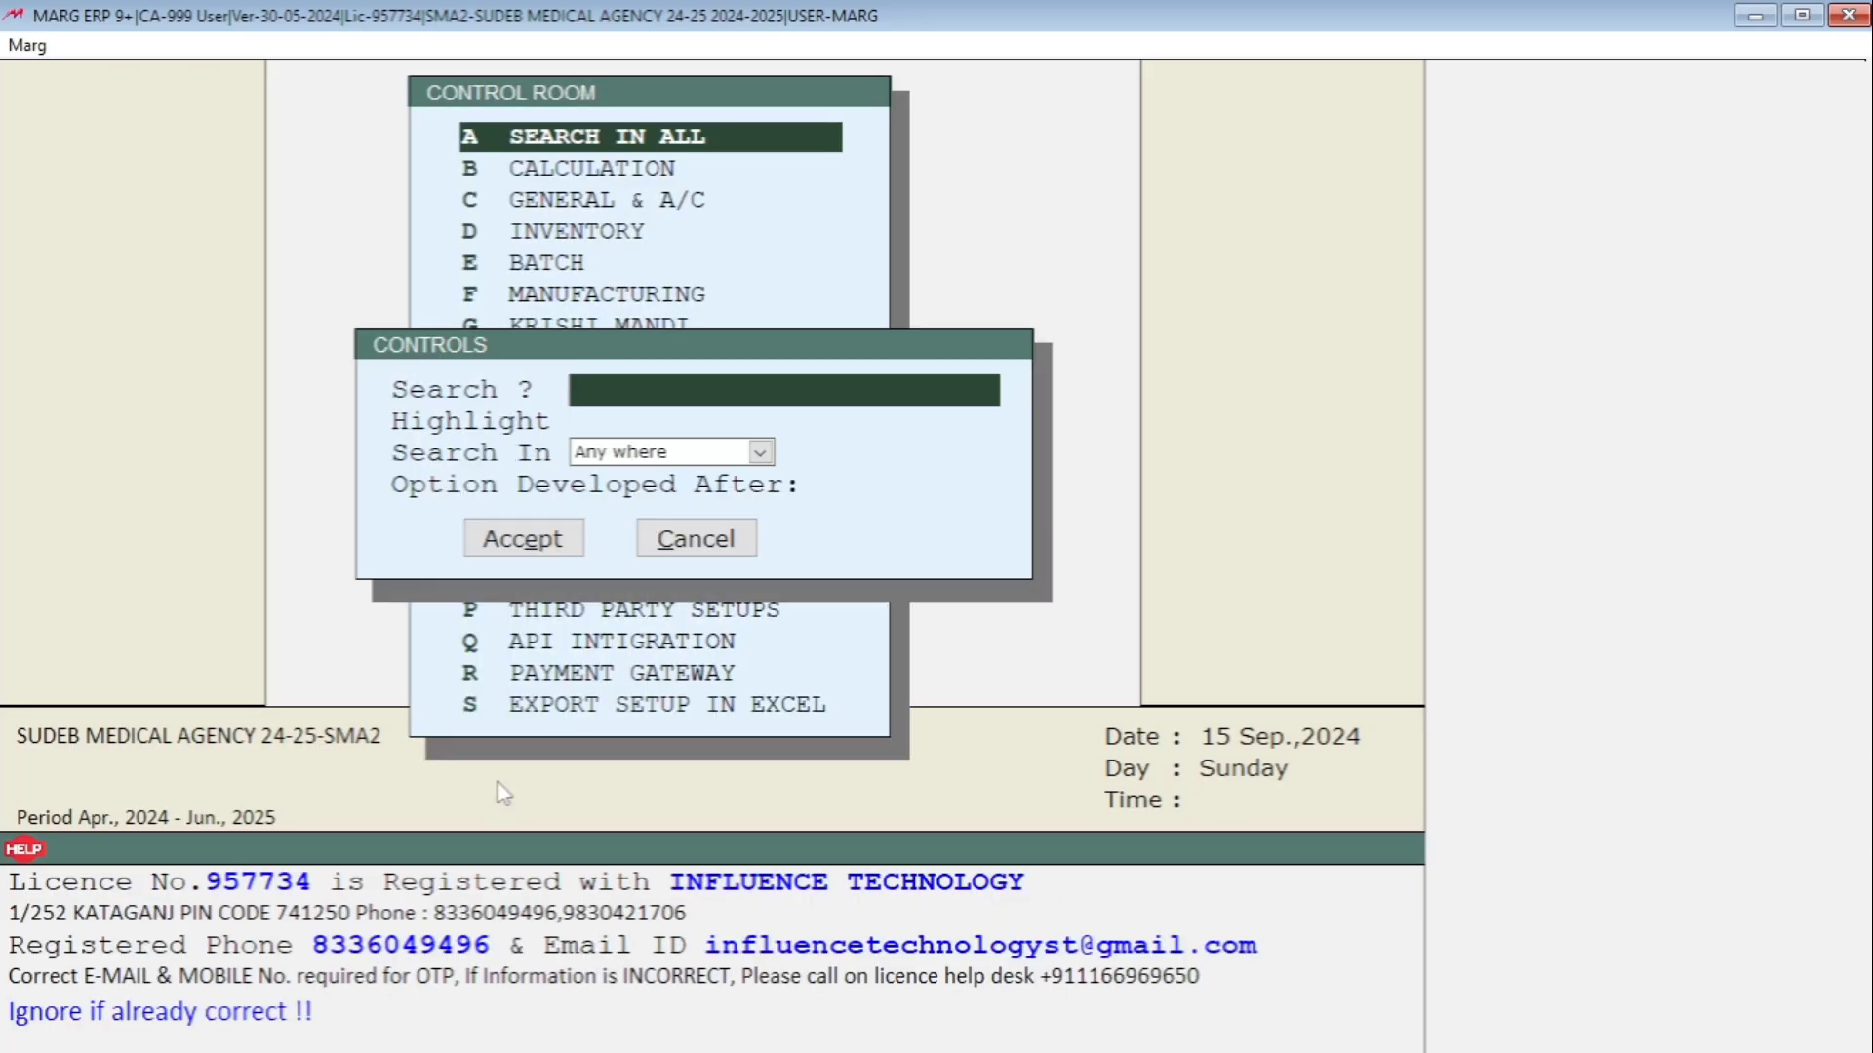
text(ADVANCE CH)
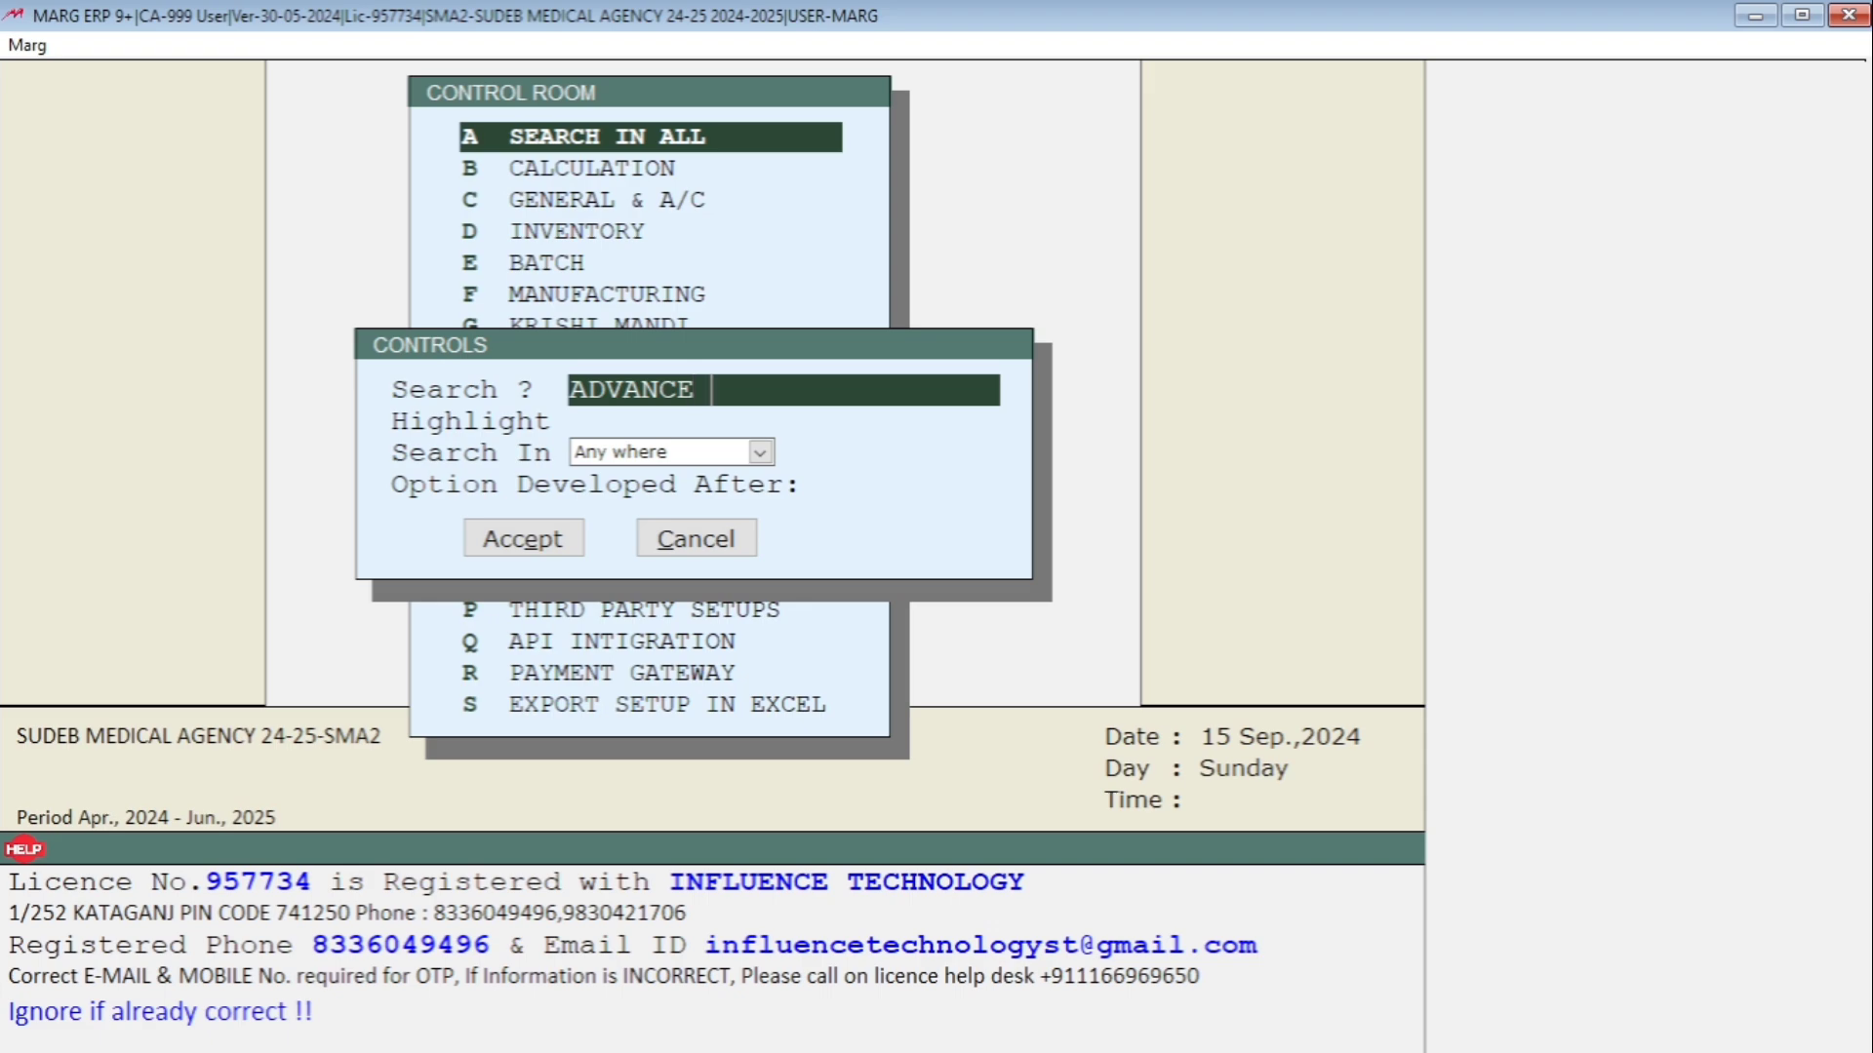
text(EQUE)
key(Return)
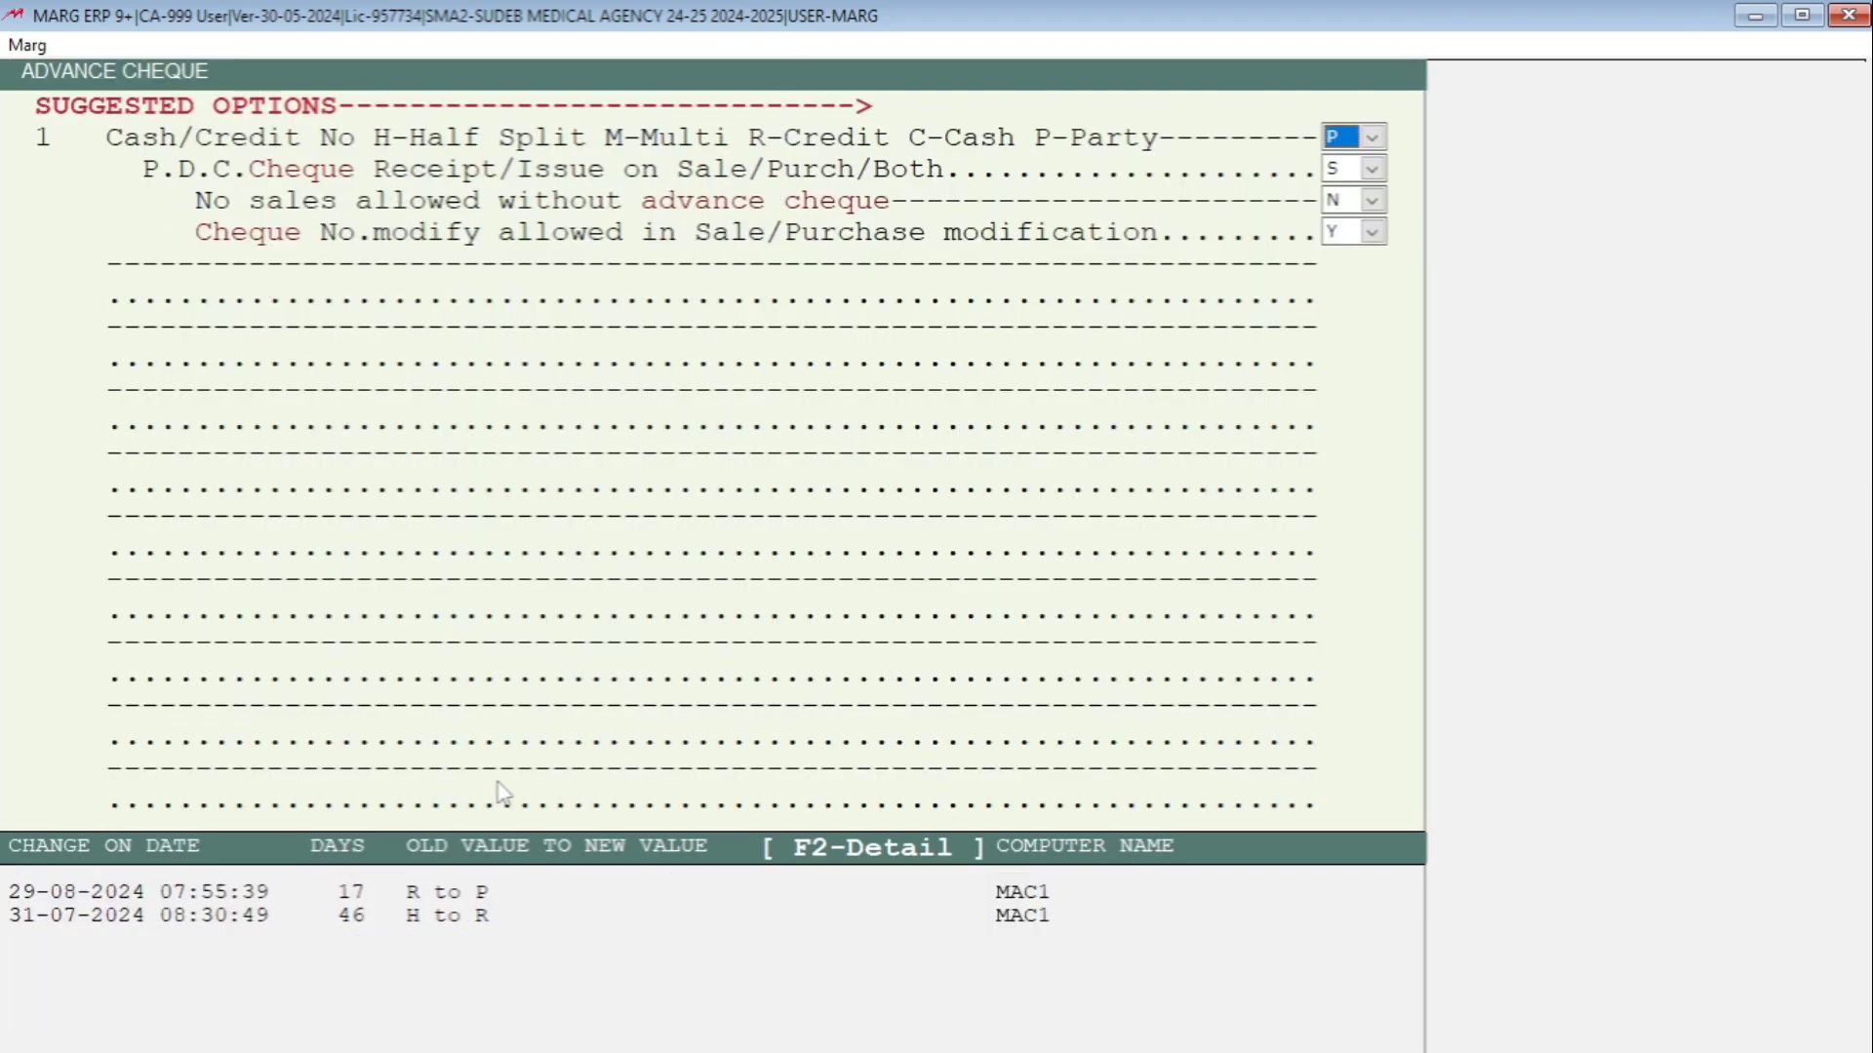
Set 'No sales allowed without advance cheque' to Y.
key(Return)
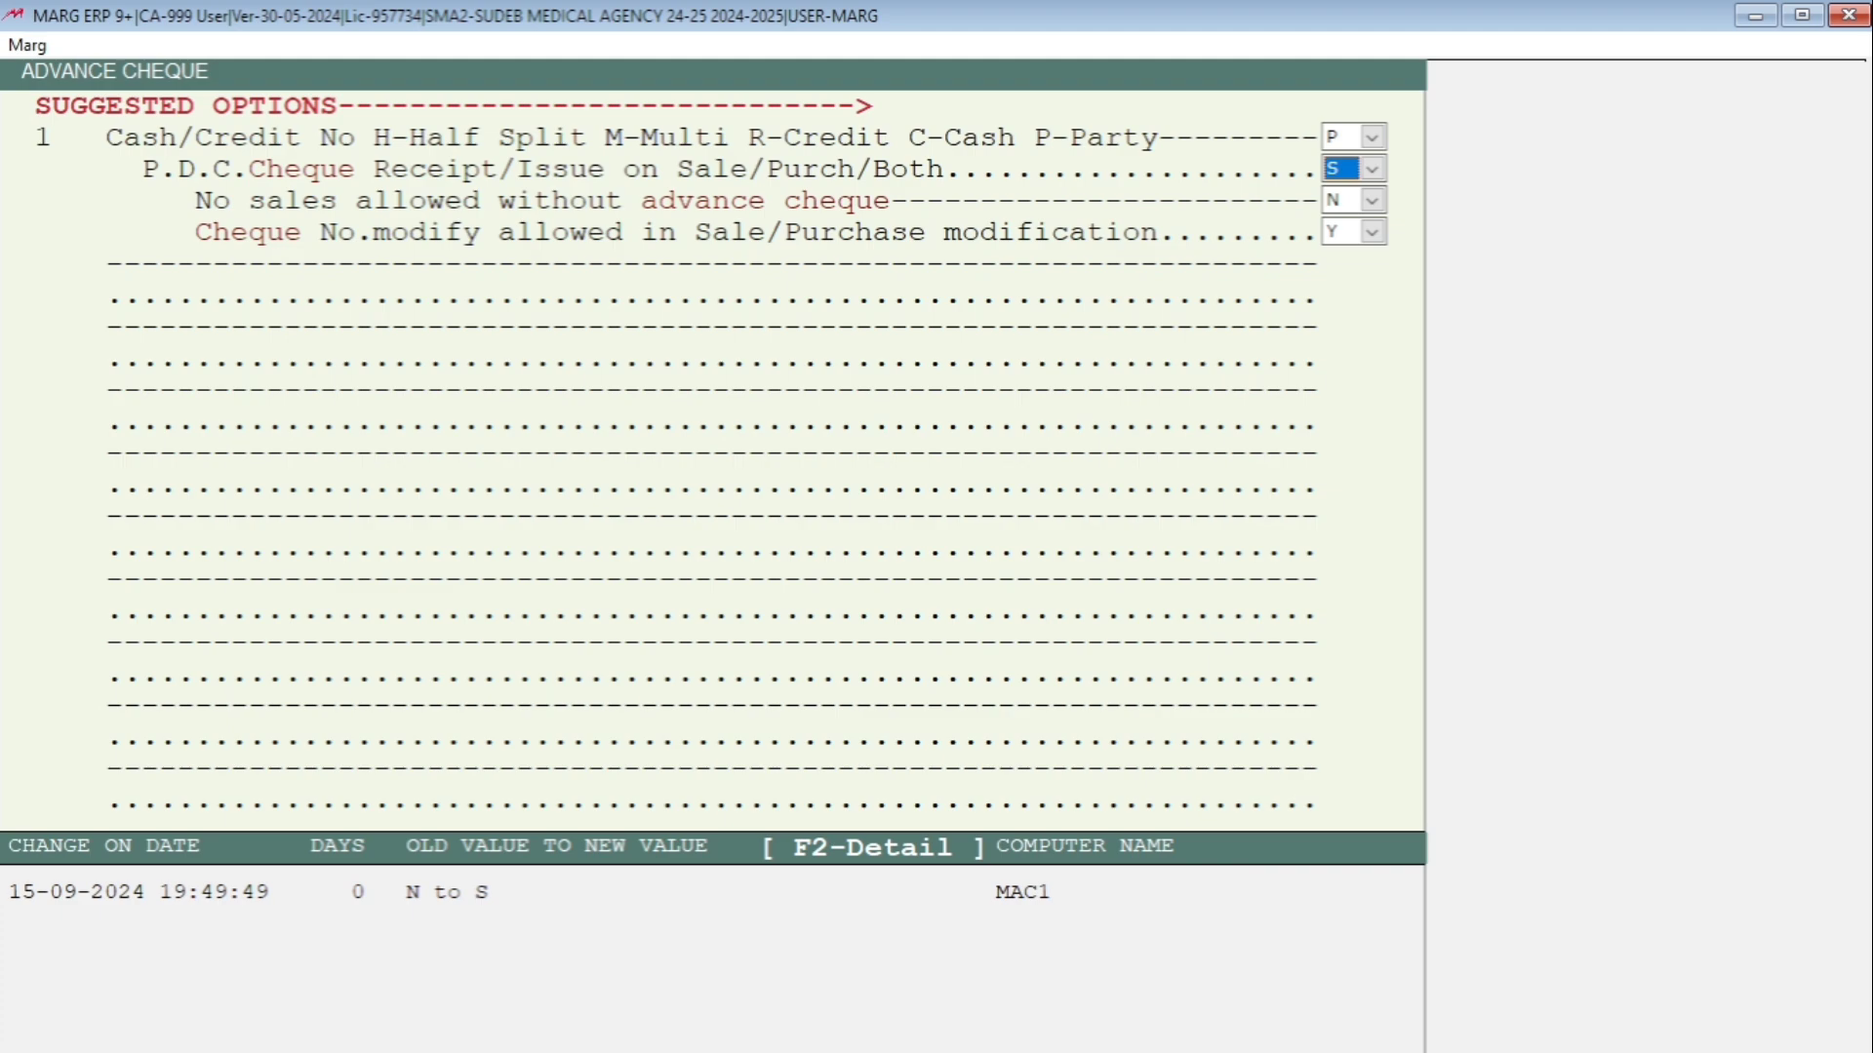
key(Return)
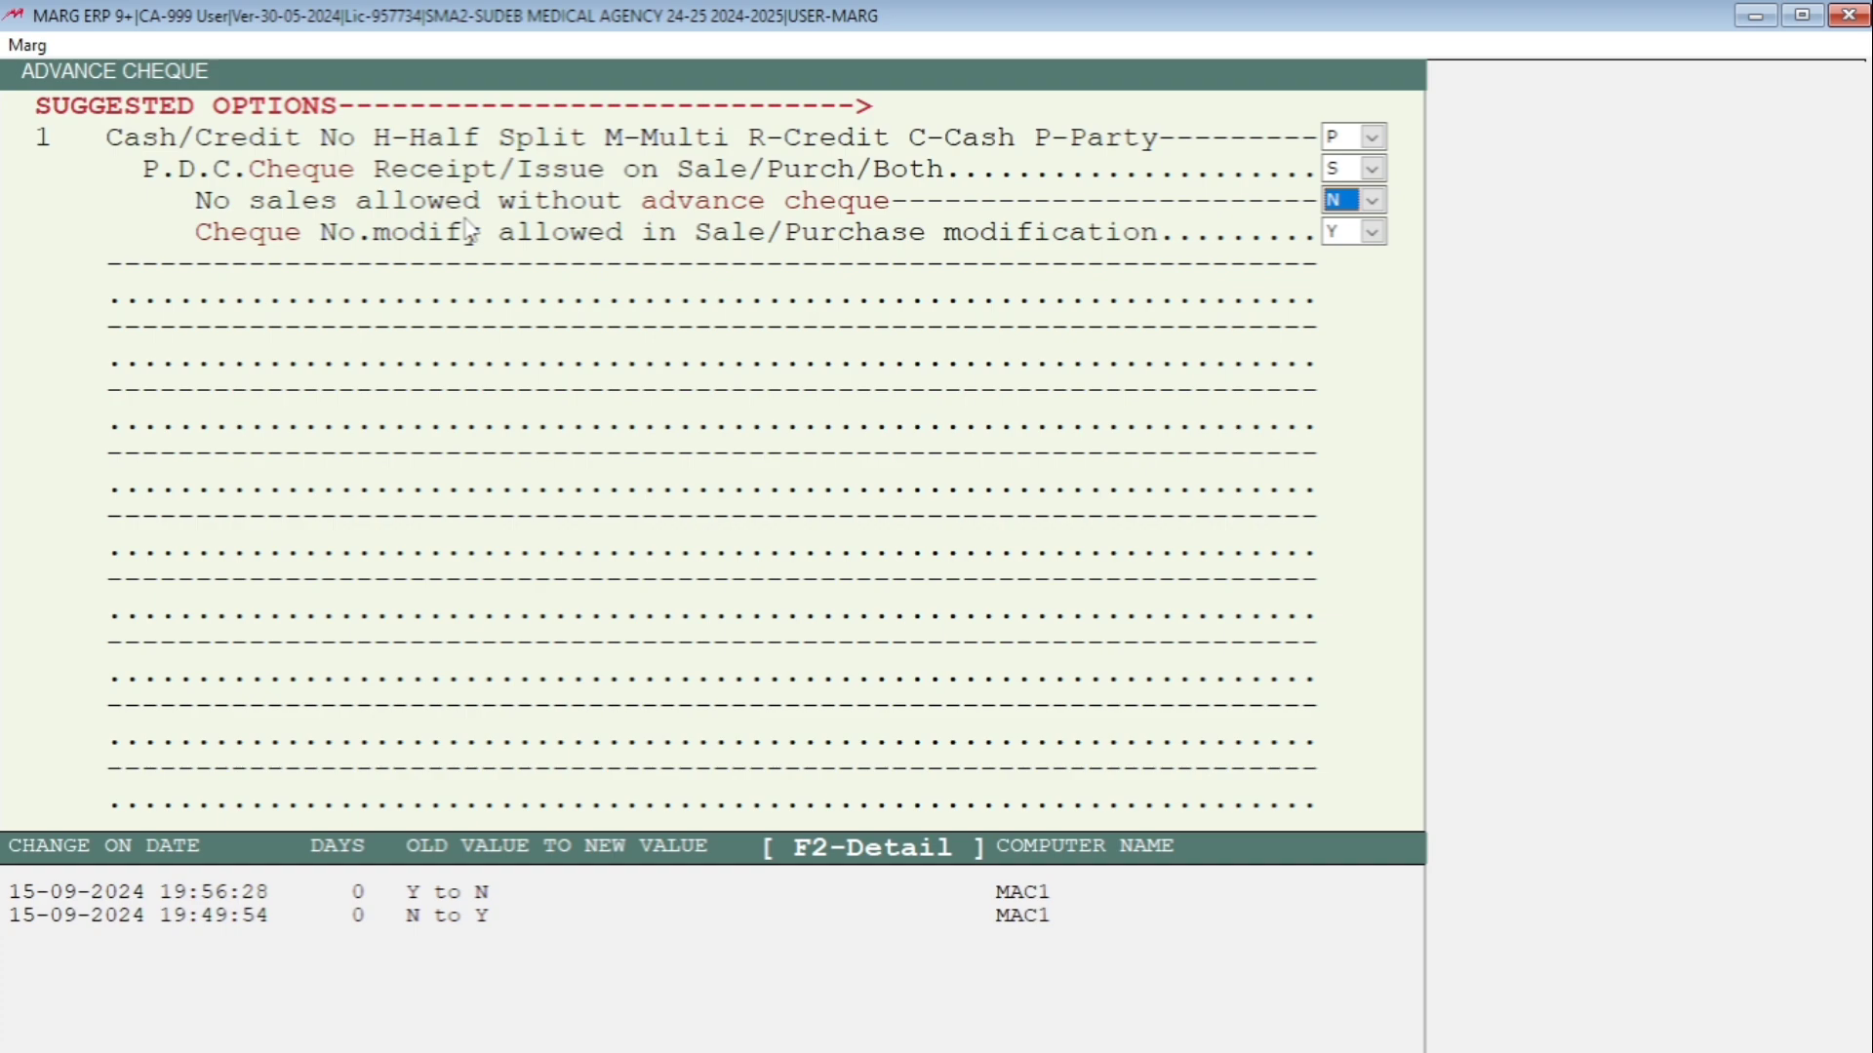
click(1373, 202)
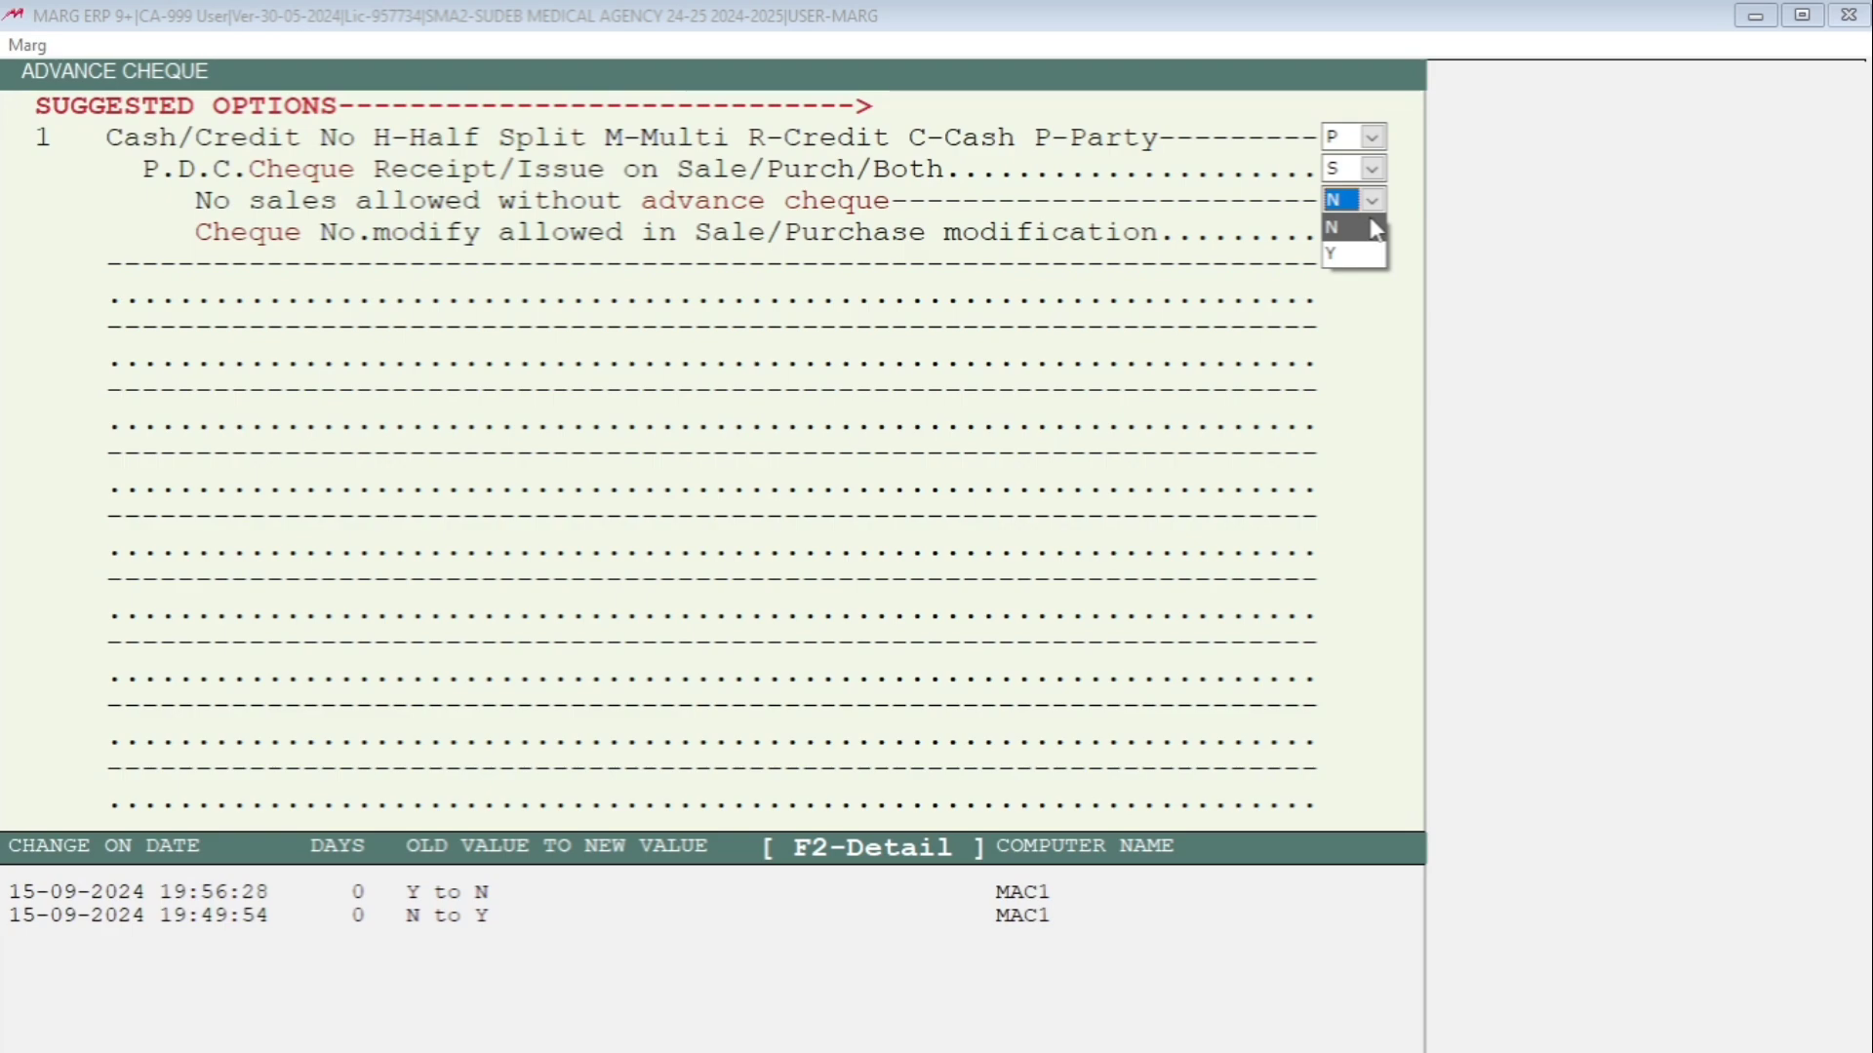
click(1347, 256)
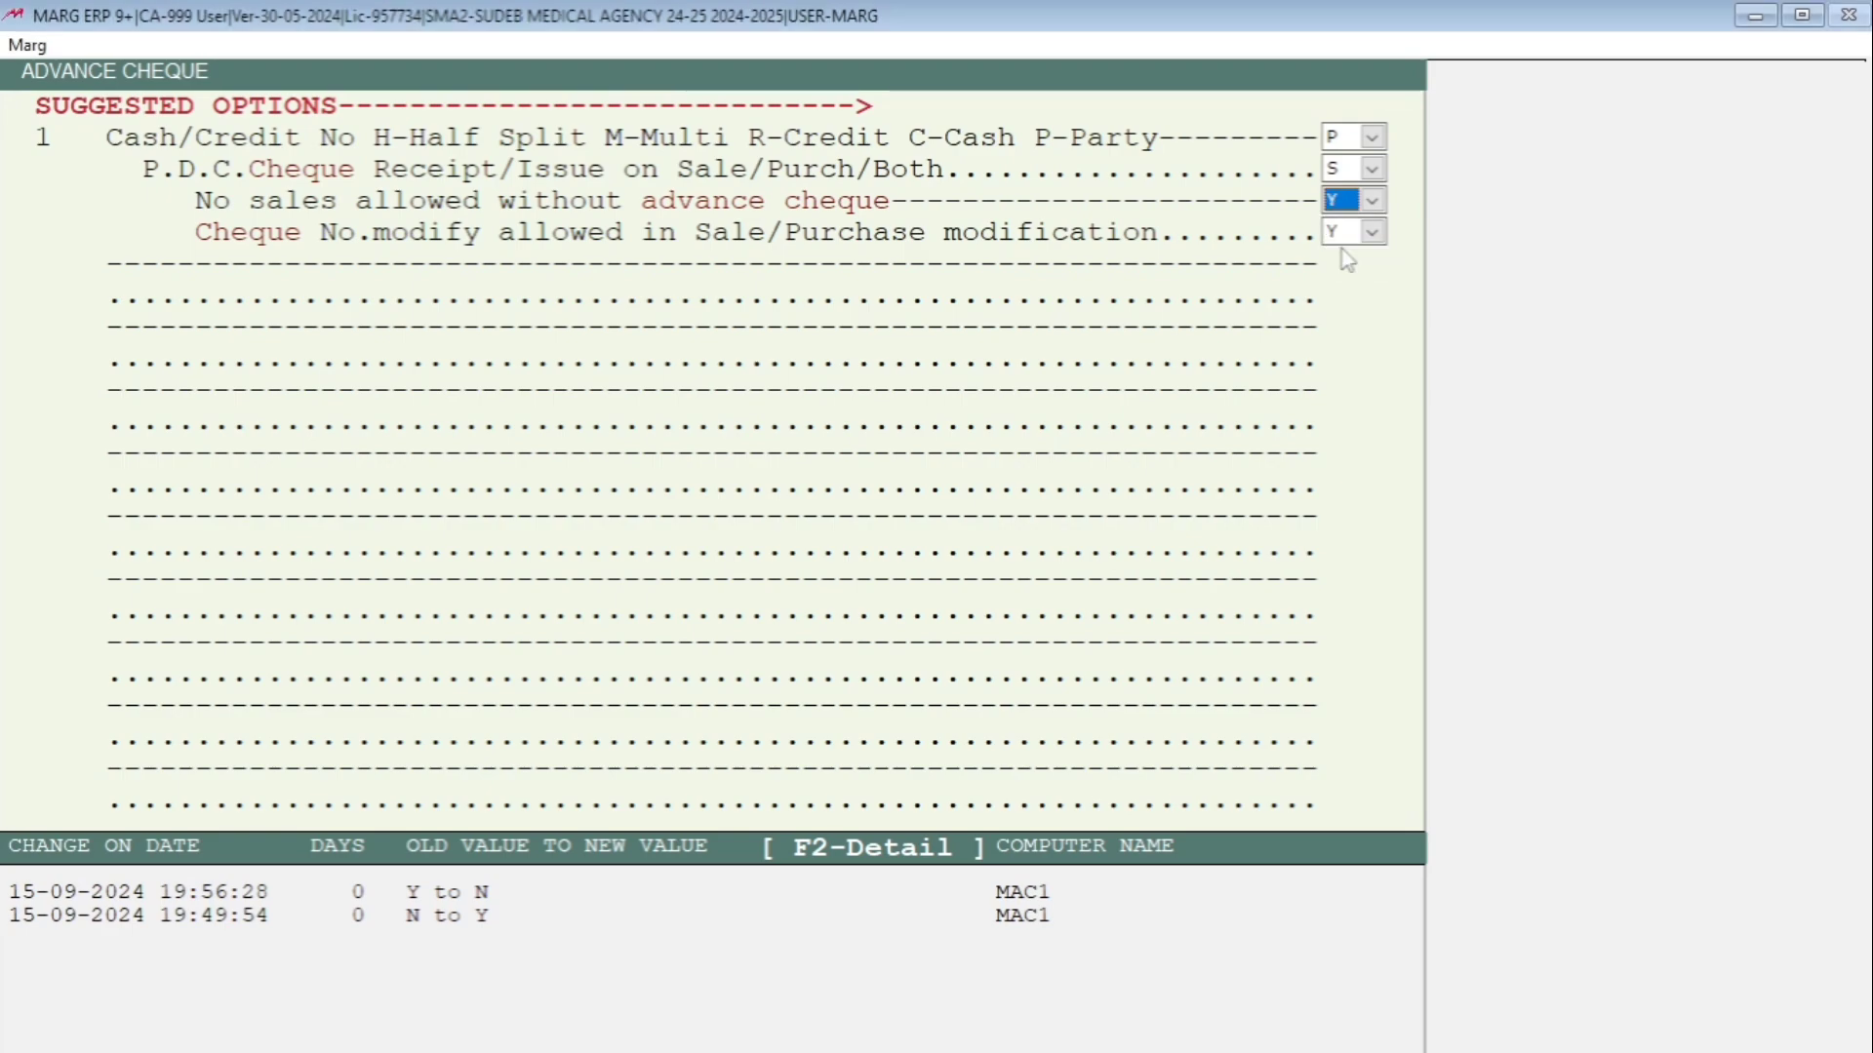
key(Return)
Save the changed advance cheque settings and dismiss the WhatsApp alert.
key(Escape)
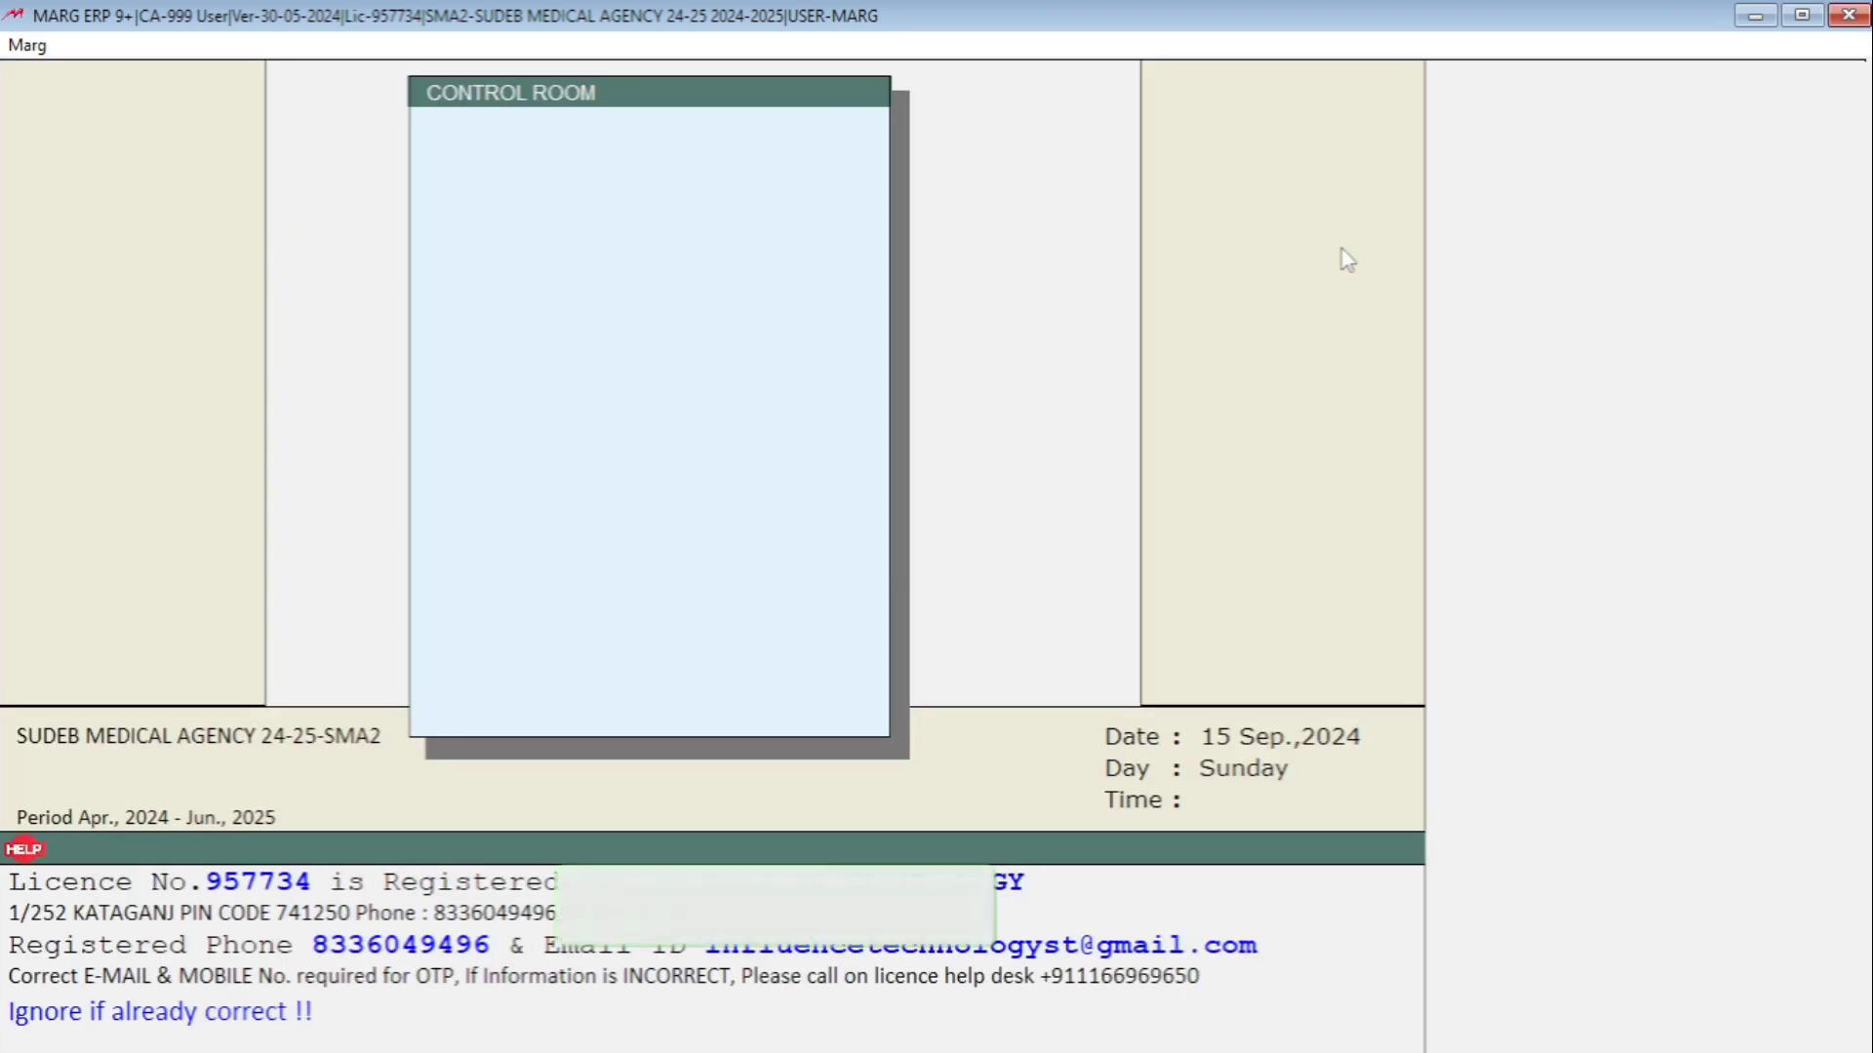
key(Return)
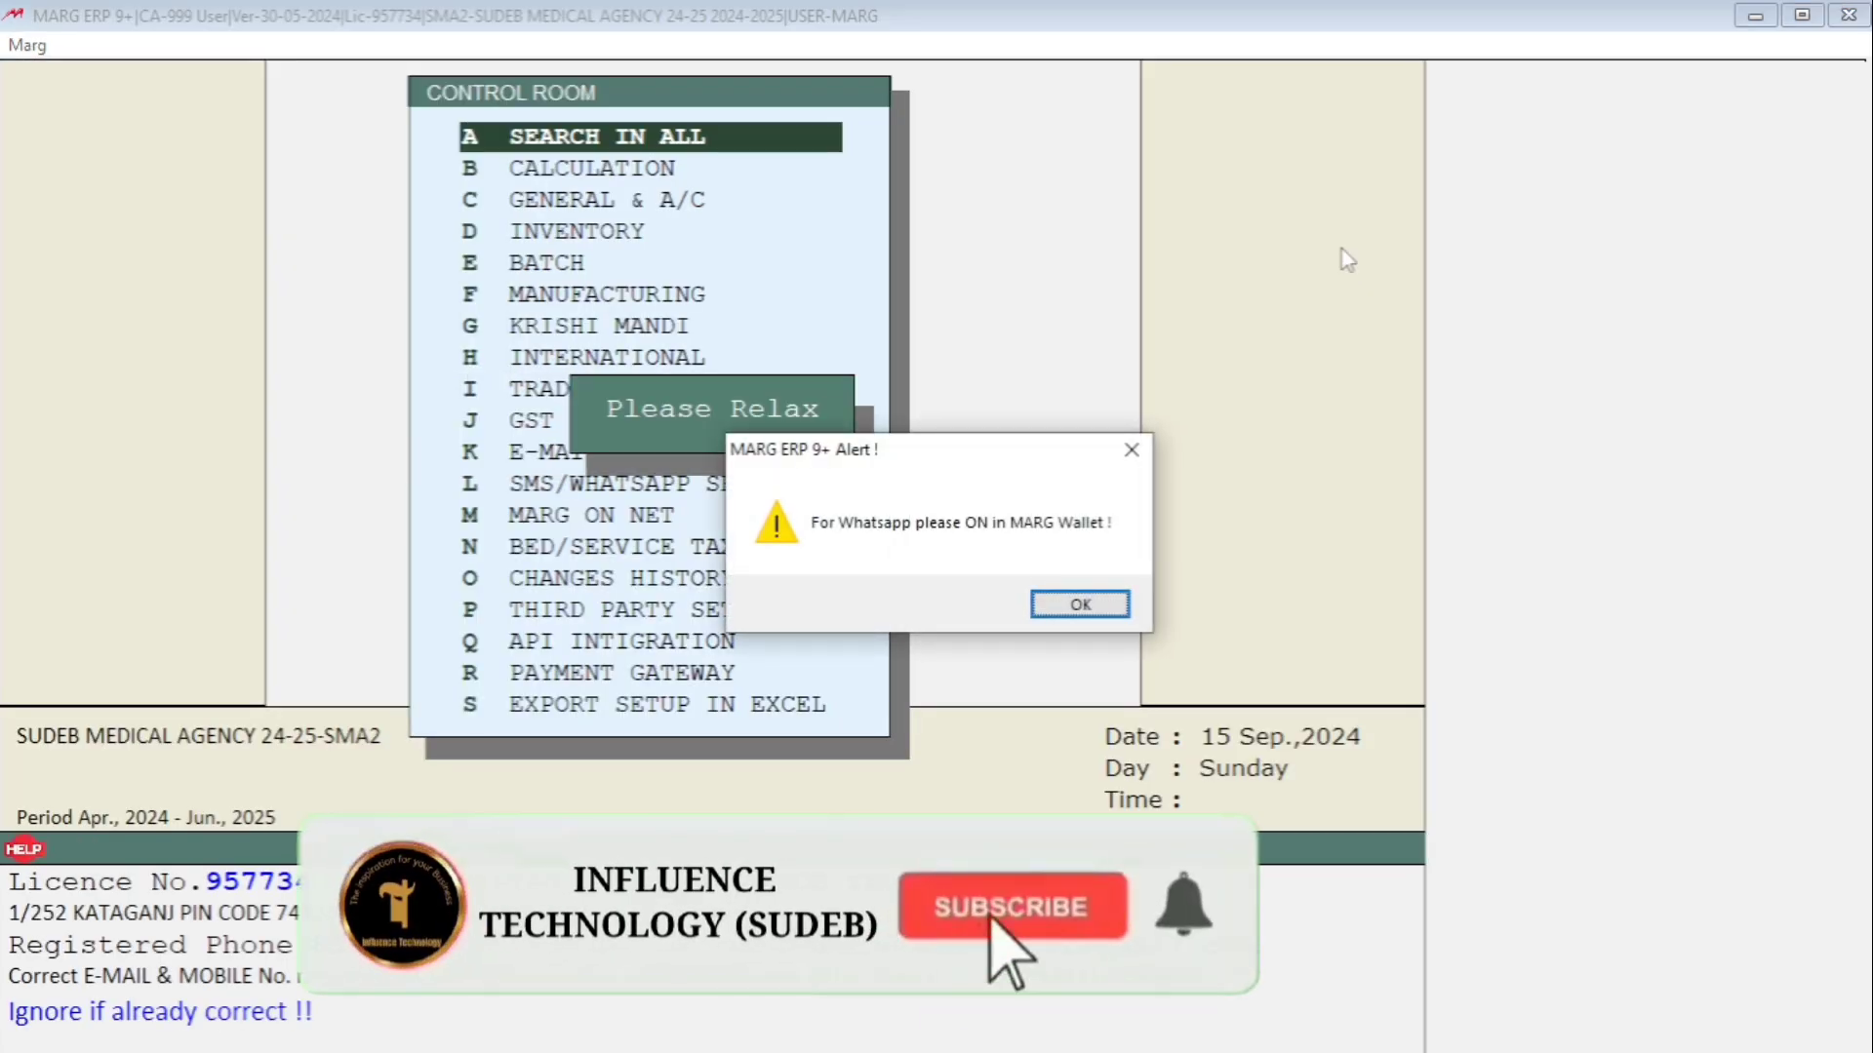
key(Return)
Start a new sale bill for Dutta Medical Agency, closing the PDC popups and reselecting the party.
key(alt)
key(Right)
key(Right)
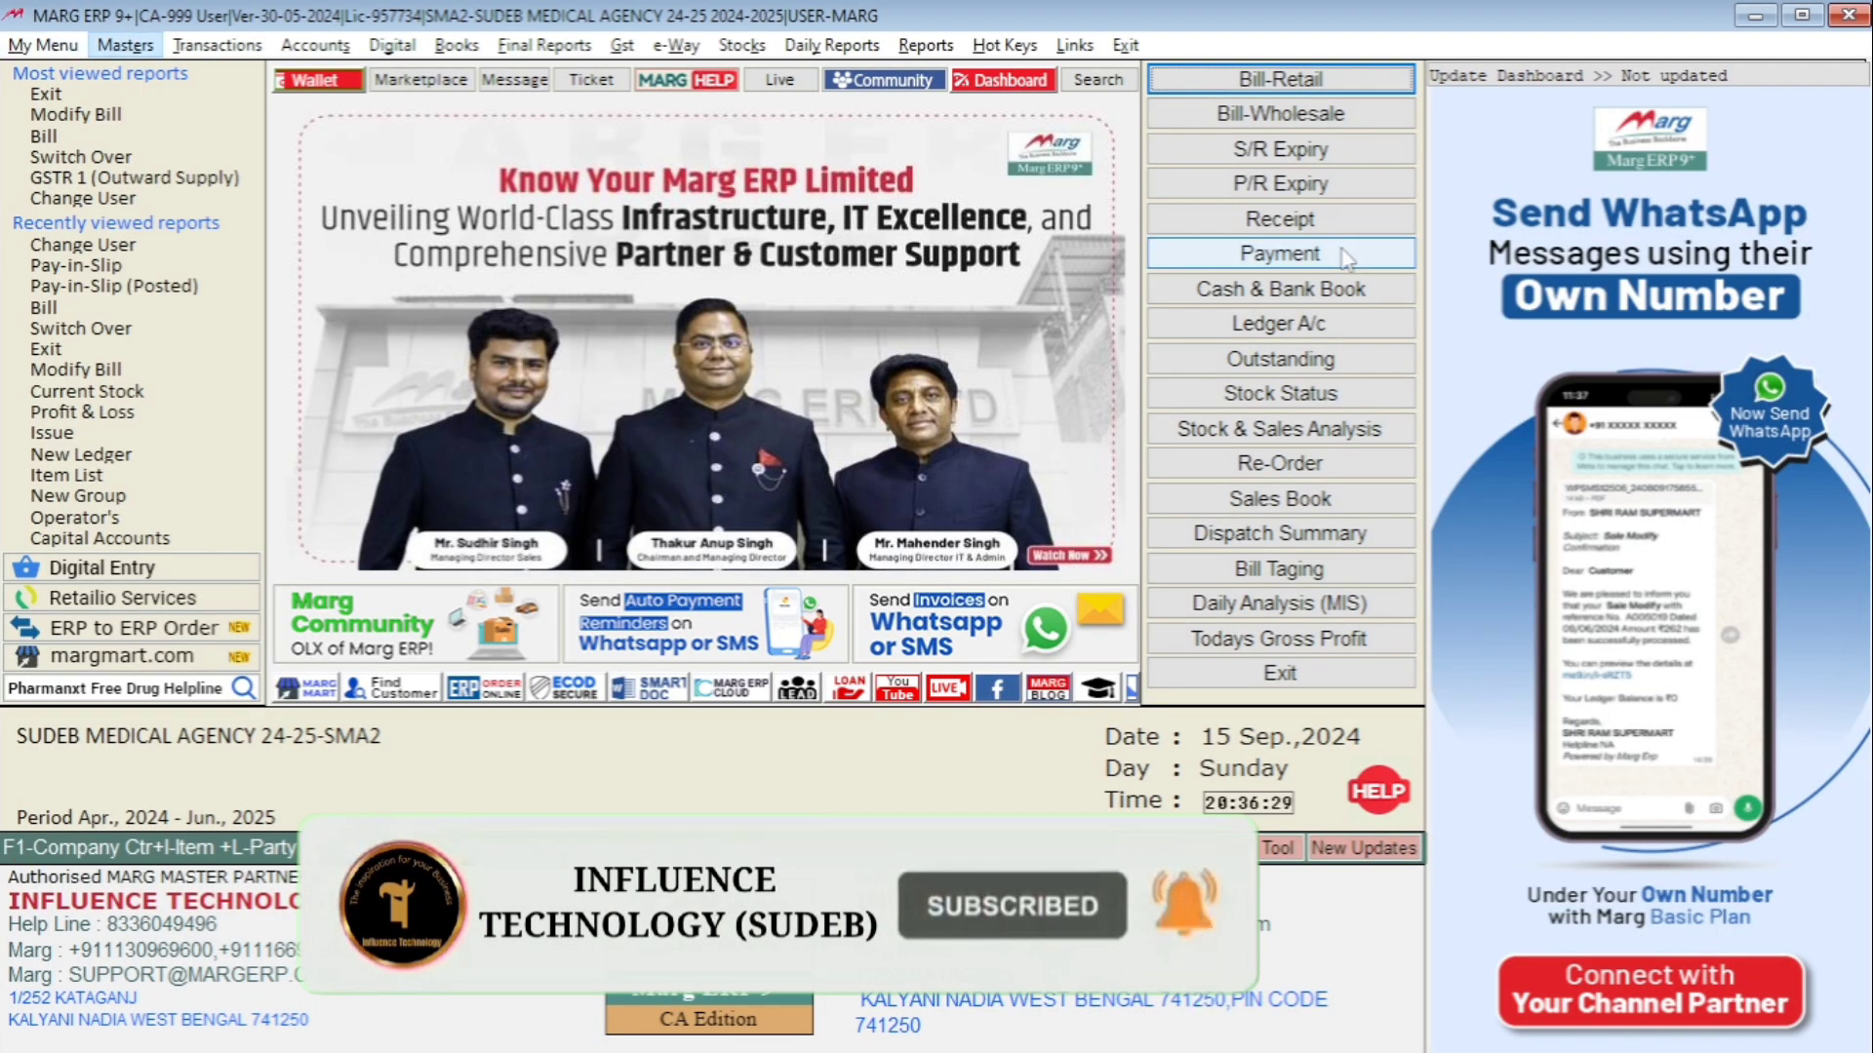
key(Down)
key(Return)
key(Return)
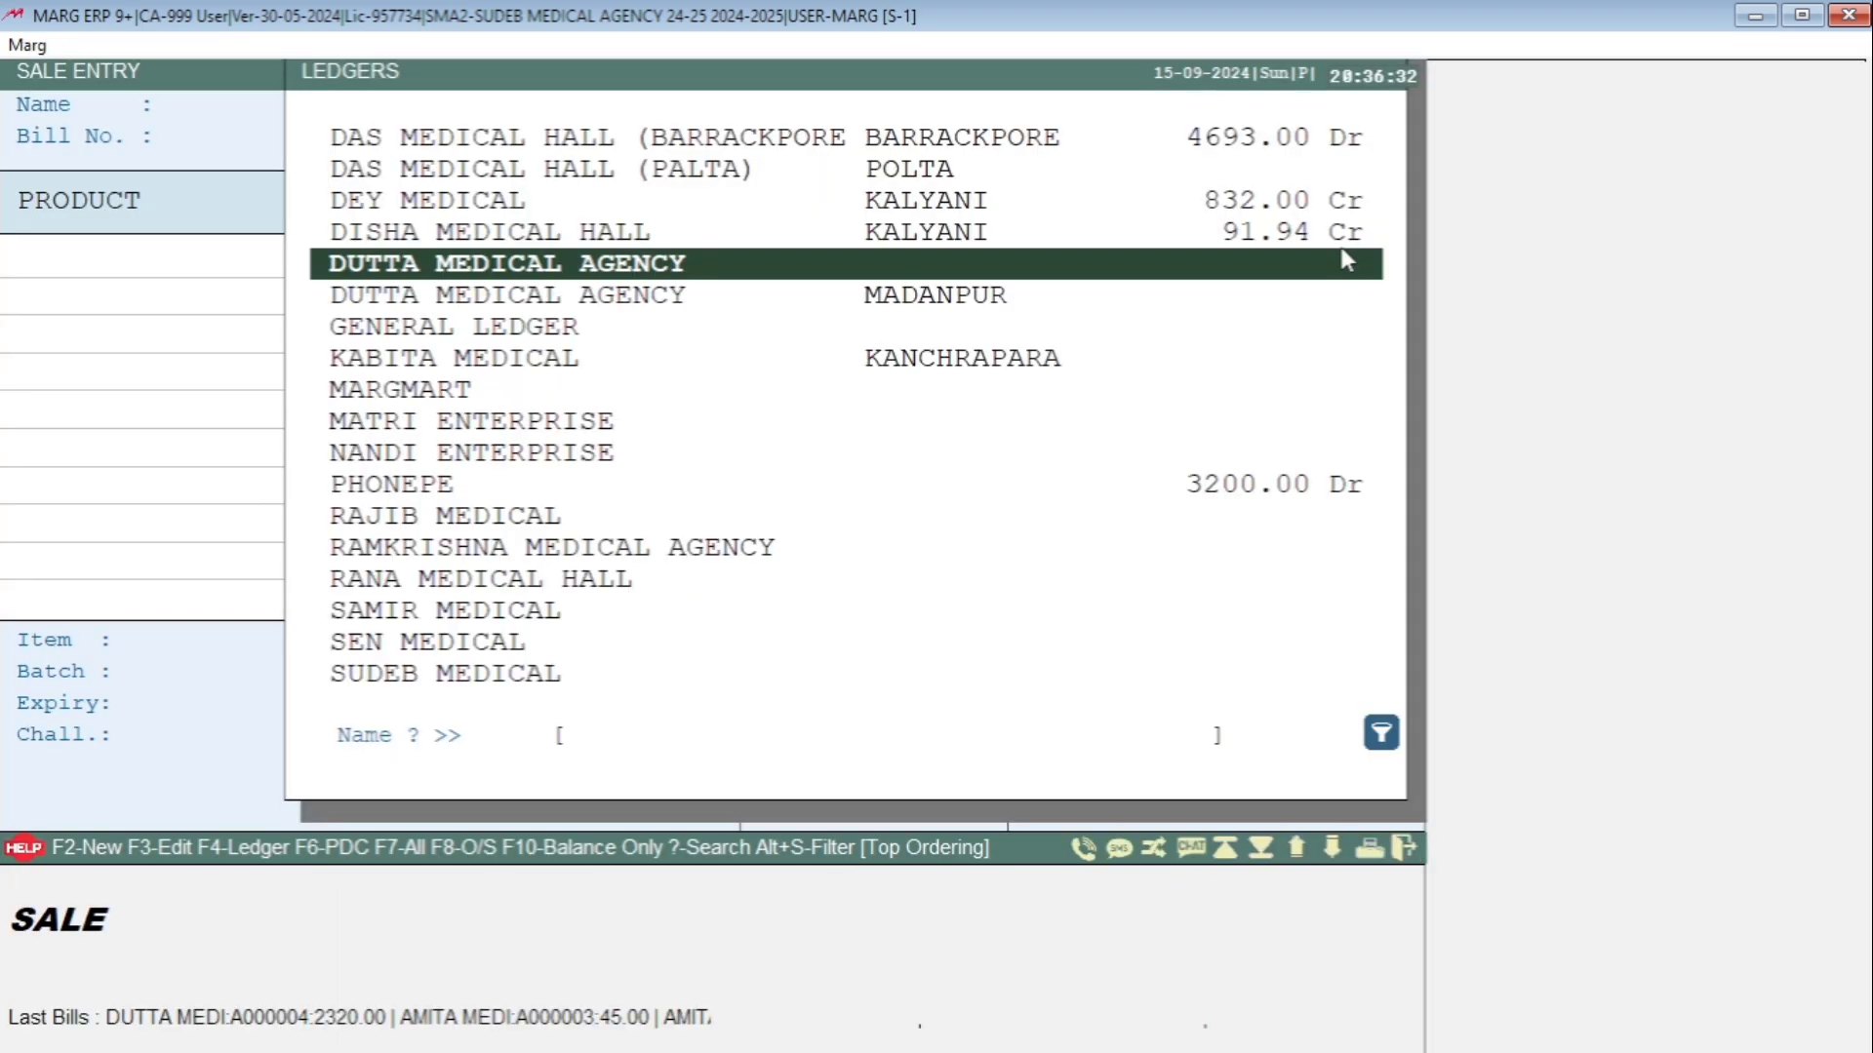
key(Return)
key(Return)
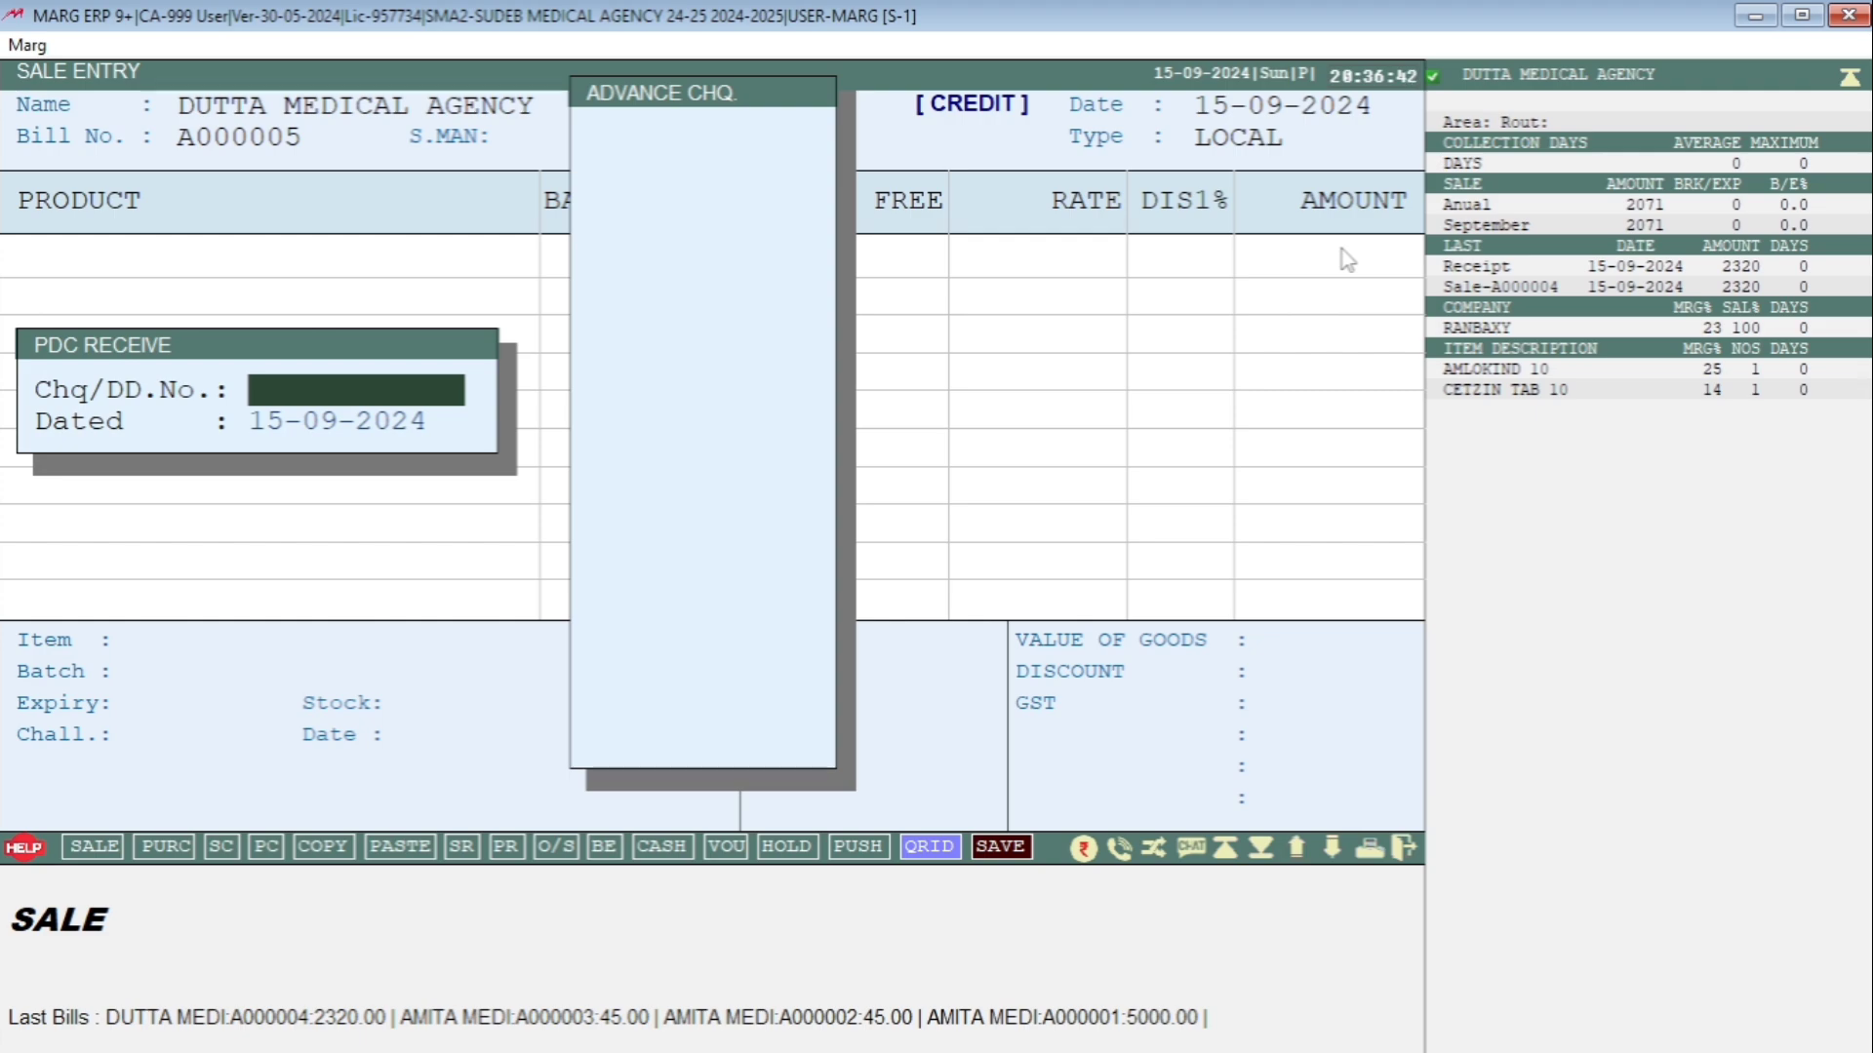
key(Escape)
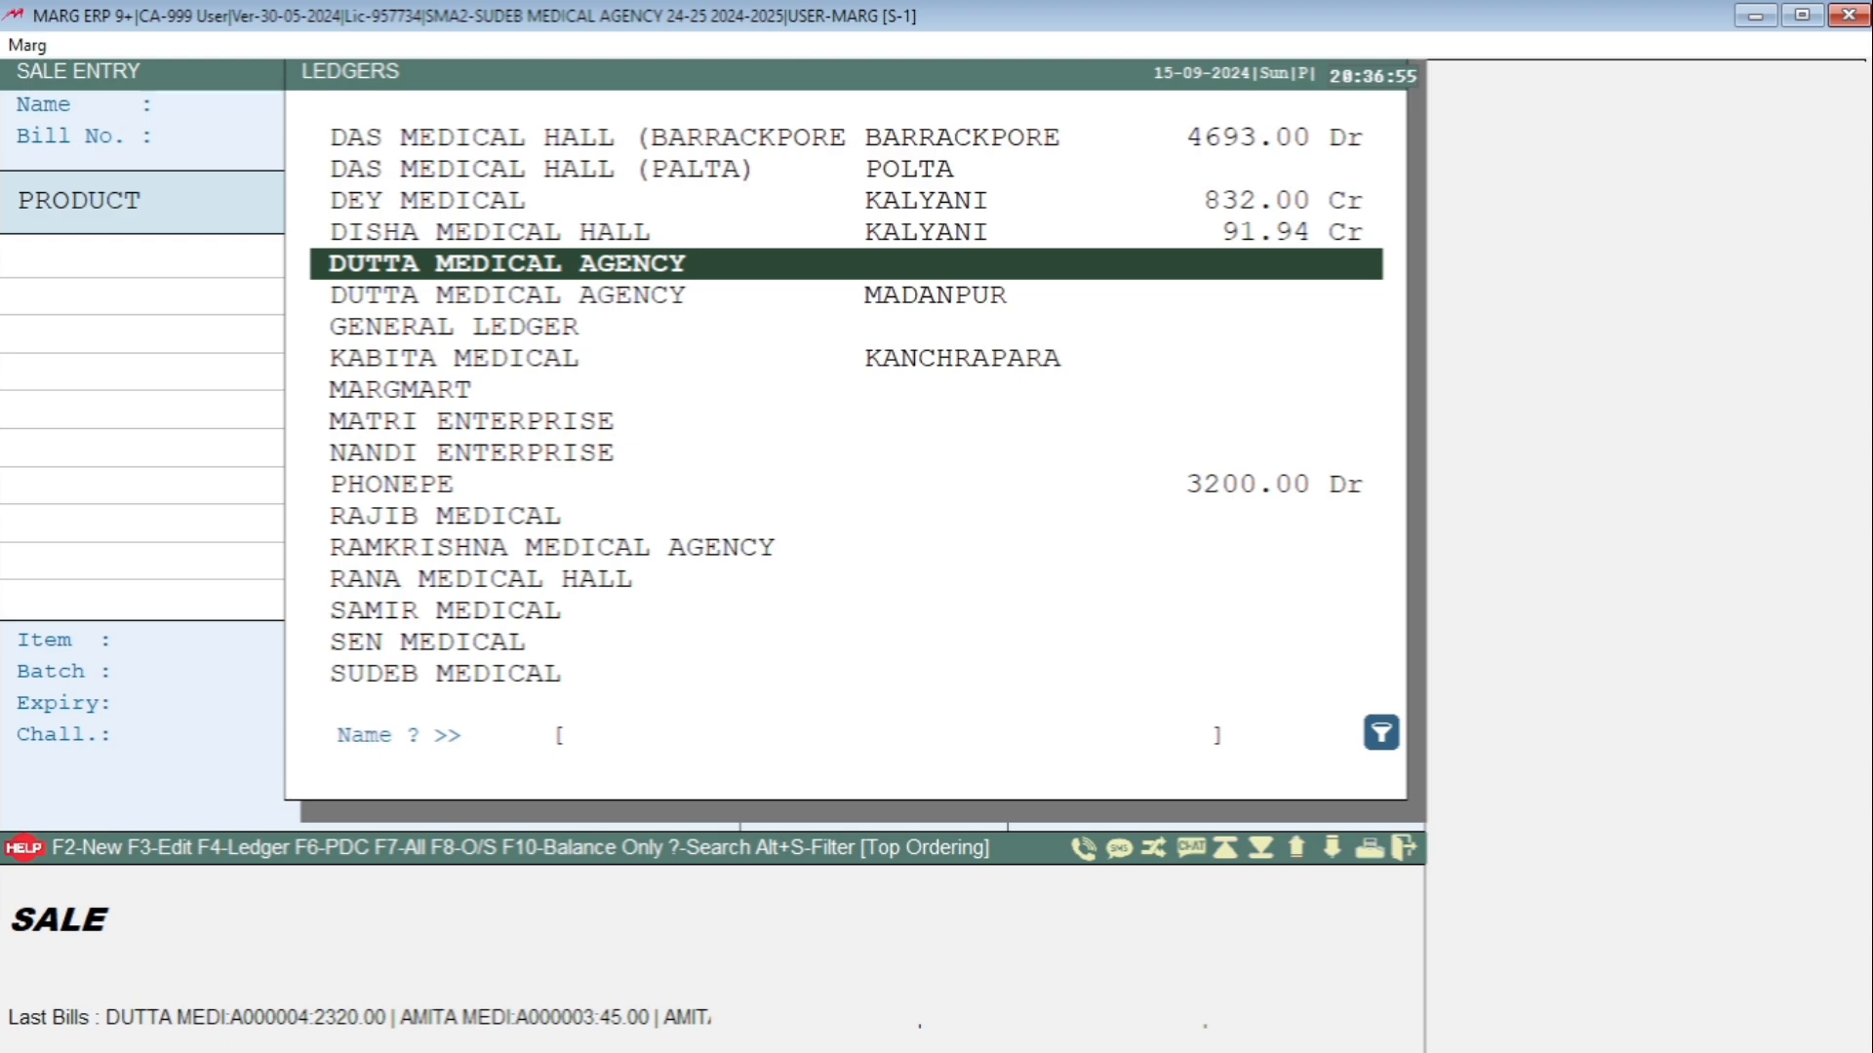
key(Return)
key(Return)
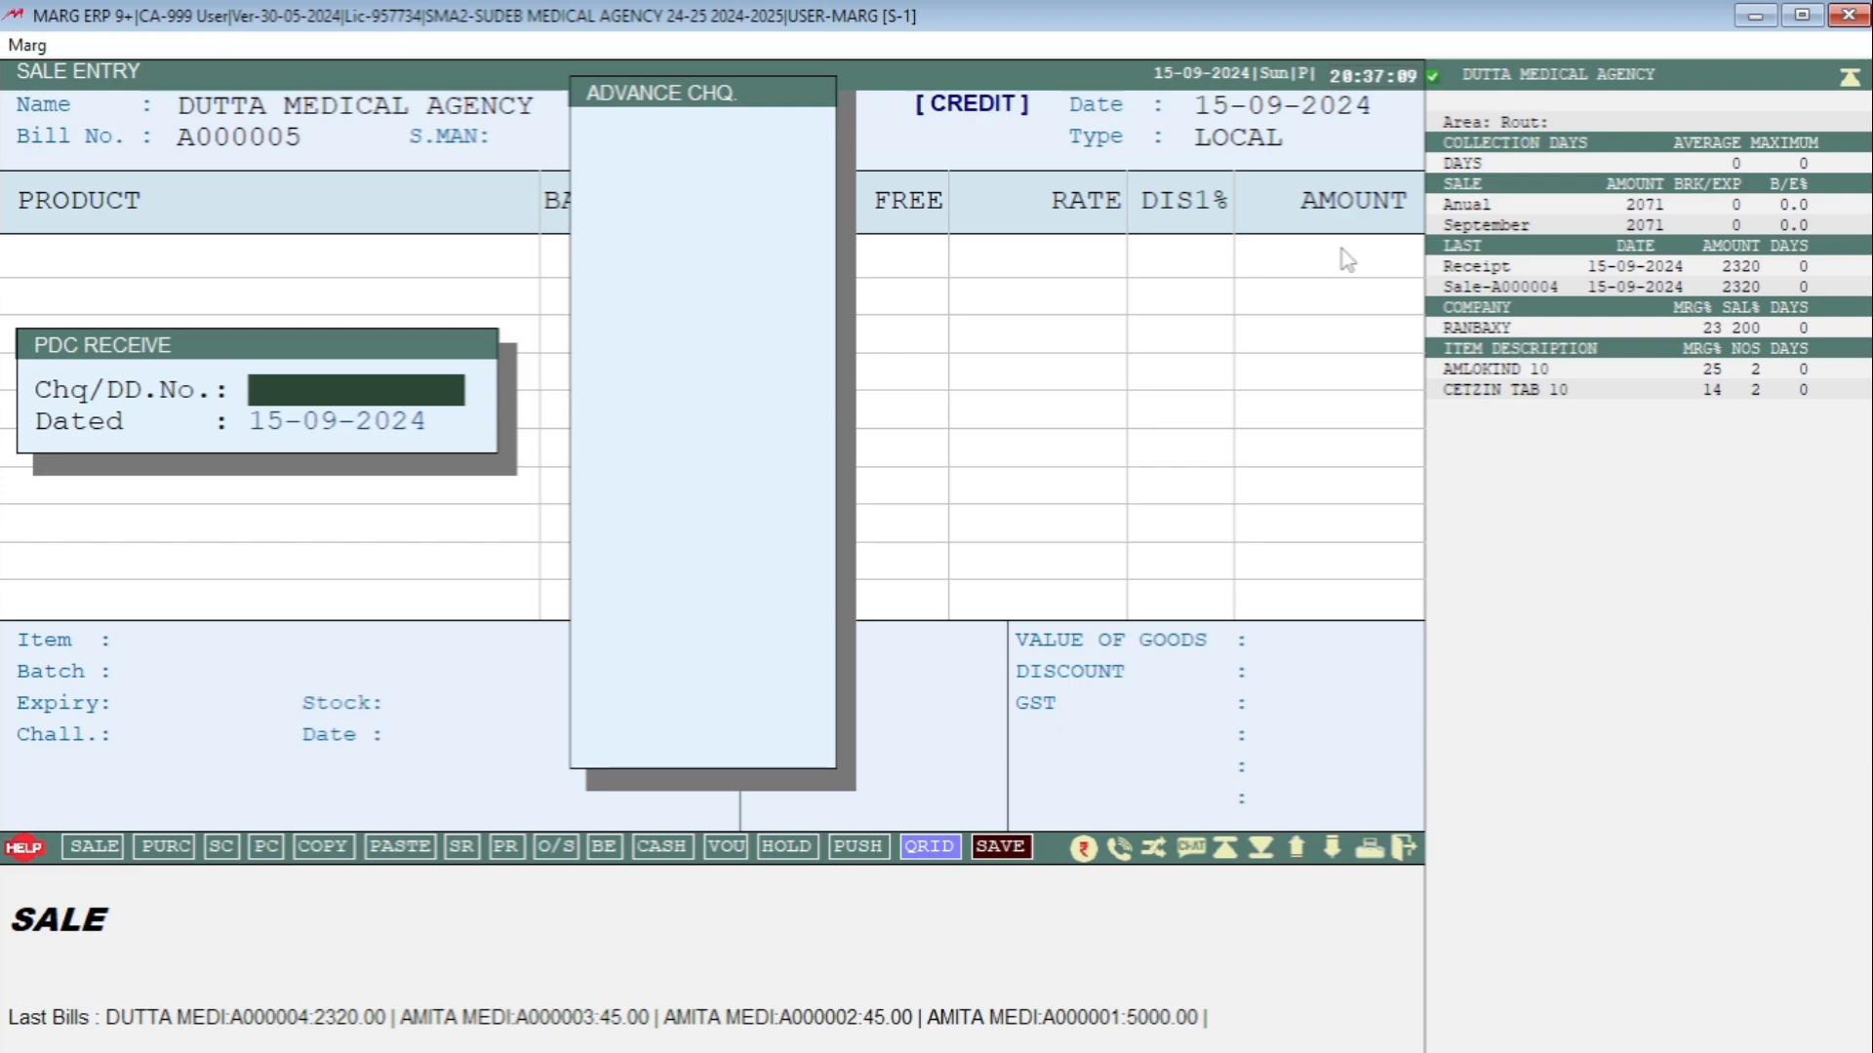
Abandon the empty sale entry and search the Control Room settings for ADVANCE CHEQUE.
key(Escape)
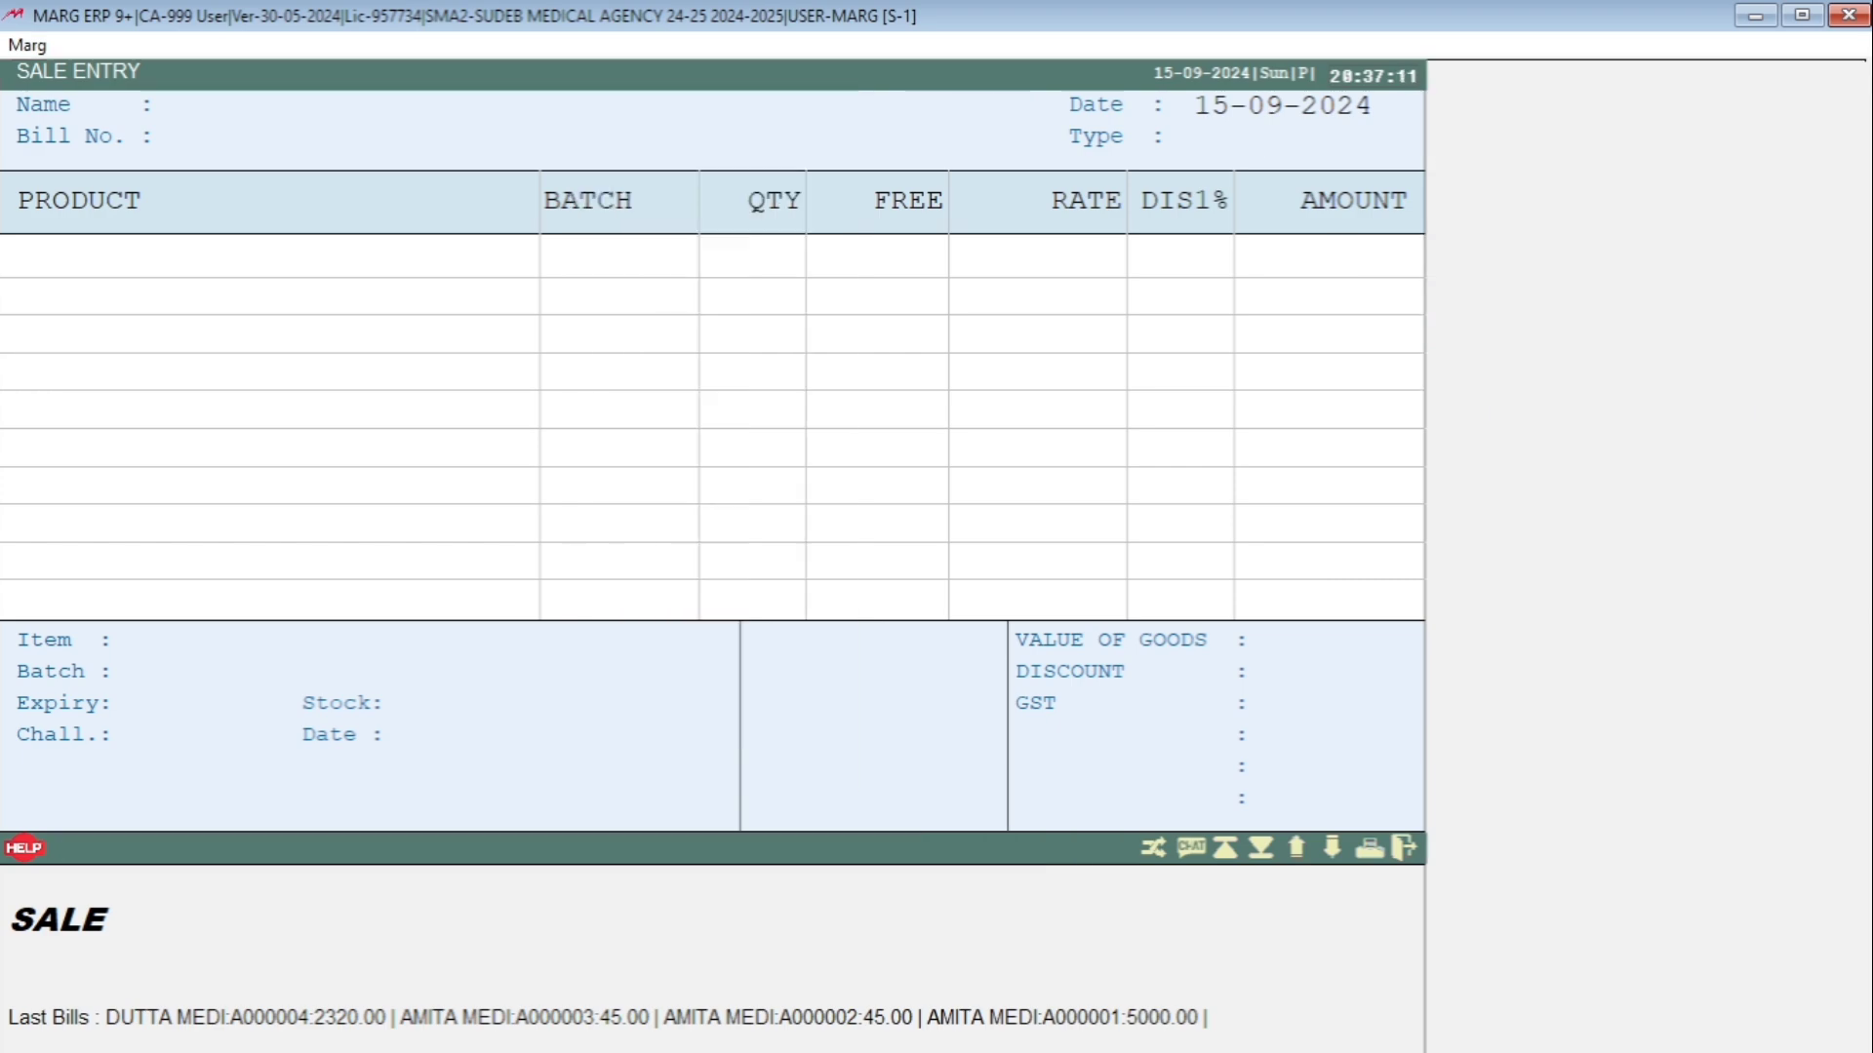
key(Escape)
key(Escape)
key(alt)
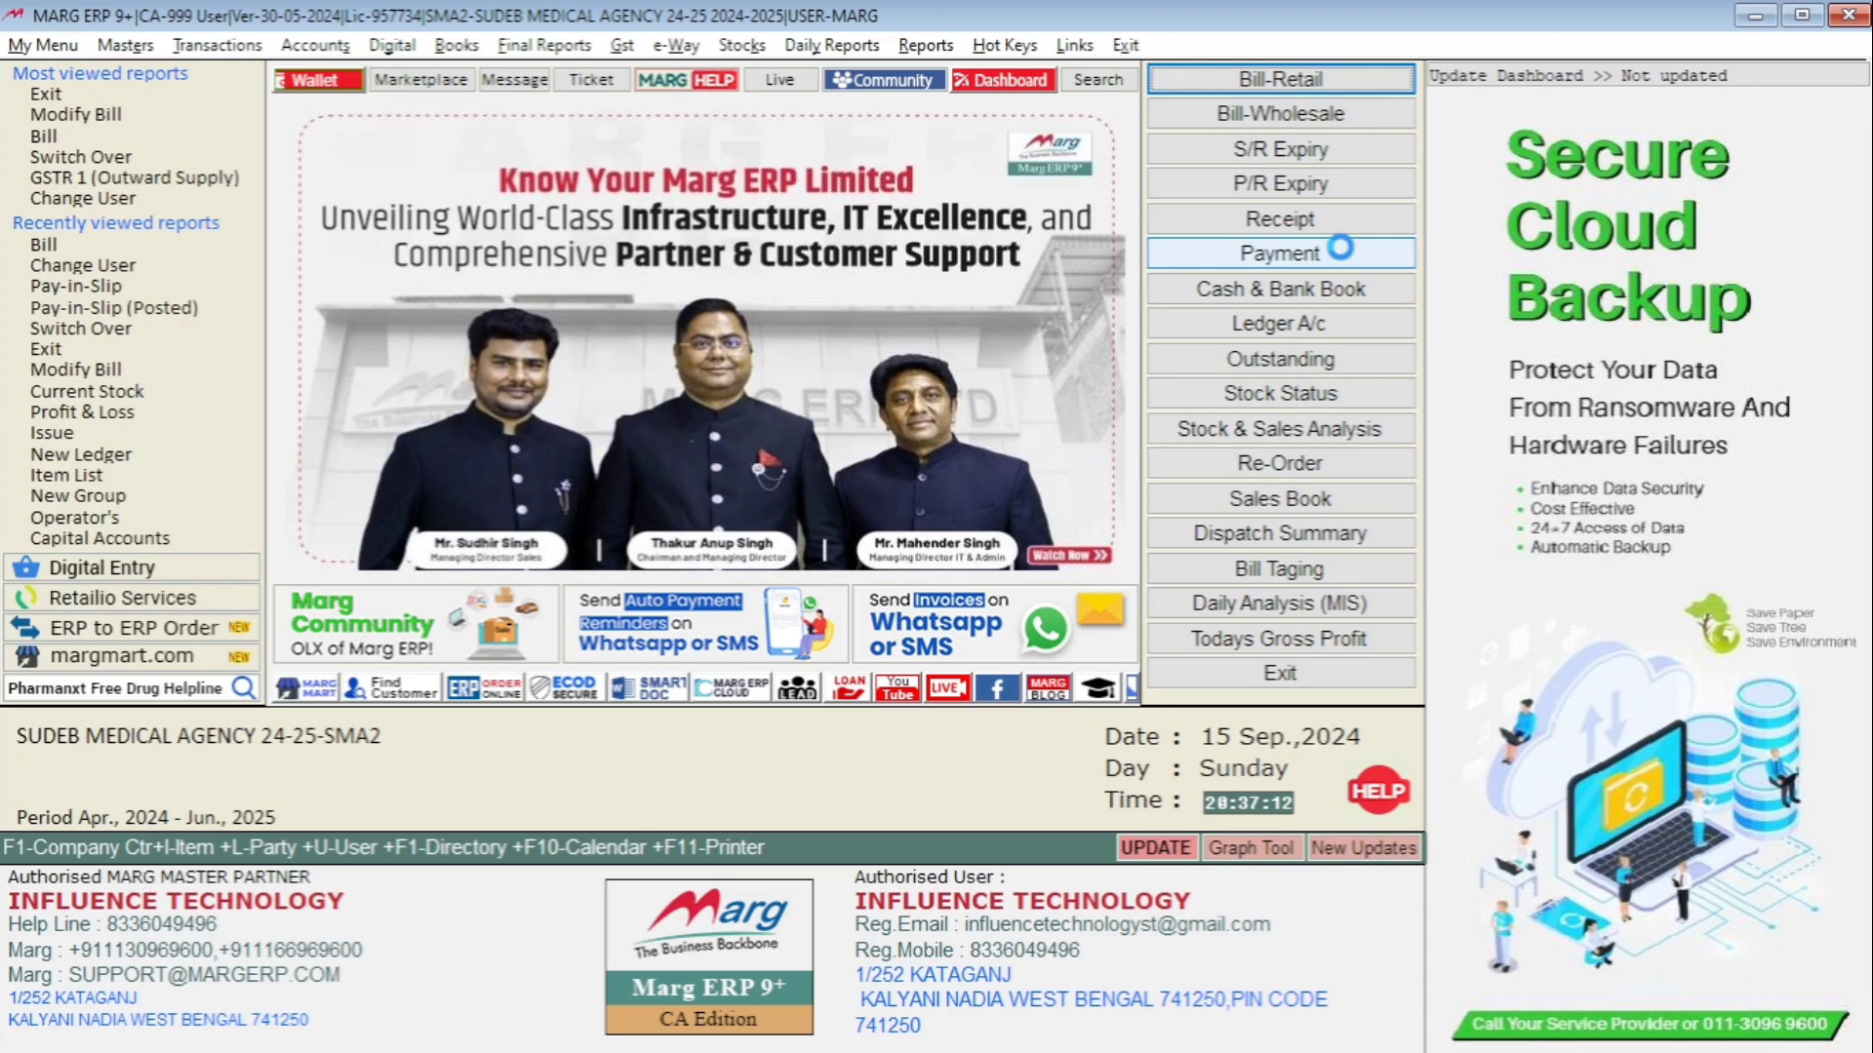
key(Right)
key(Down)
key(Up)
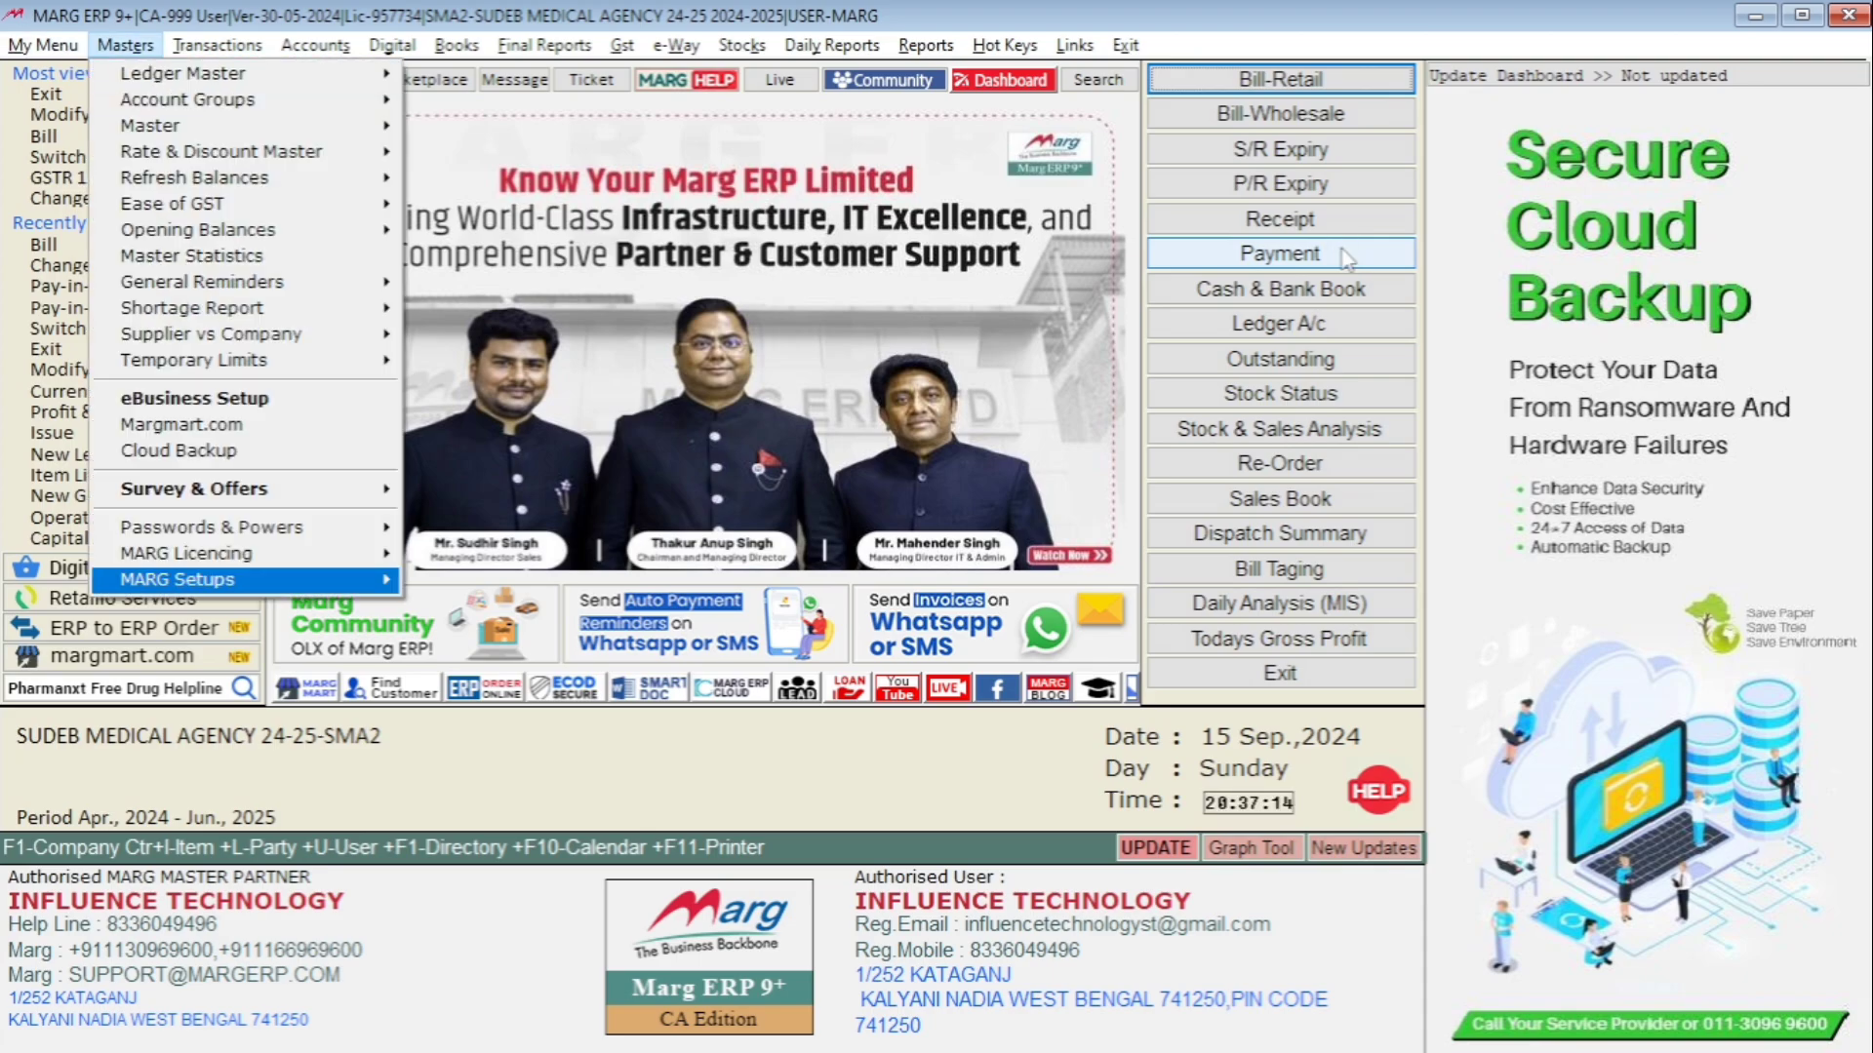
key(Right)
key(Return)
key(Return)
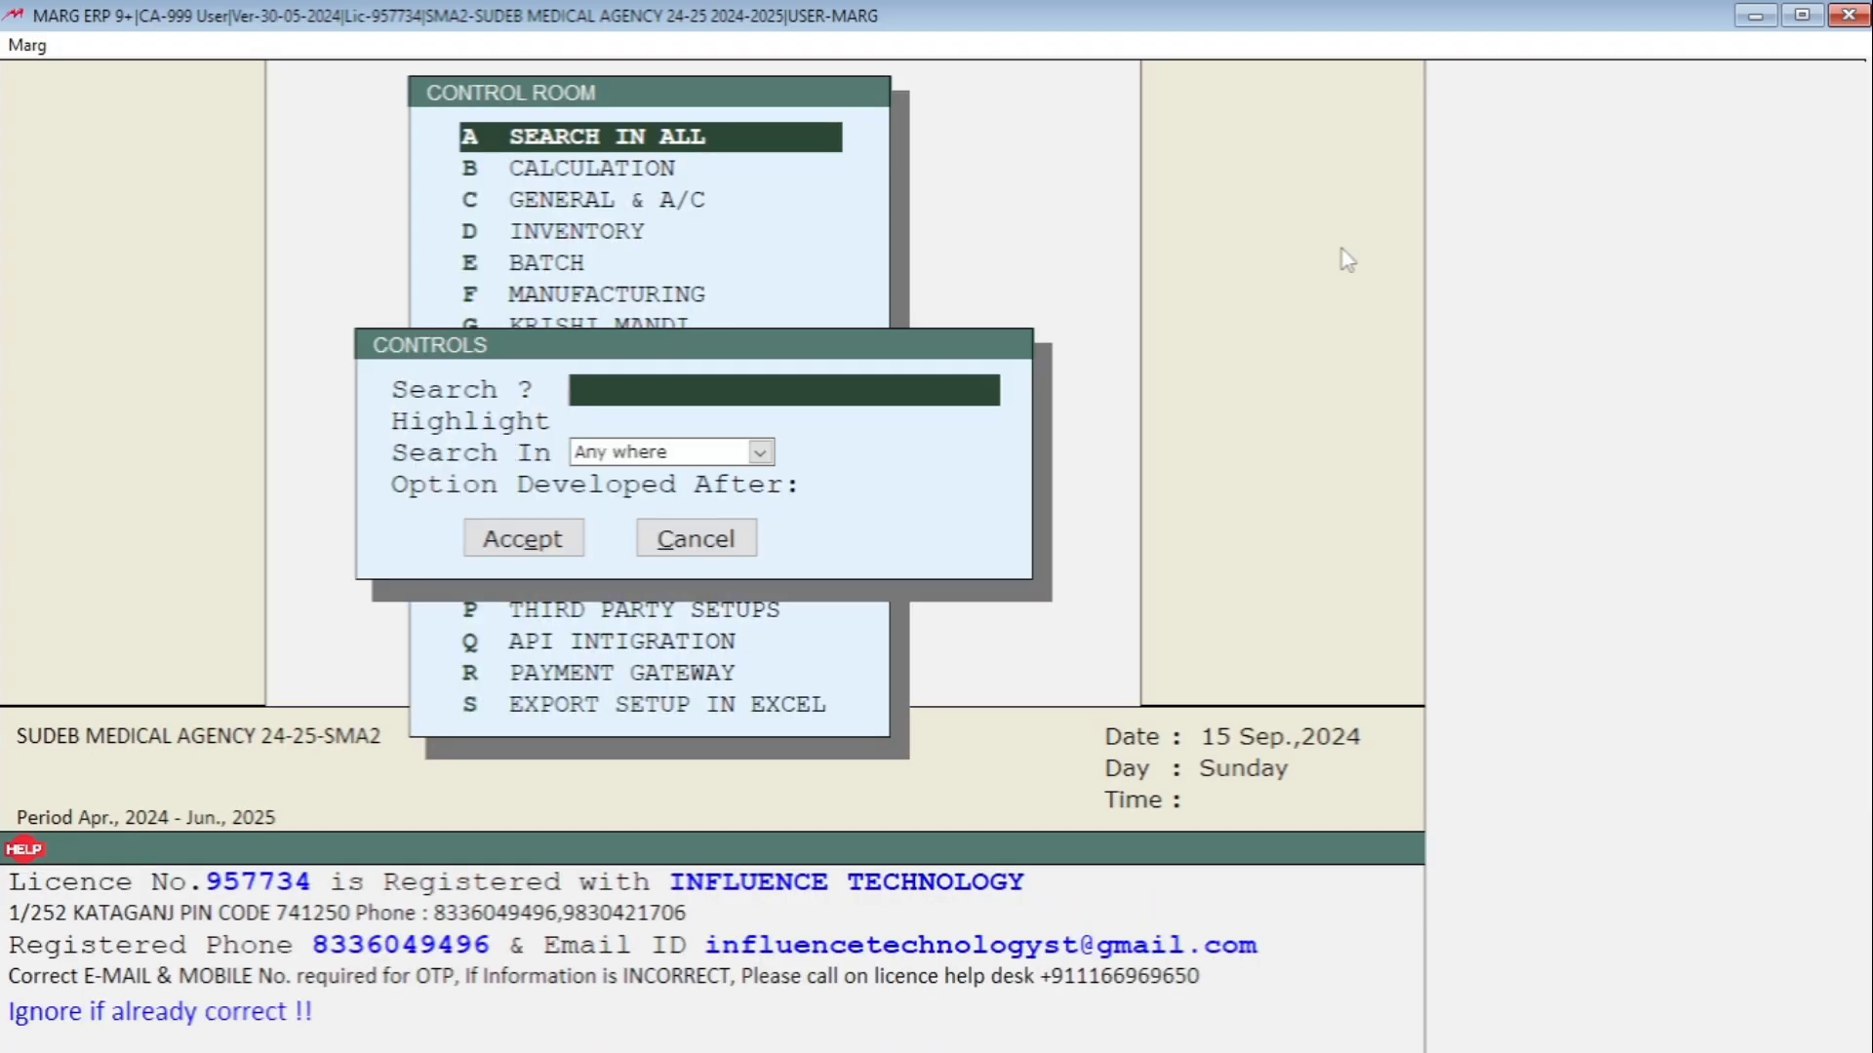
text(ADVANCE CH)
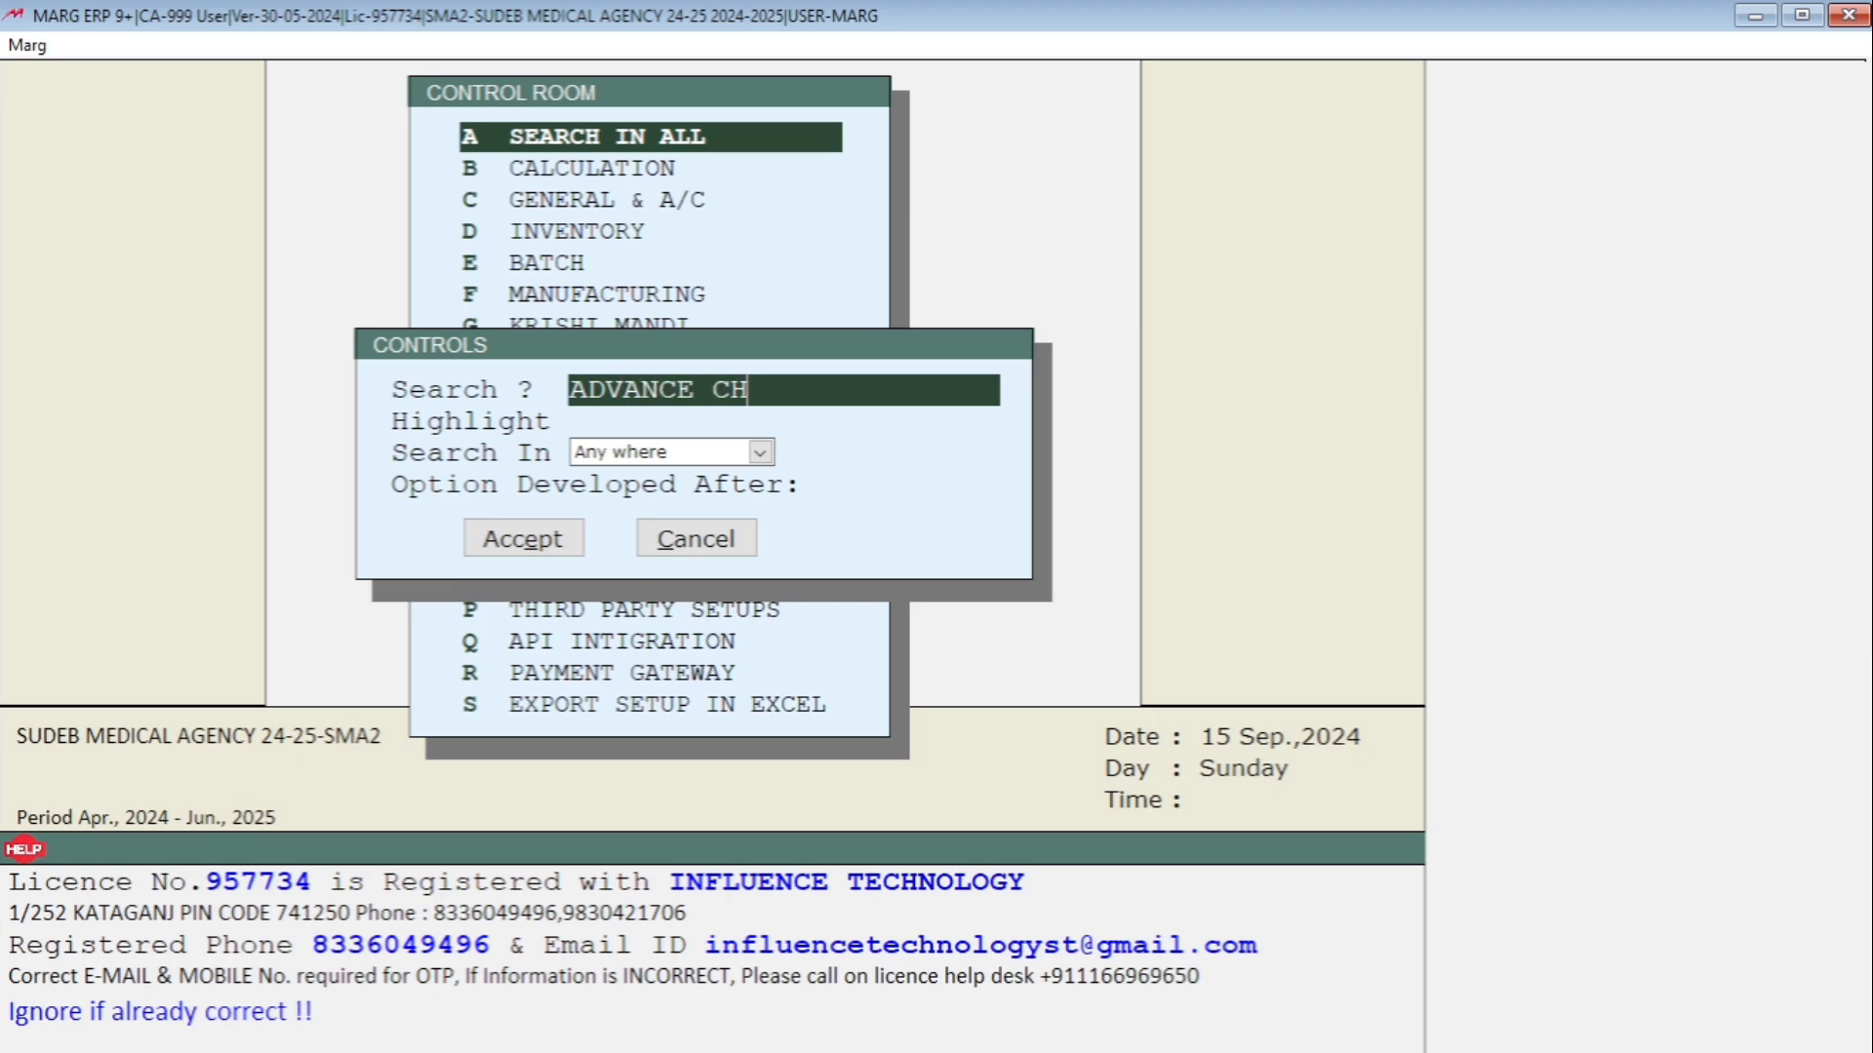
text(EQUE)
Set 'No sales allowed without advance cheque' to N and save the setting.
key(Return)
key(Return)
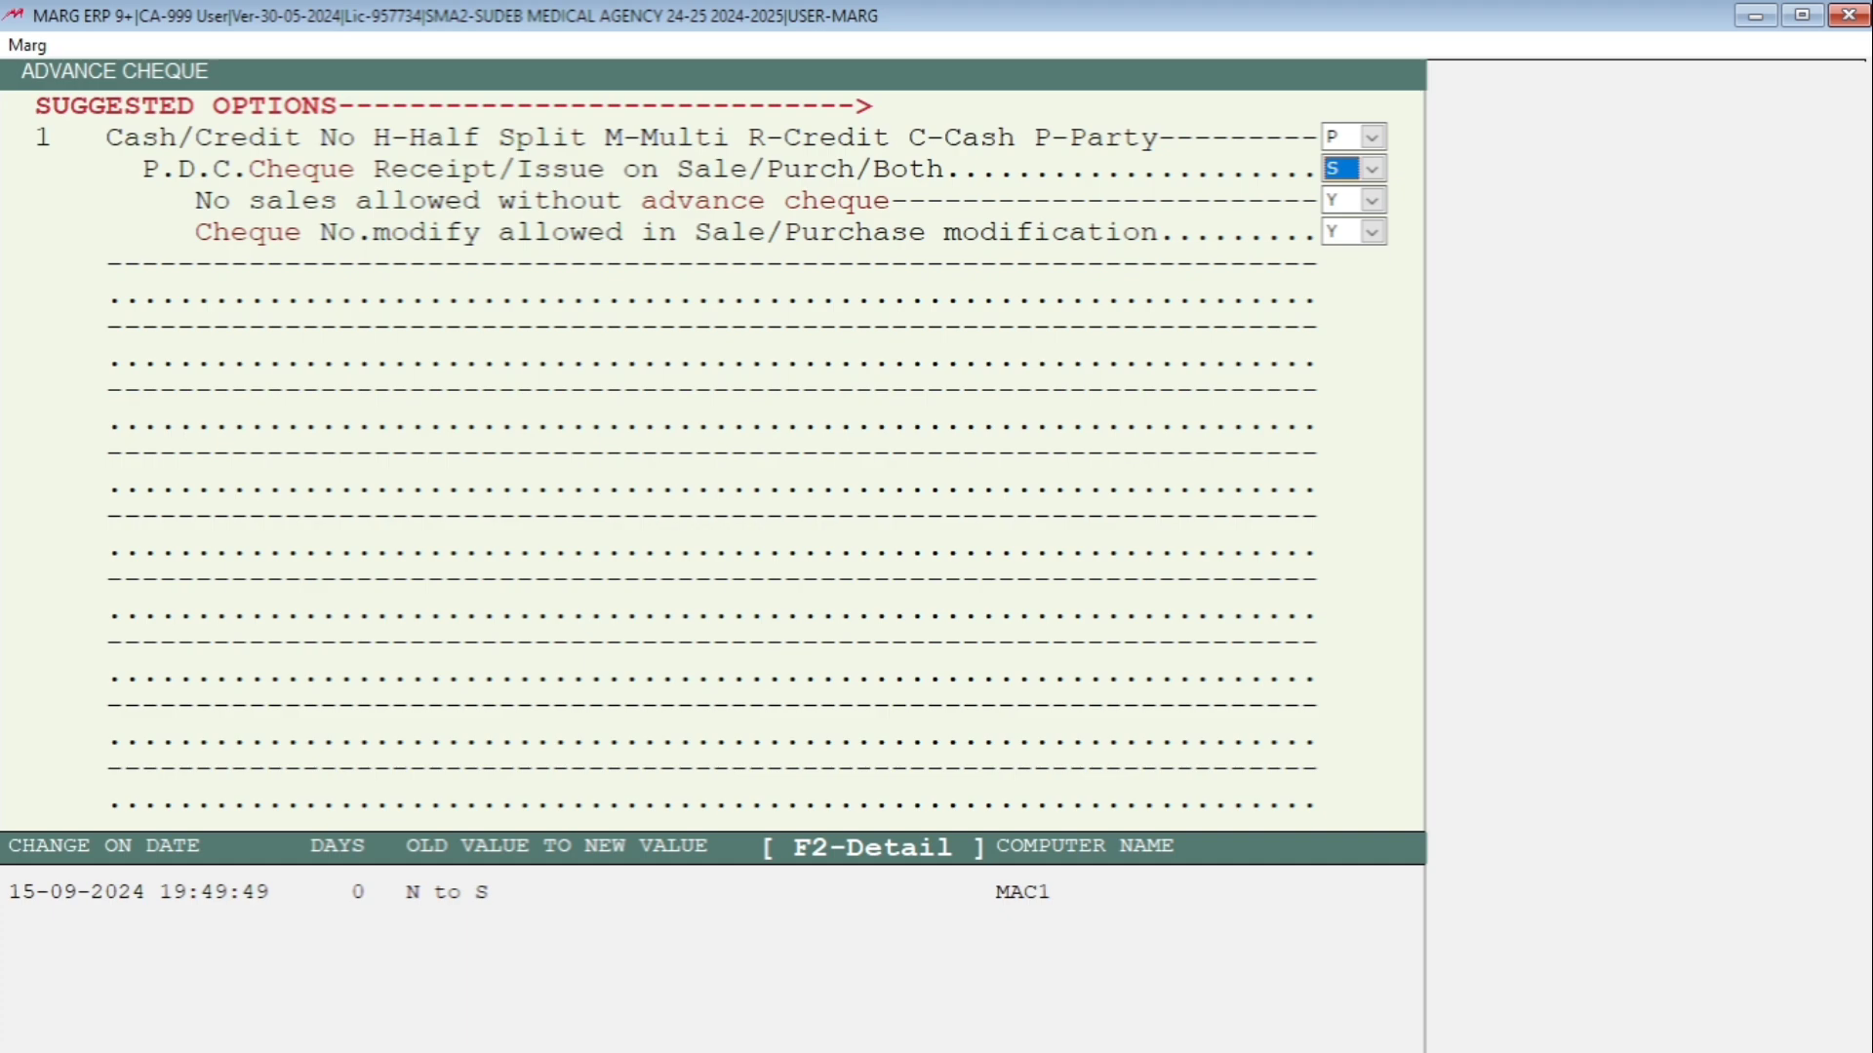
key(Return)
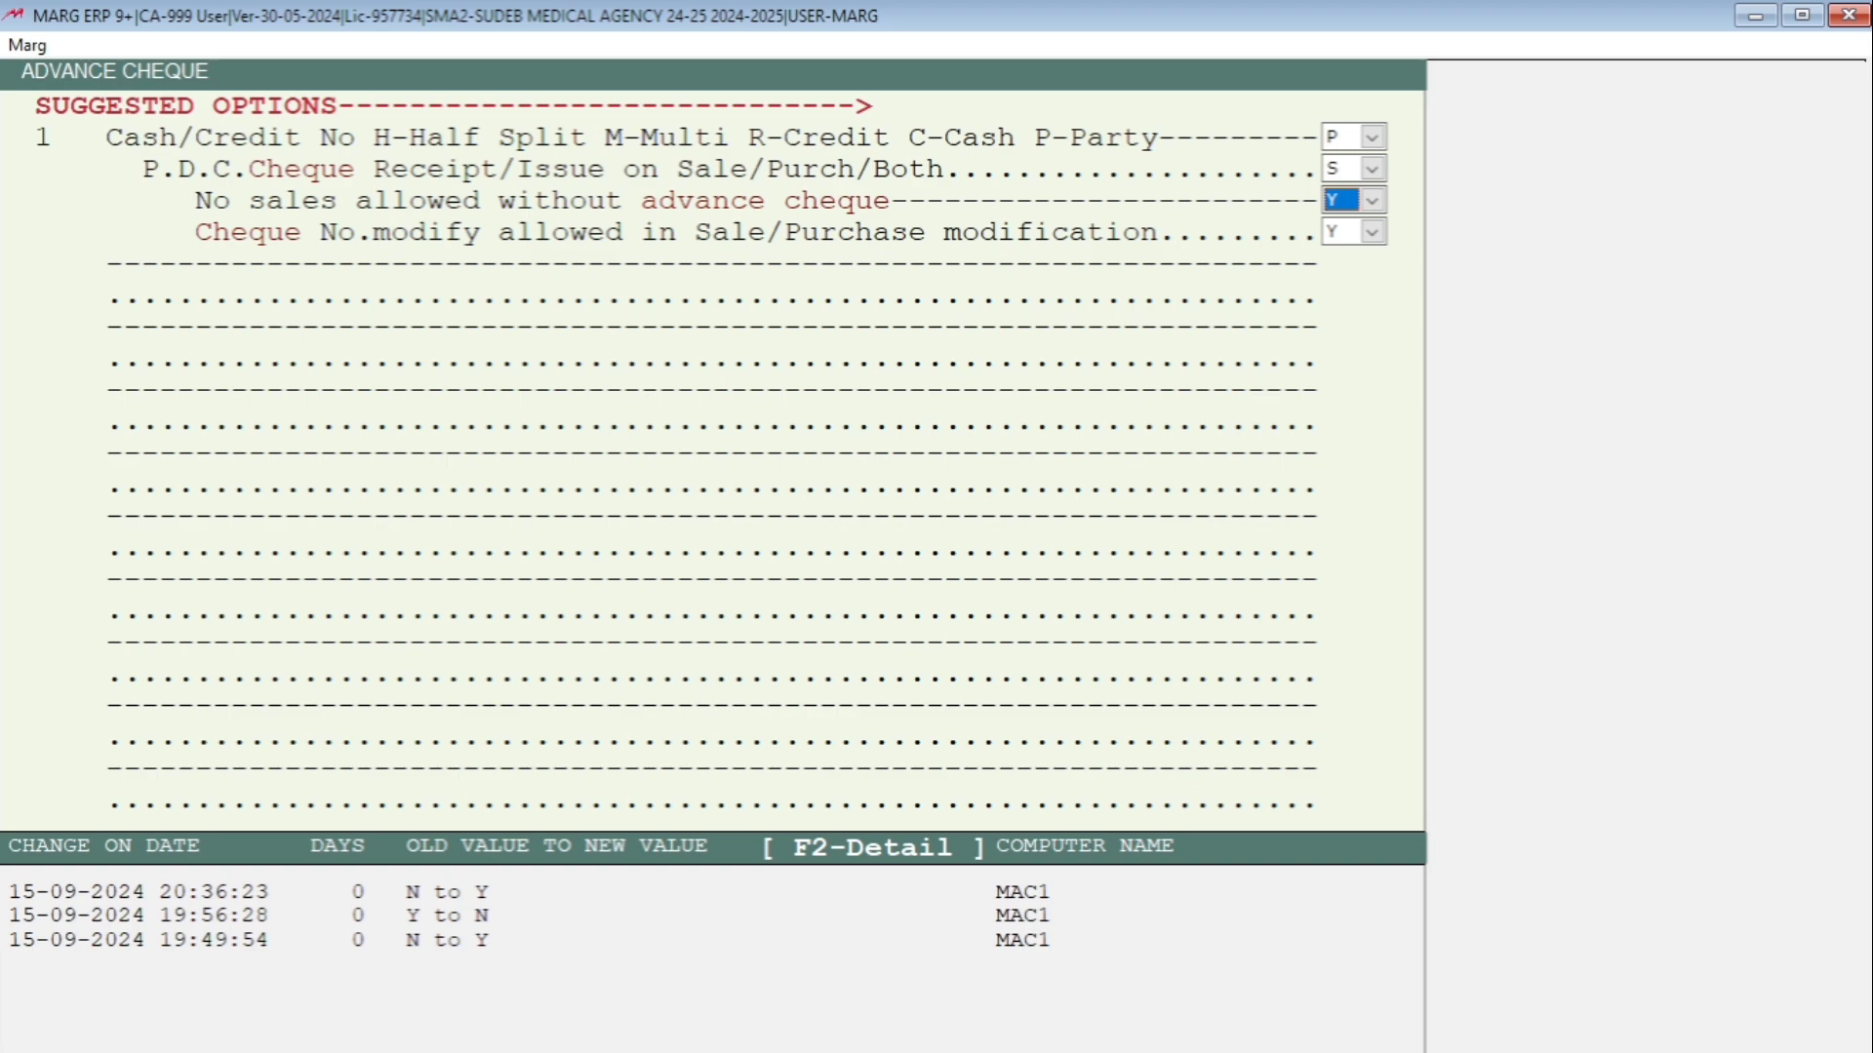
key(n)
key(y)
key(Return)
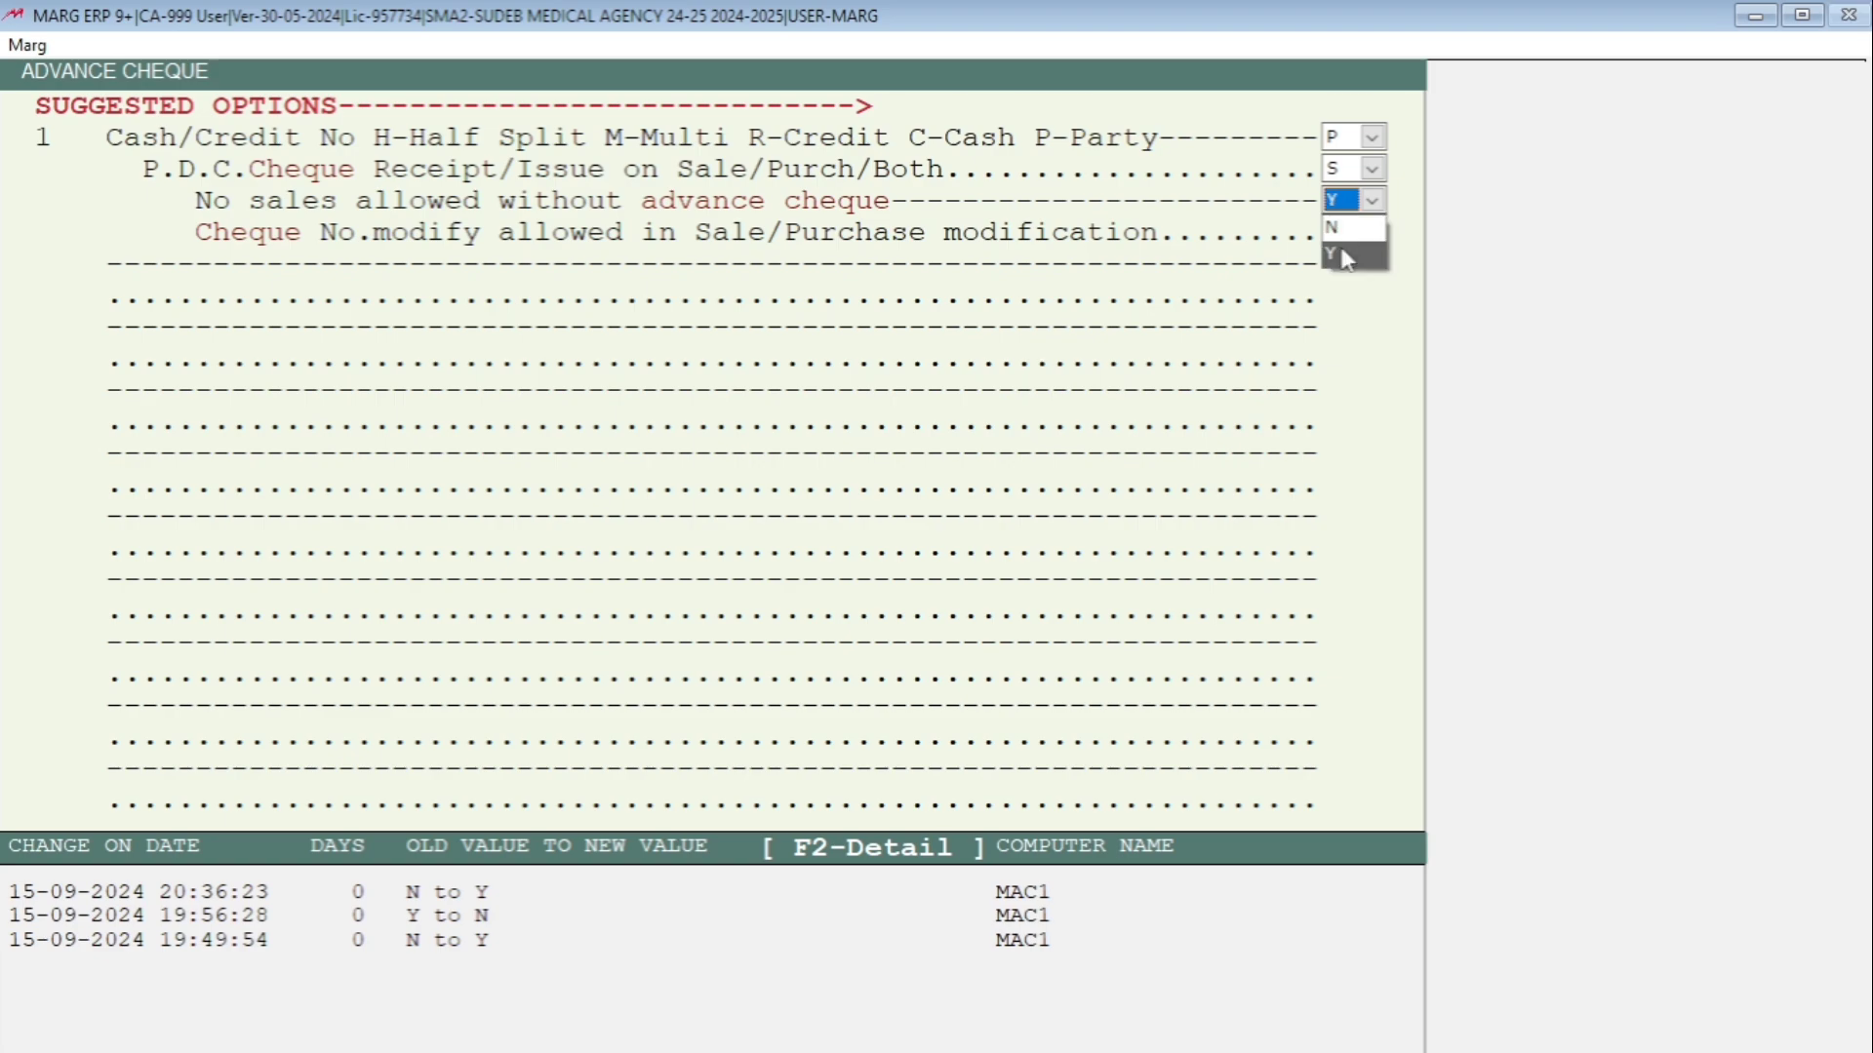
key(n)
key(Return)
key(Return)
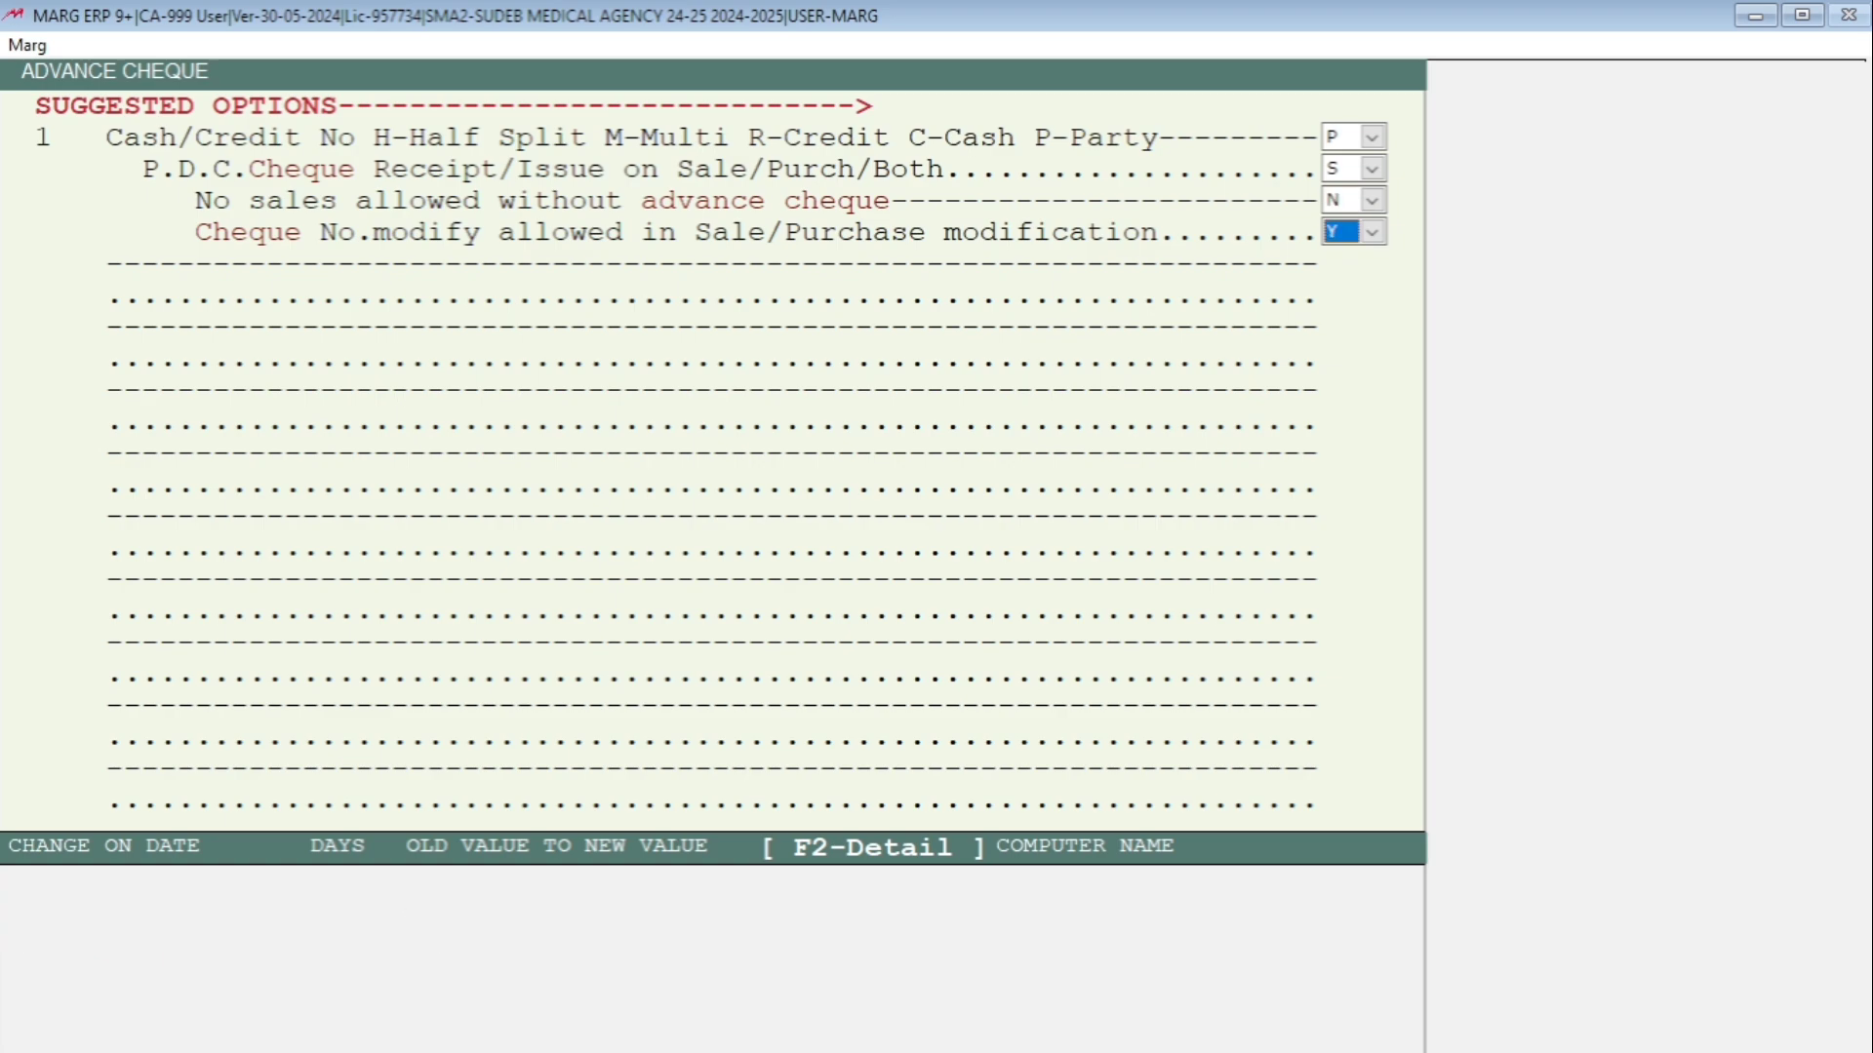
key(Escape)
key(Right)
key(Return)
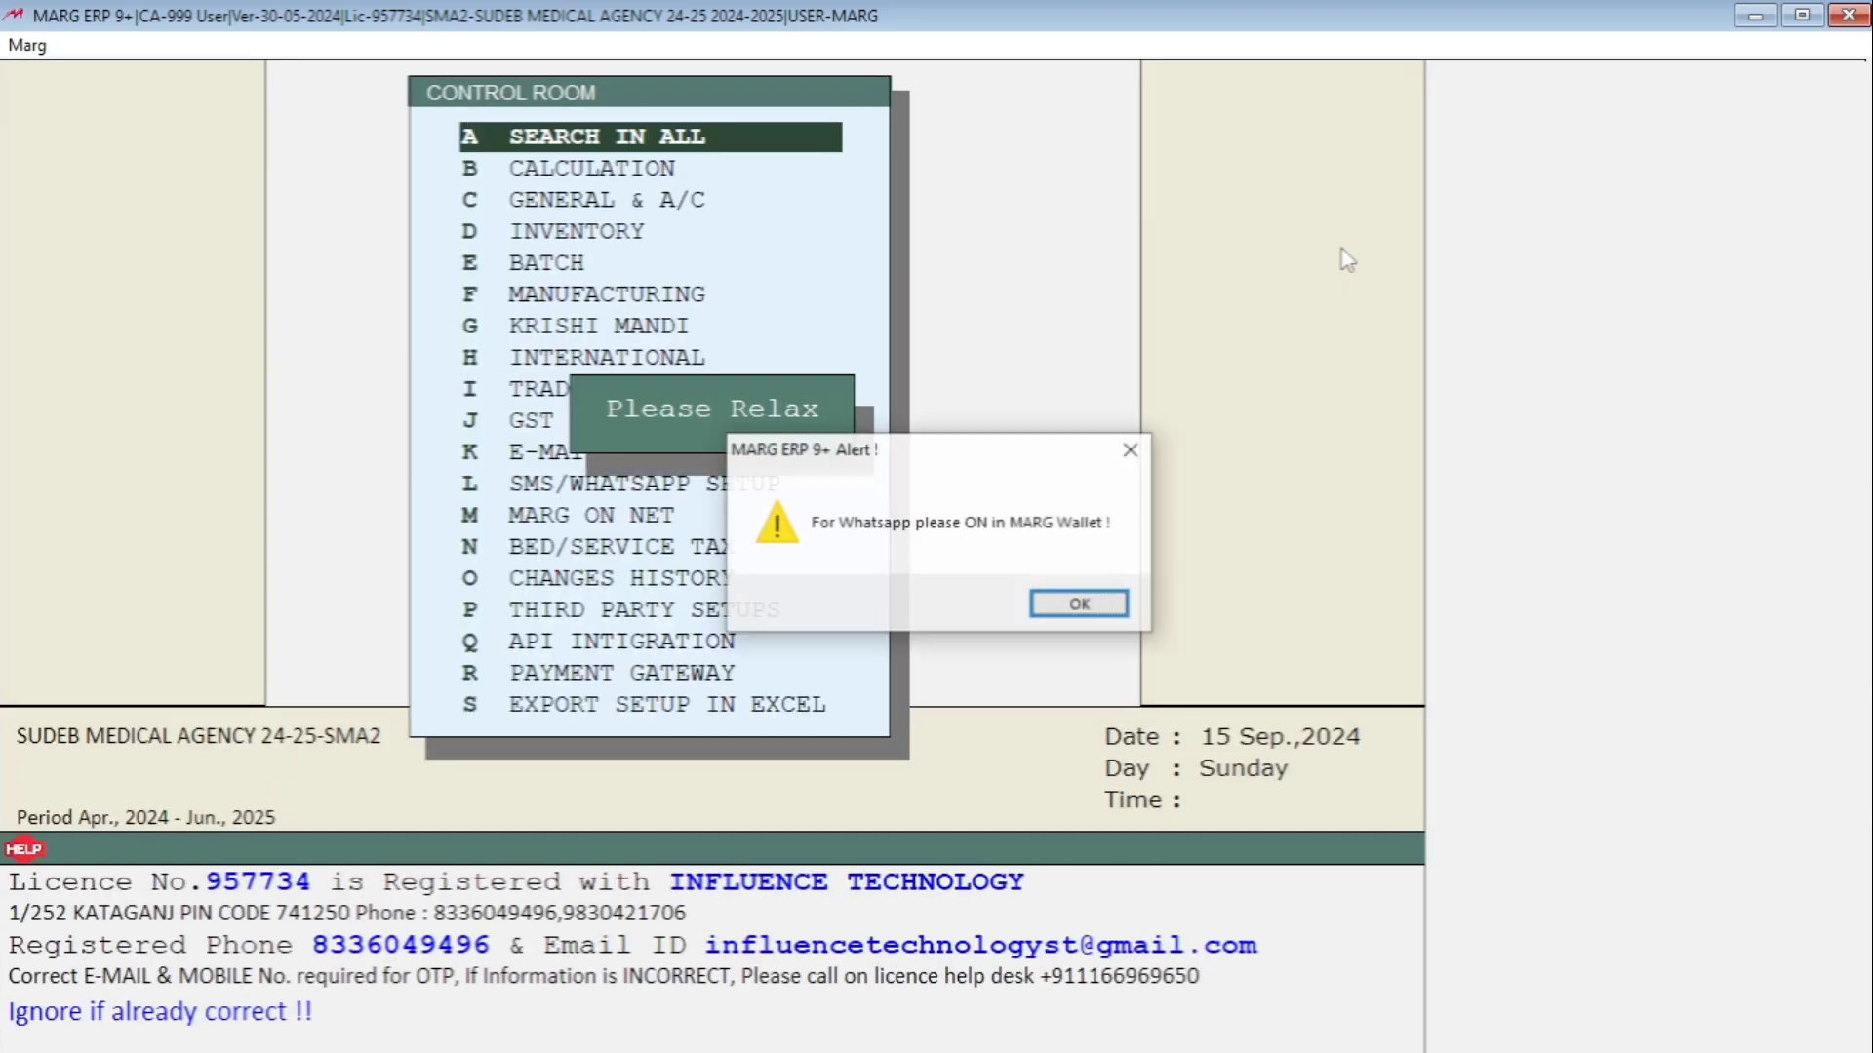
key(Return)
Start a sale bill for Dutta Medical Agency with 10 AMLOKIND 10.
key(alt+t)
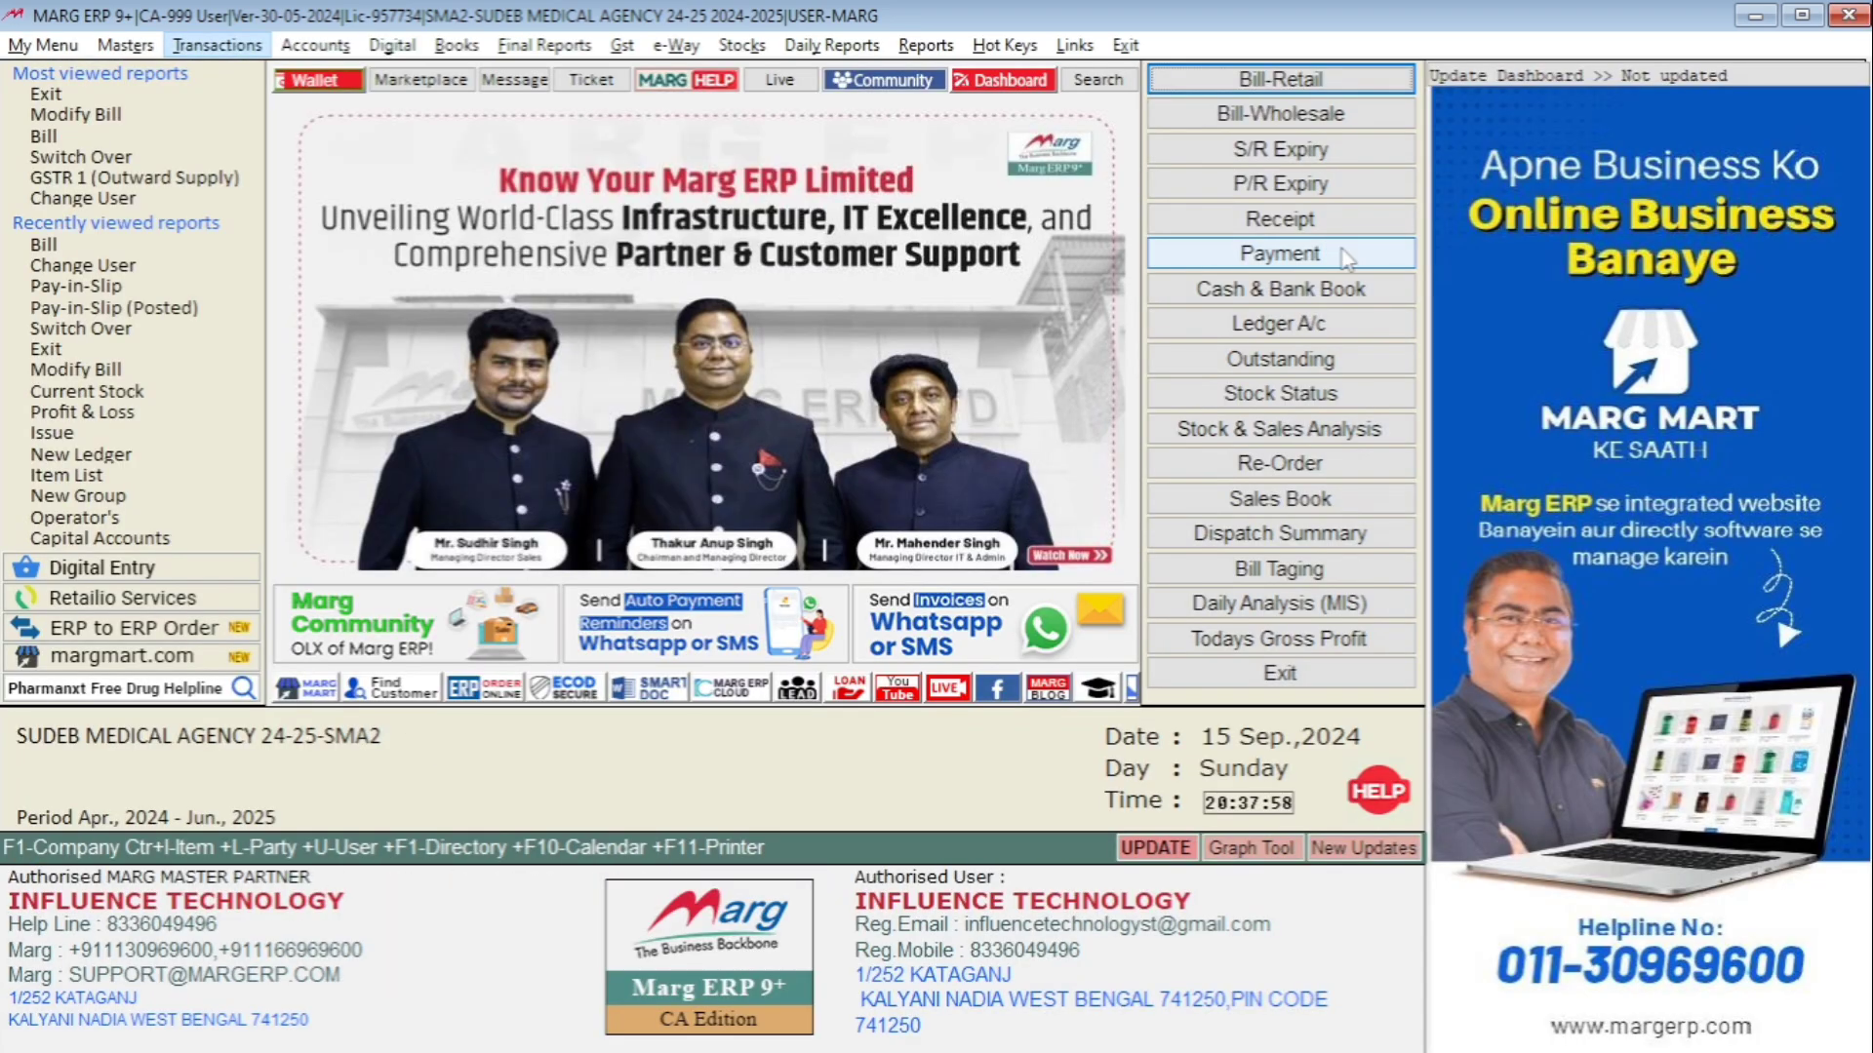
key(Return)
key(Return)
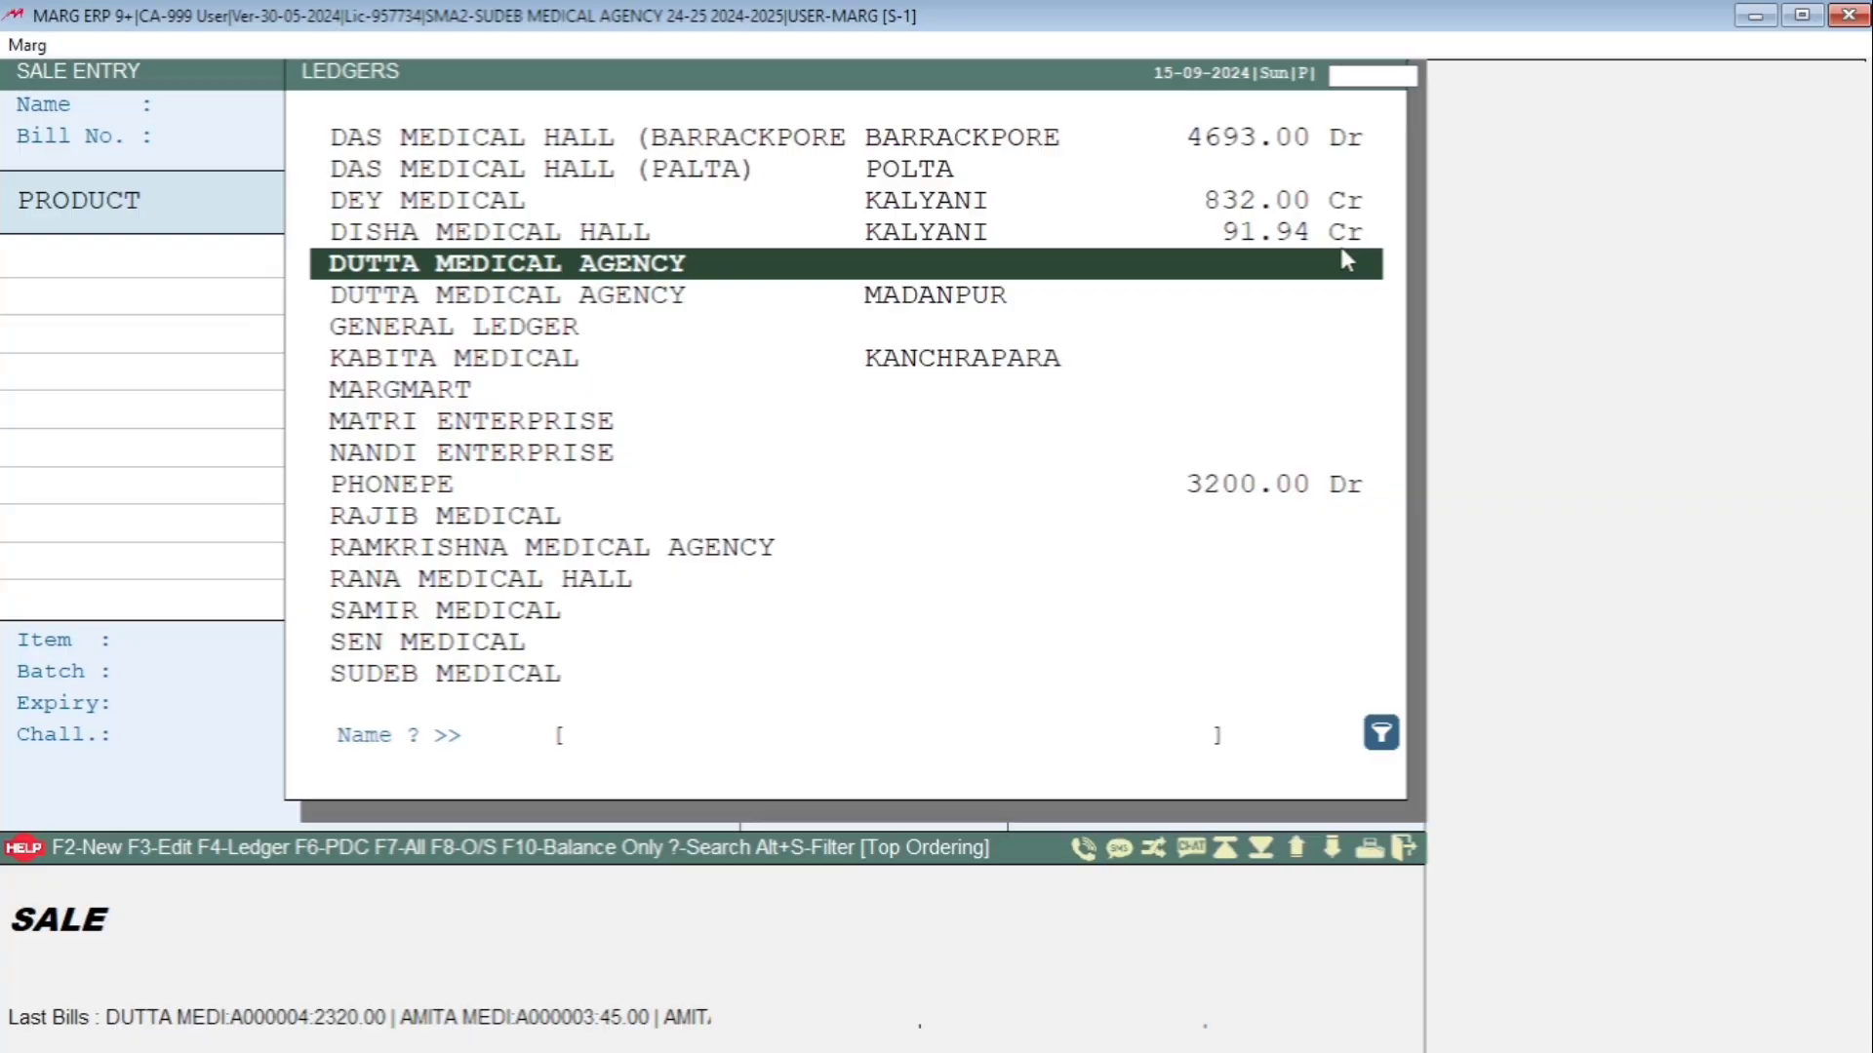
key(Return)
key(Return)
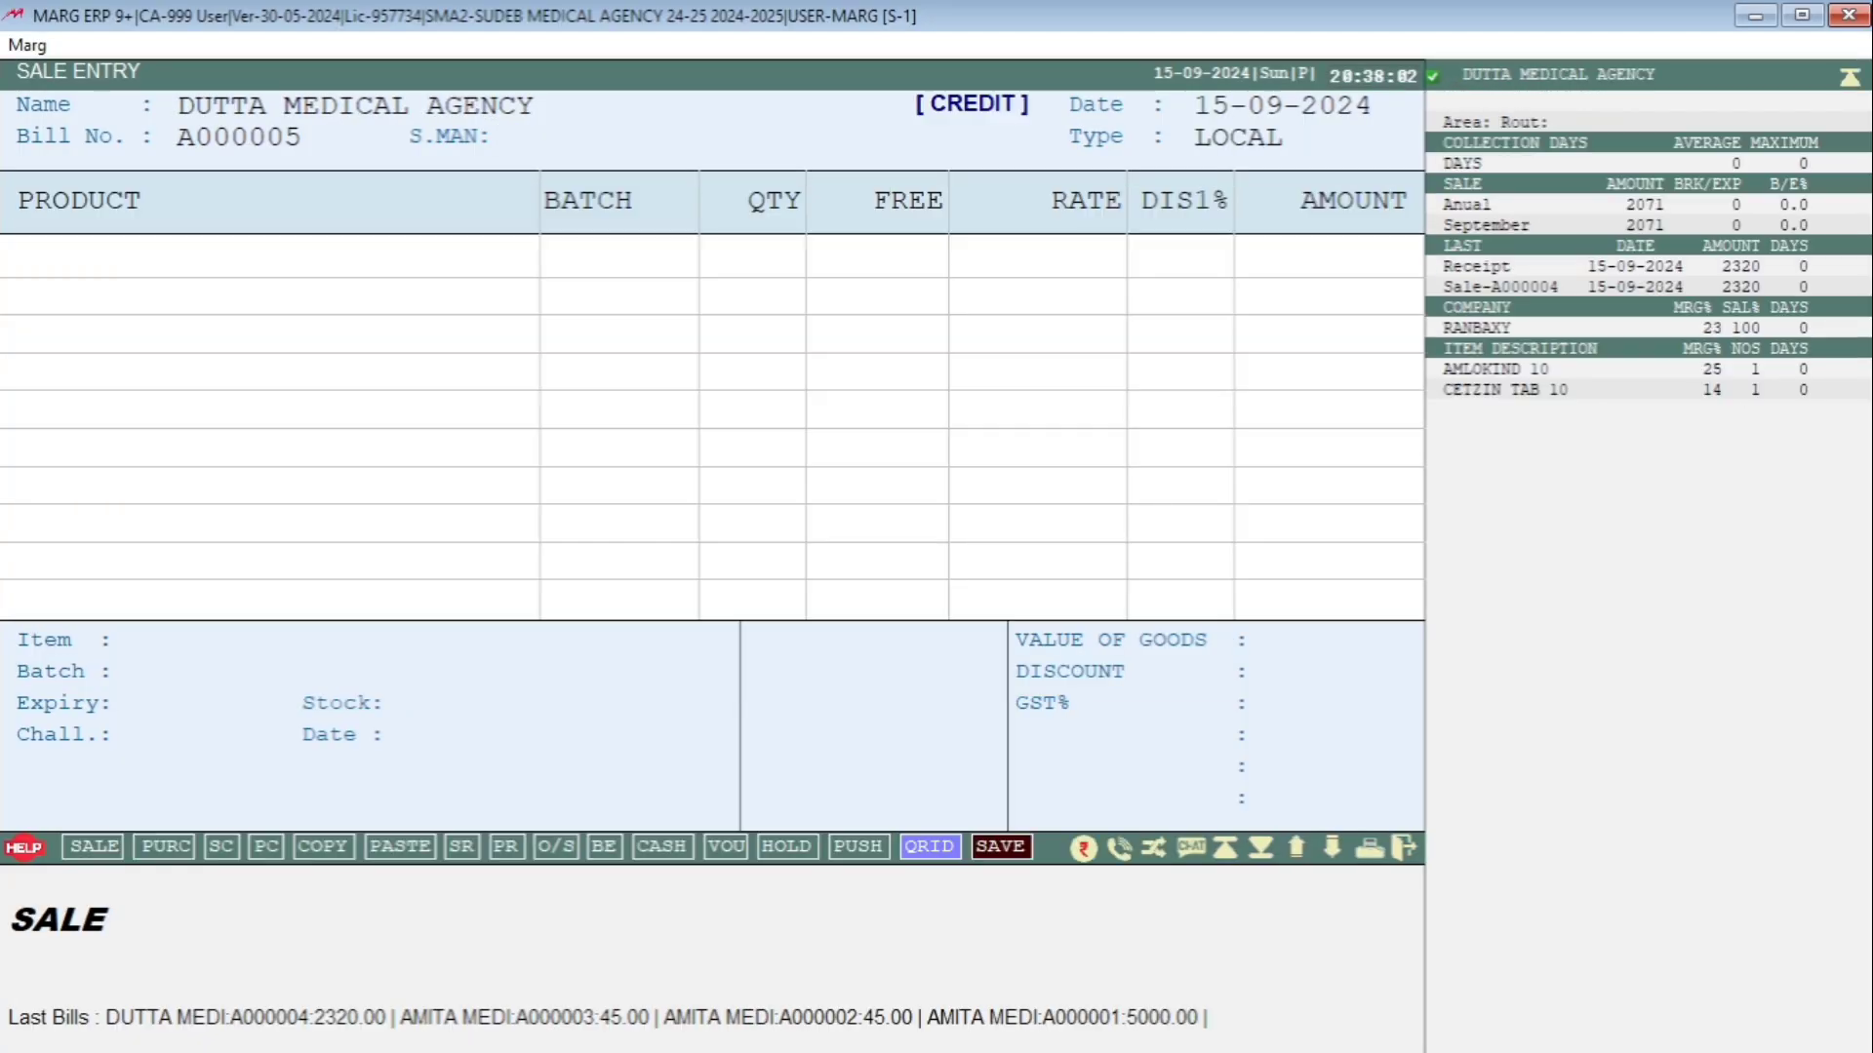
key(Return)
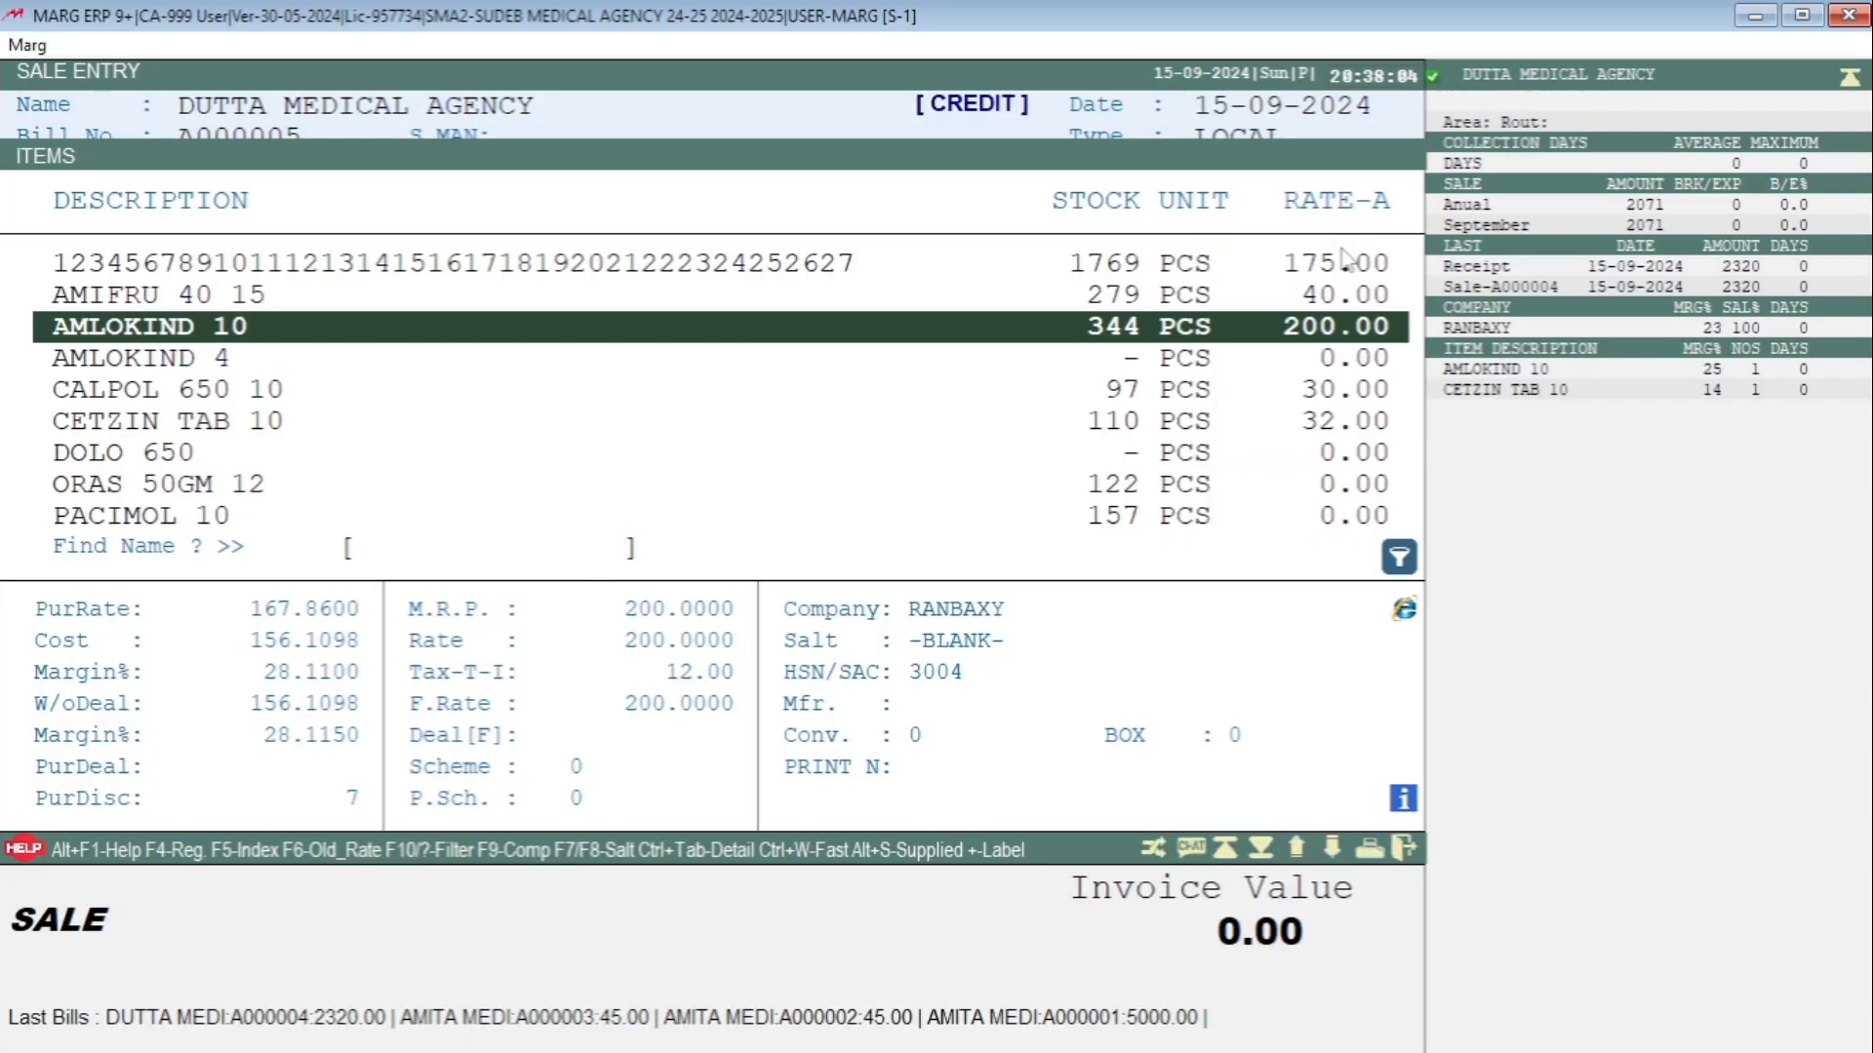
key(Return)
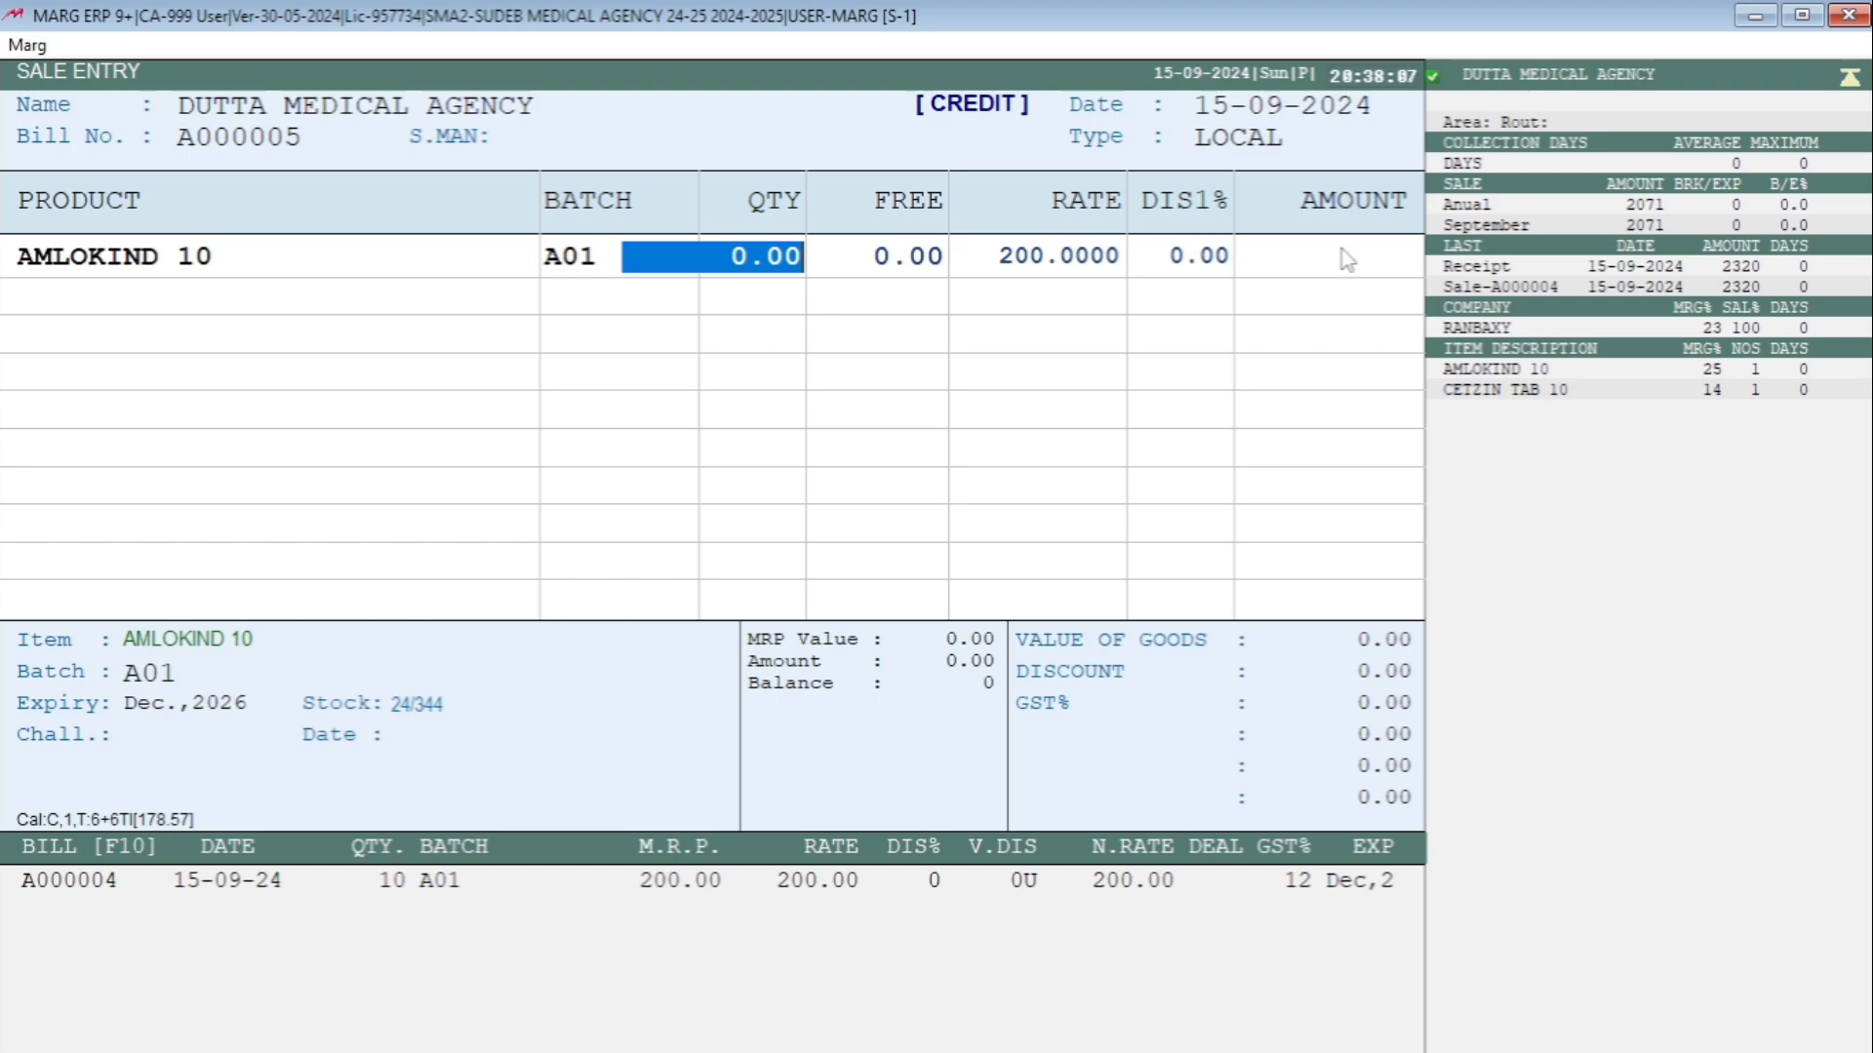
text(10)
key(Return)
key(Return)
key(Return)
key(Return)
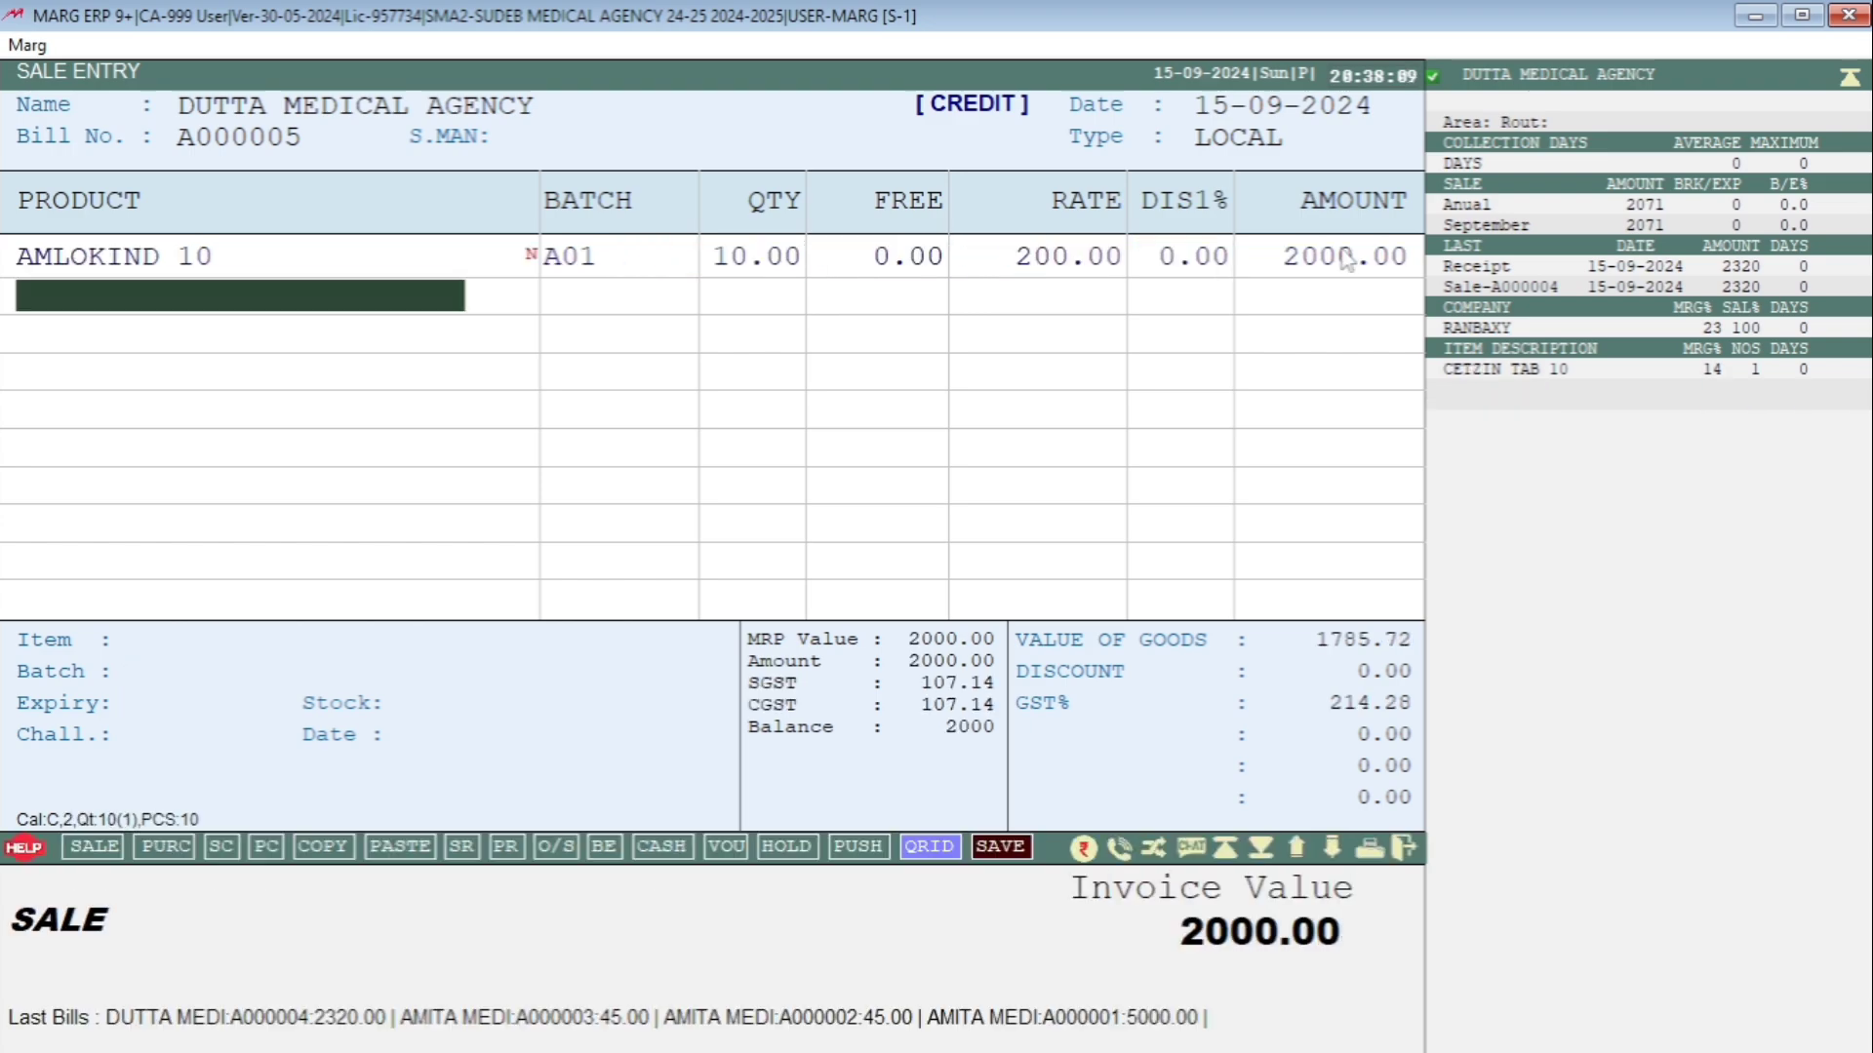
Save bill A000005 (2000.00) as an Invoice without PDC details, then start bill A000006 for Dutta Medical Agency.
key(ctrl+w)
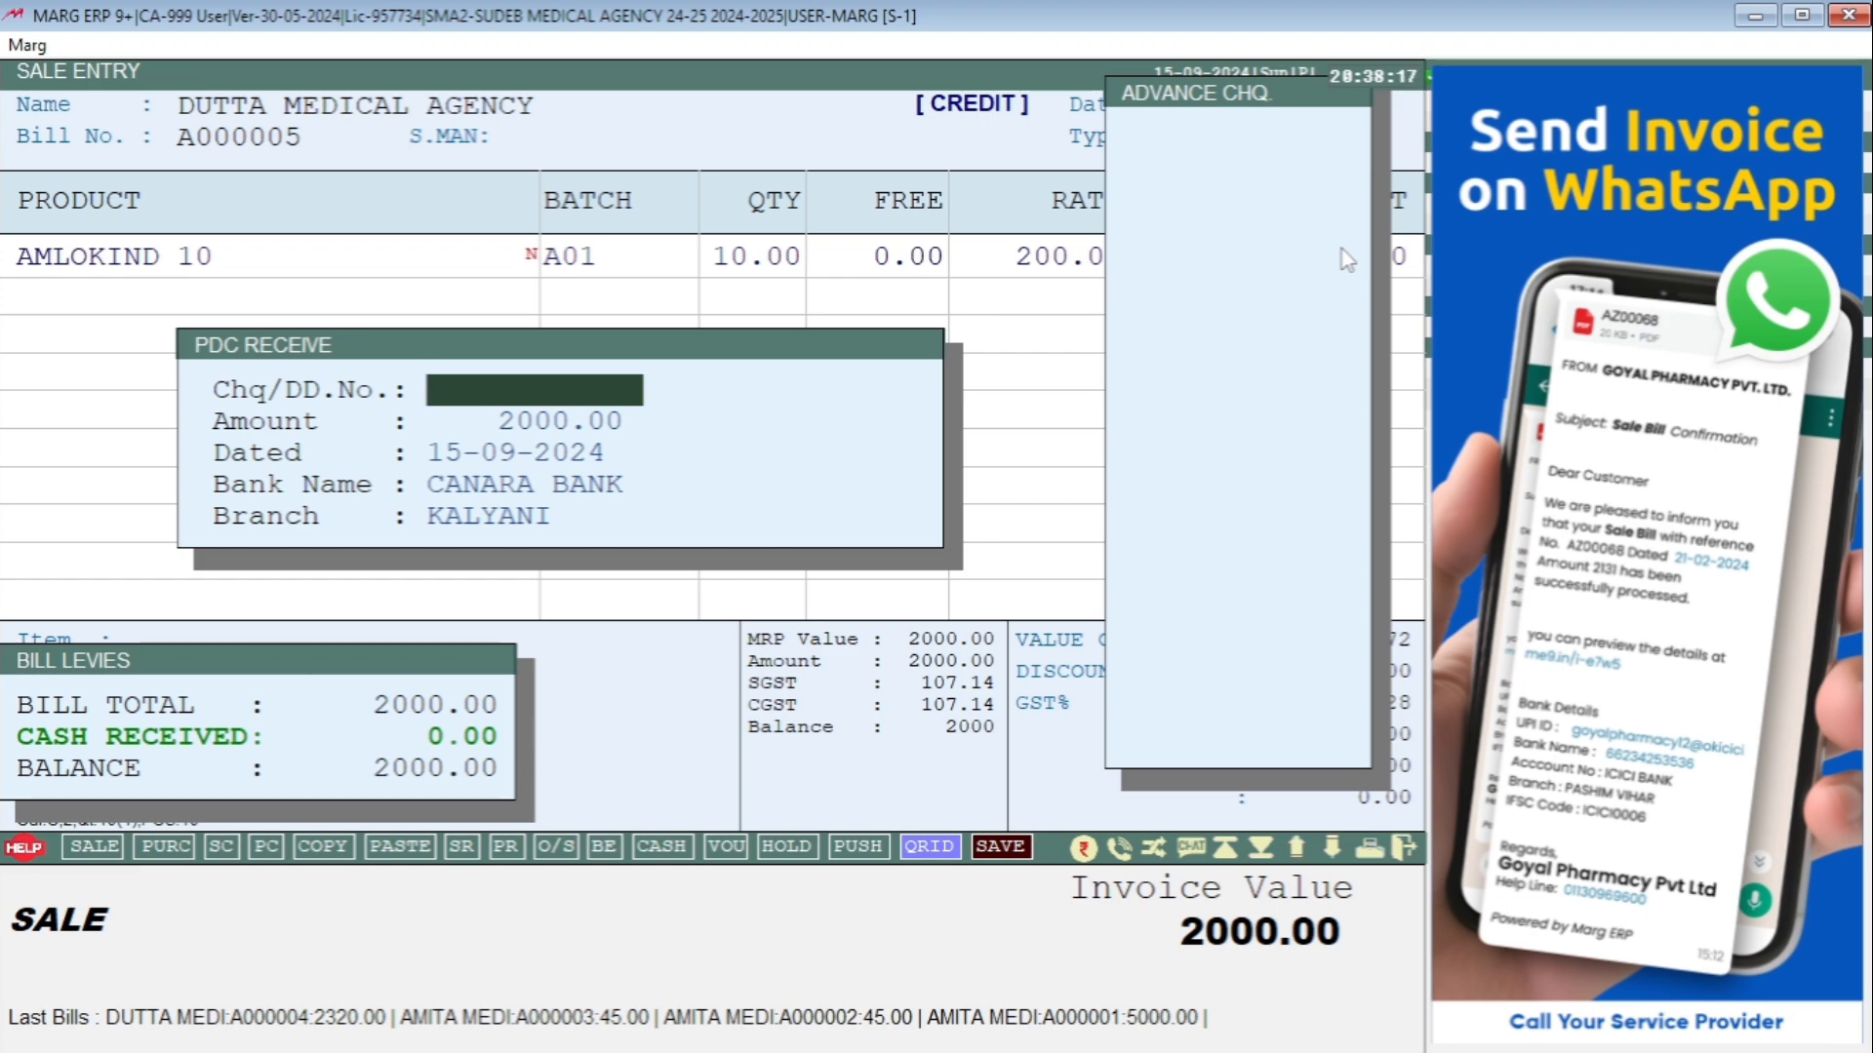
key(Escape)
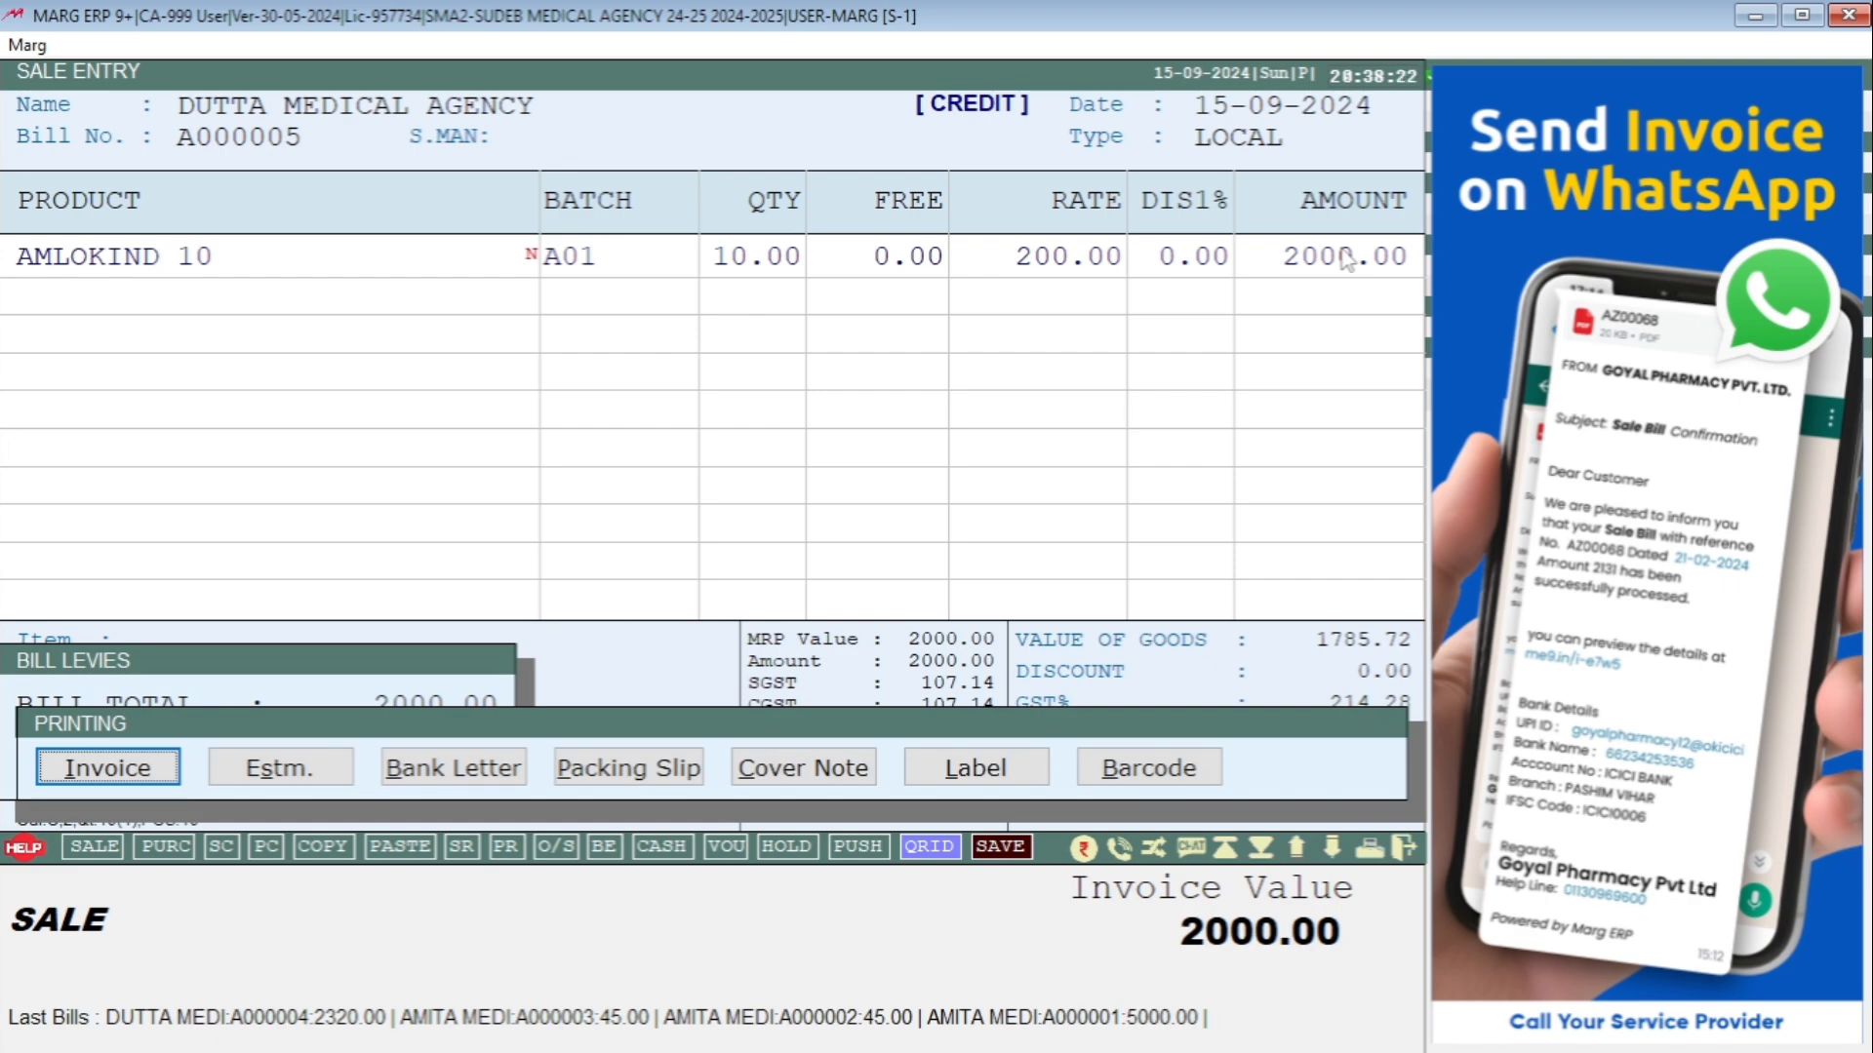
key(Return)
key(Escape)
key(Escape)
key(Return)
key(Return)
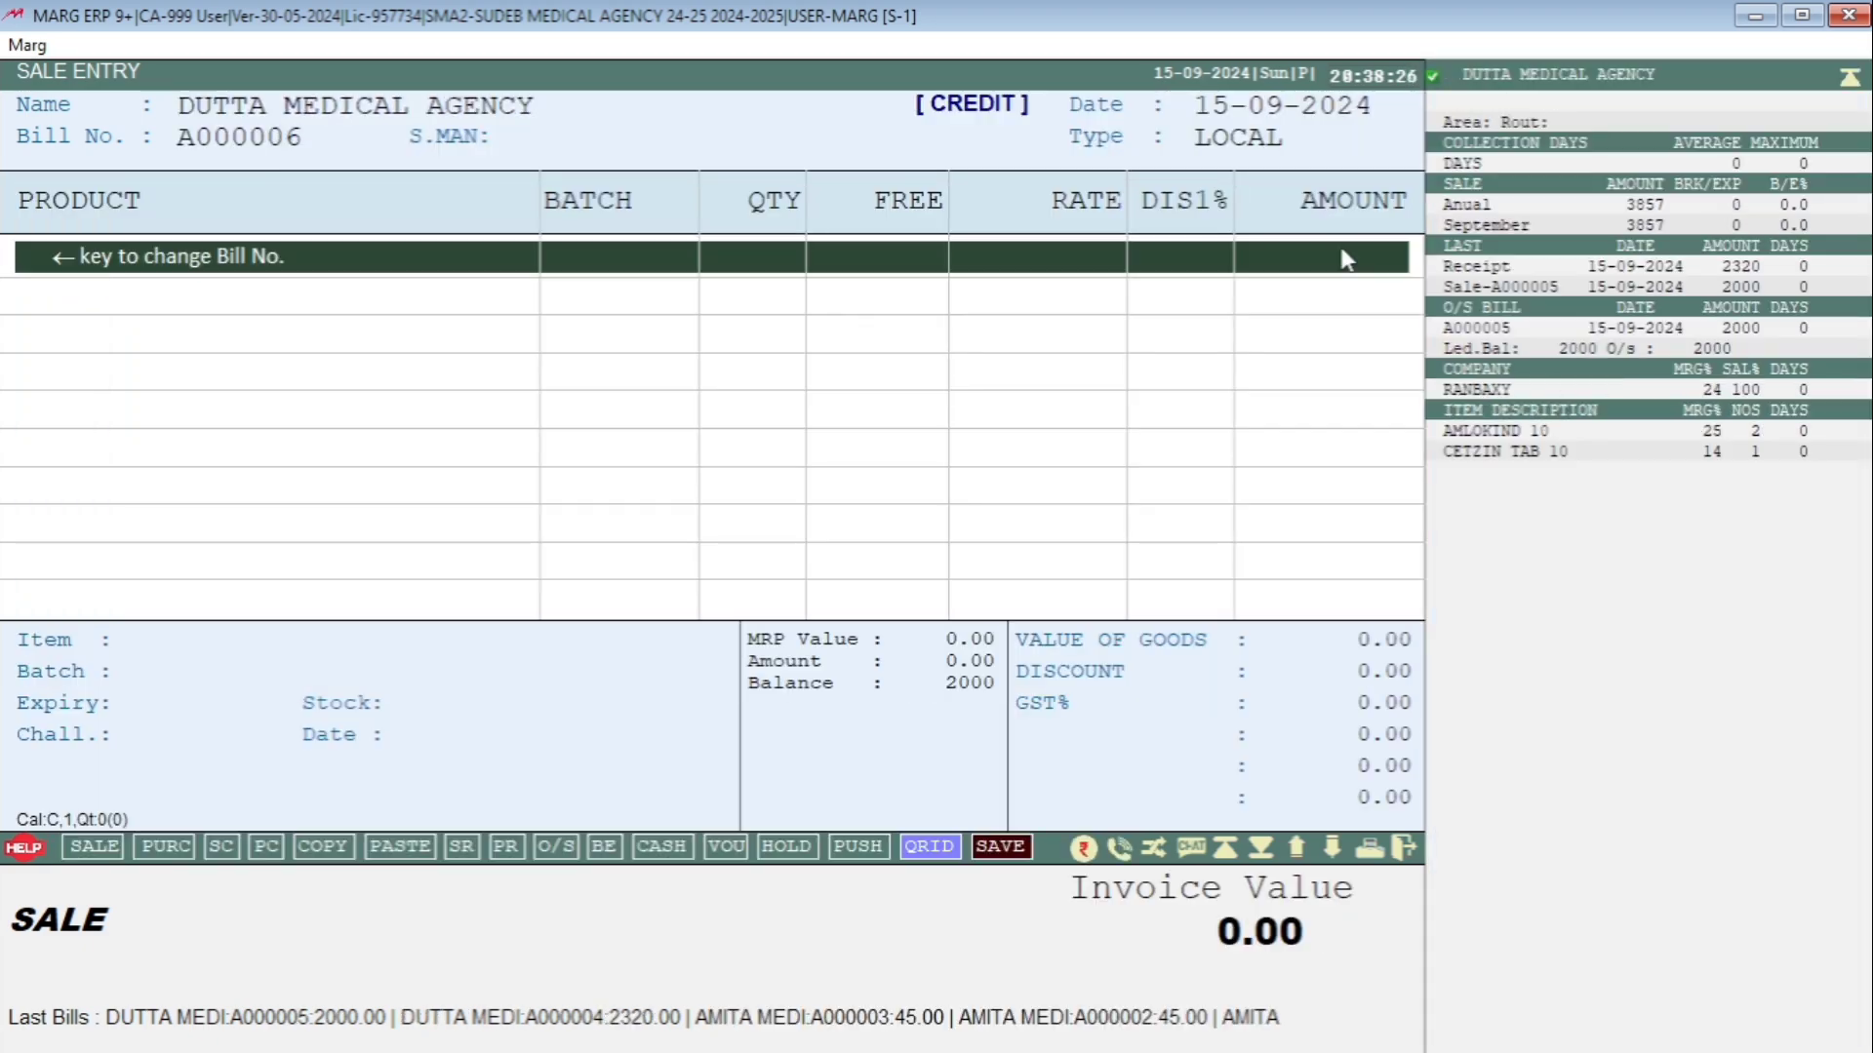
key(Return)
Add 10 AMLOKIND 10 from batch A01 to bill A000006 and bring up its 2000.00 PDC form.
key(Return)
key(Return)
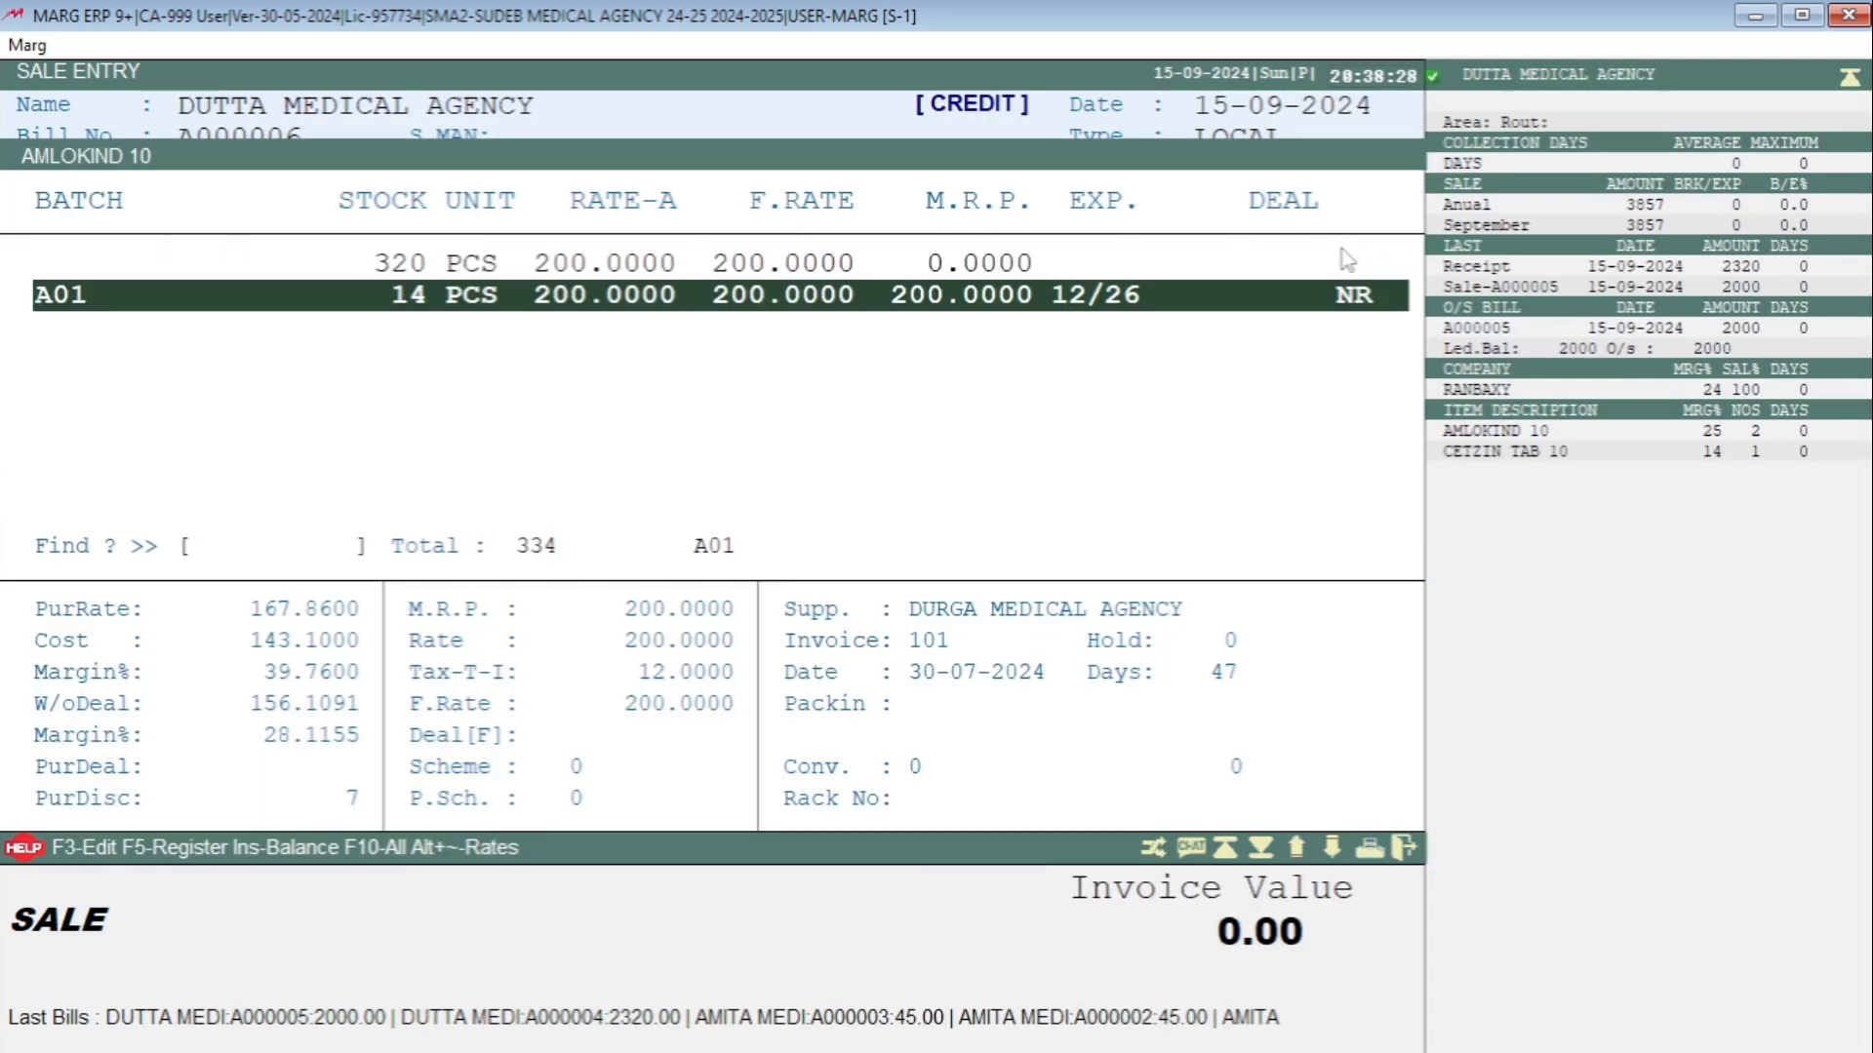
key(Return)
text(10)
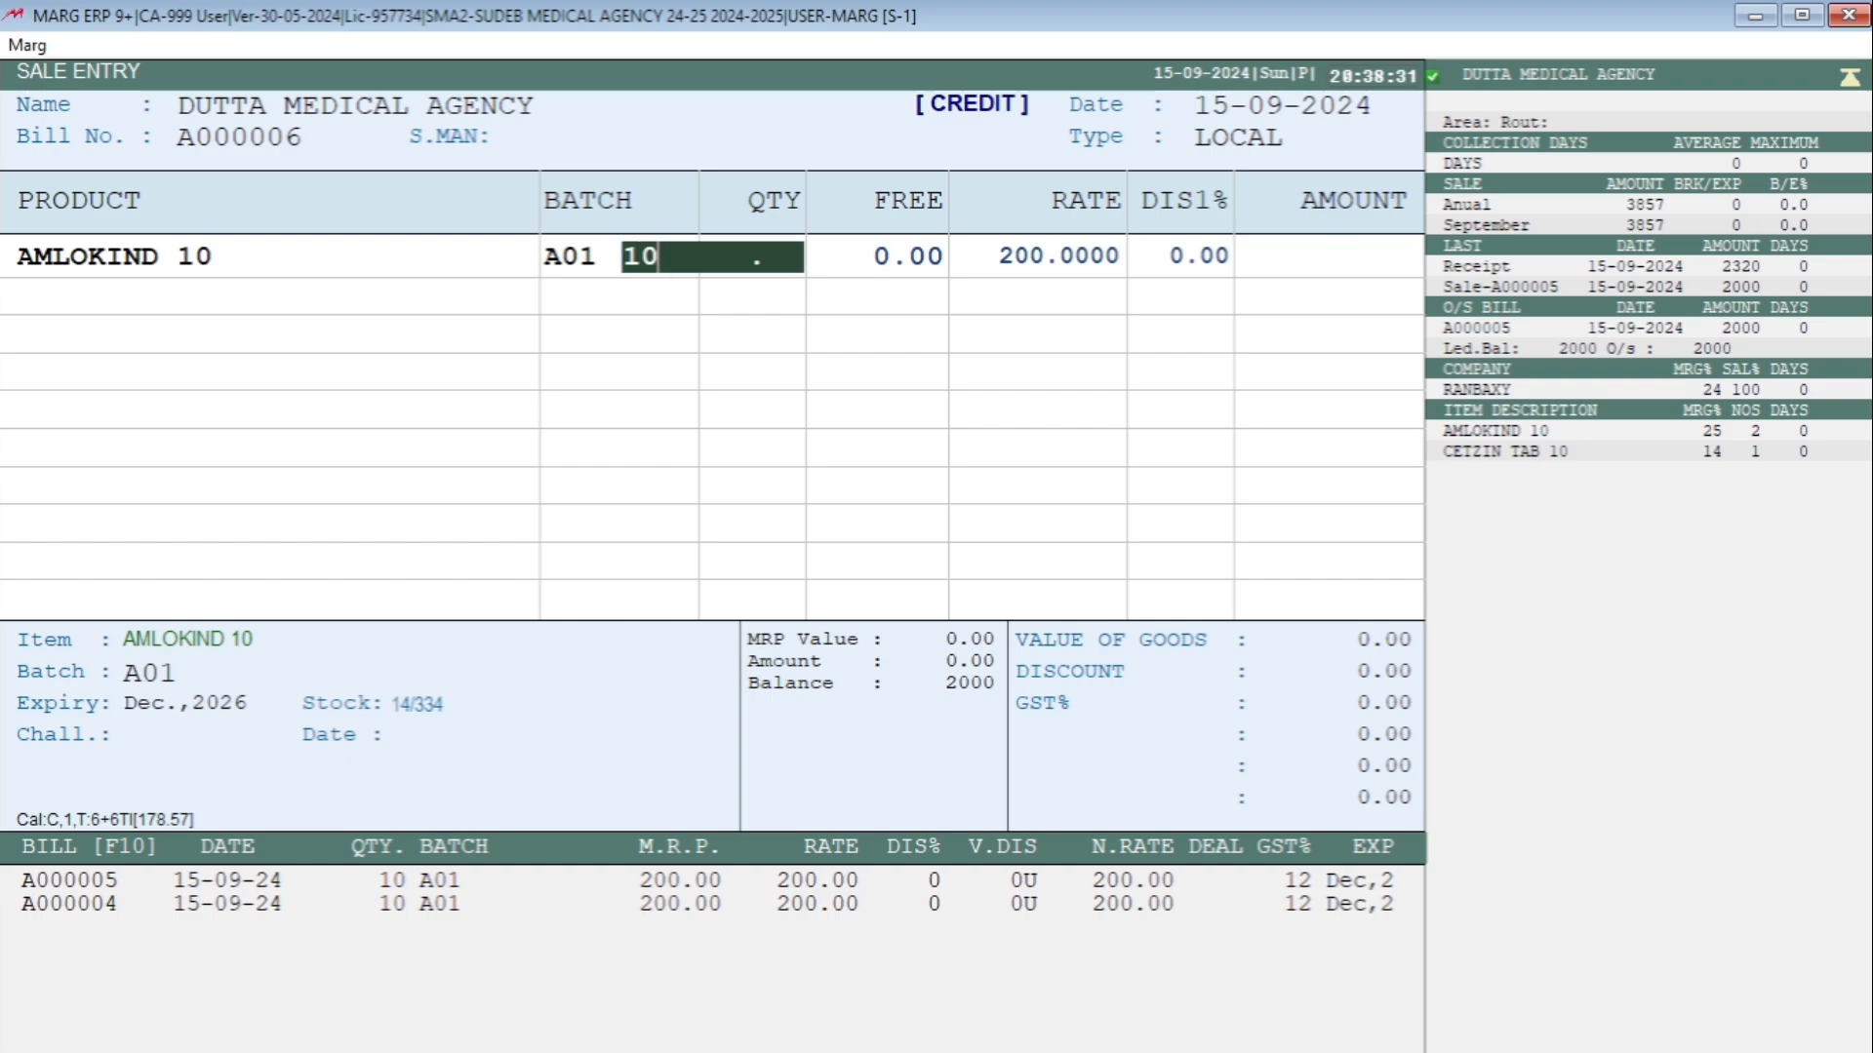
key(Return)
key(Return)
key(Return)
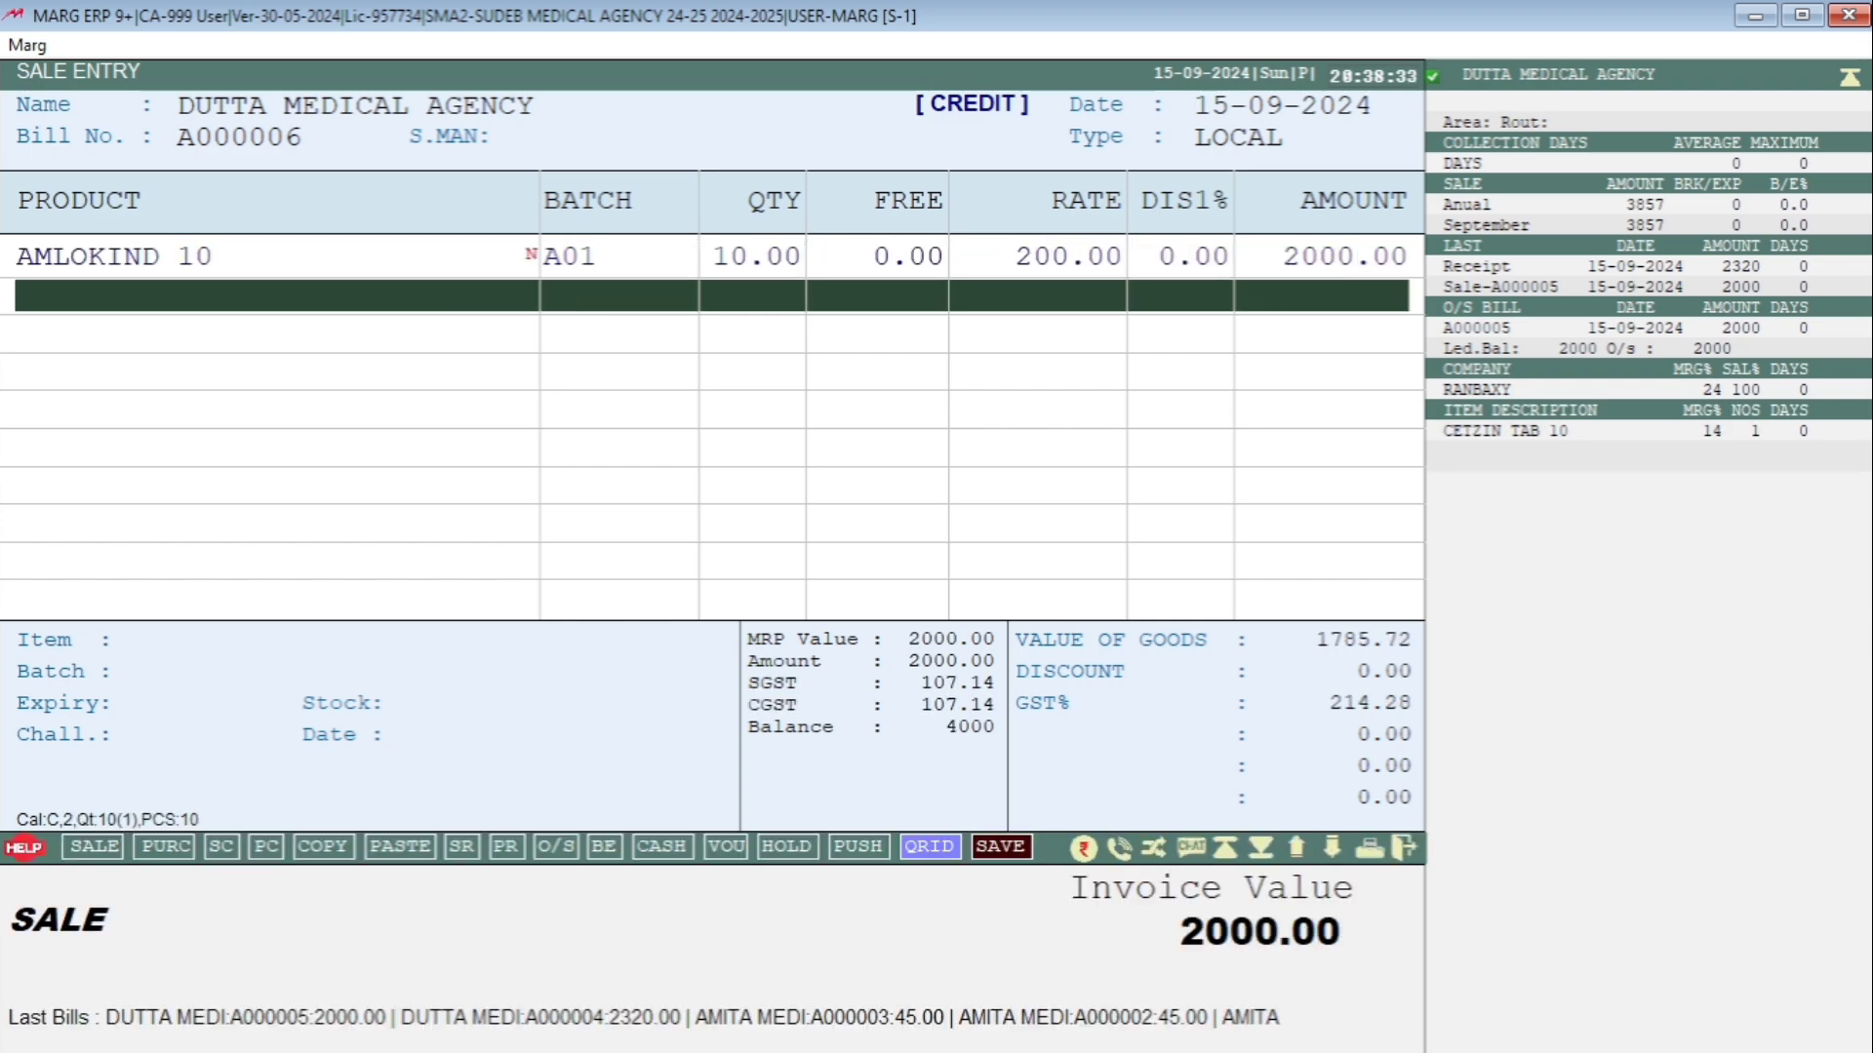
key(ctrl+w)
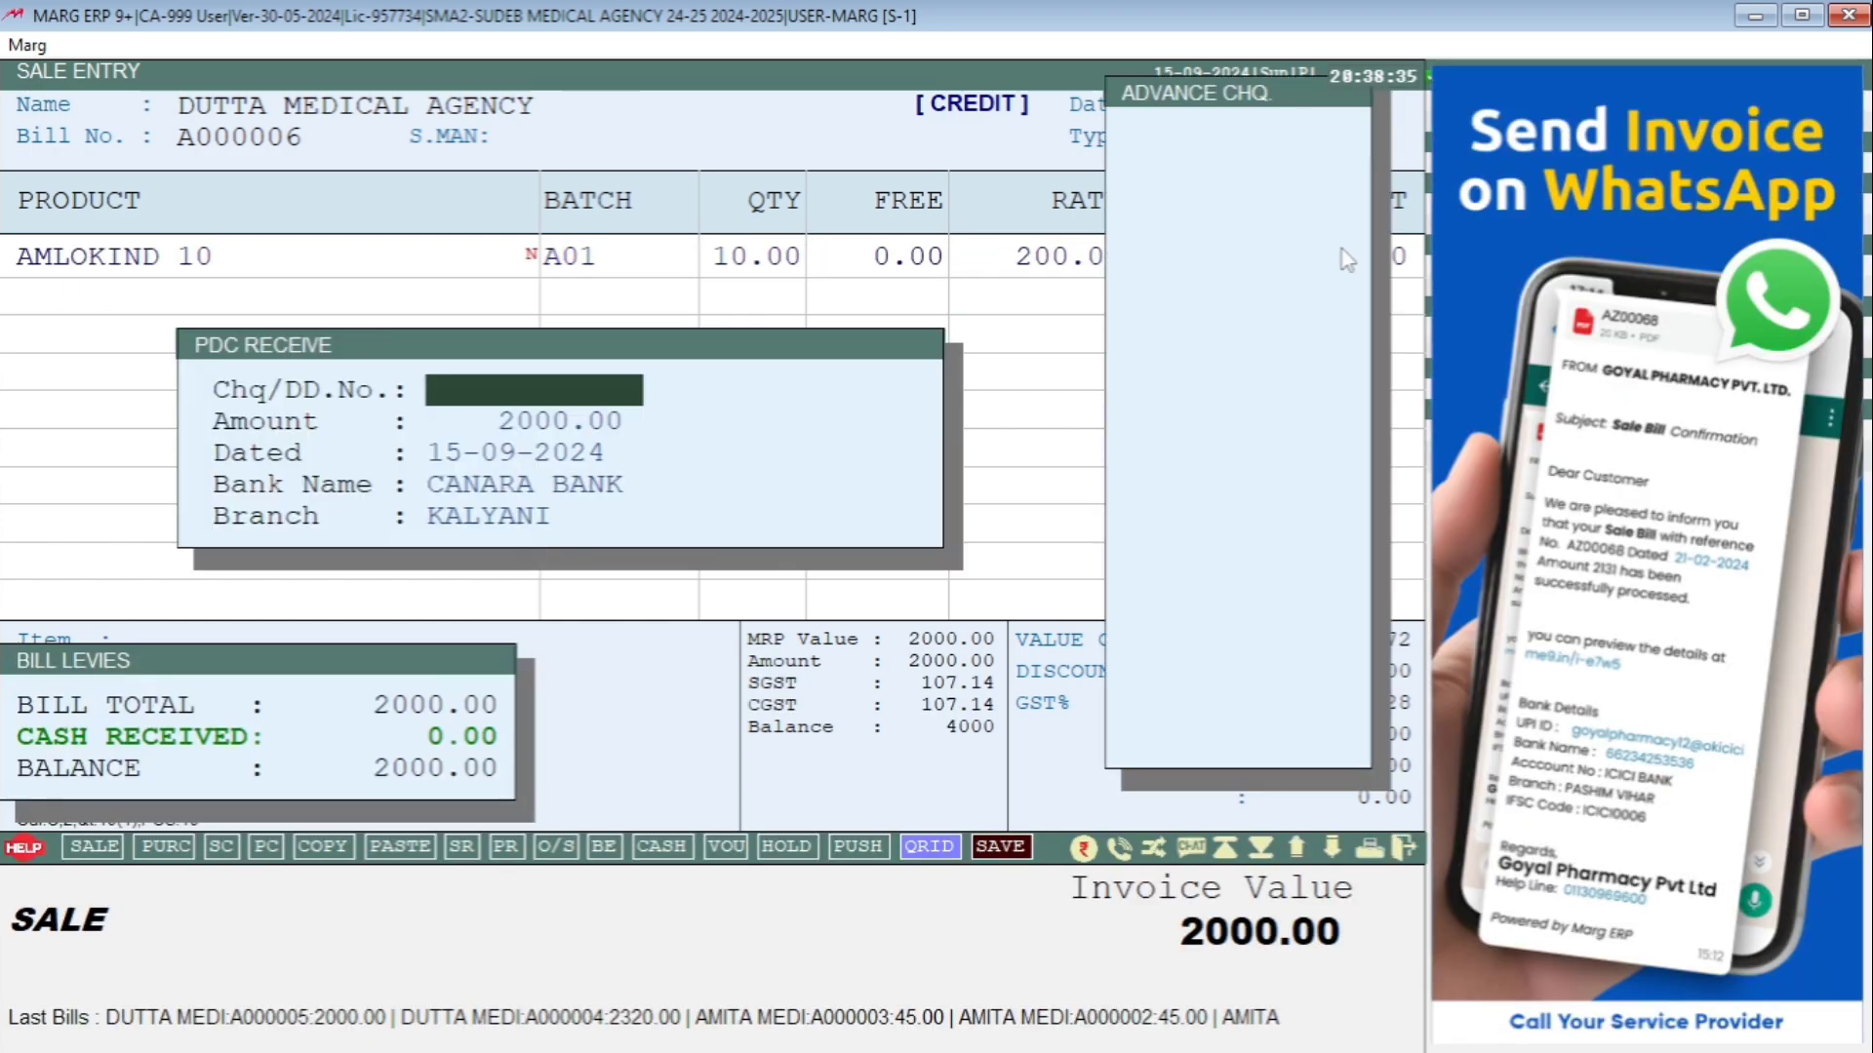